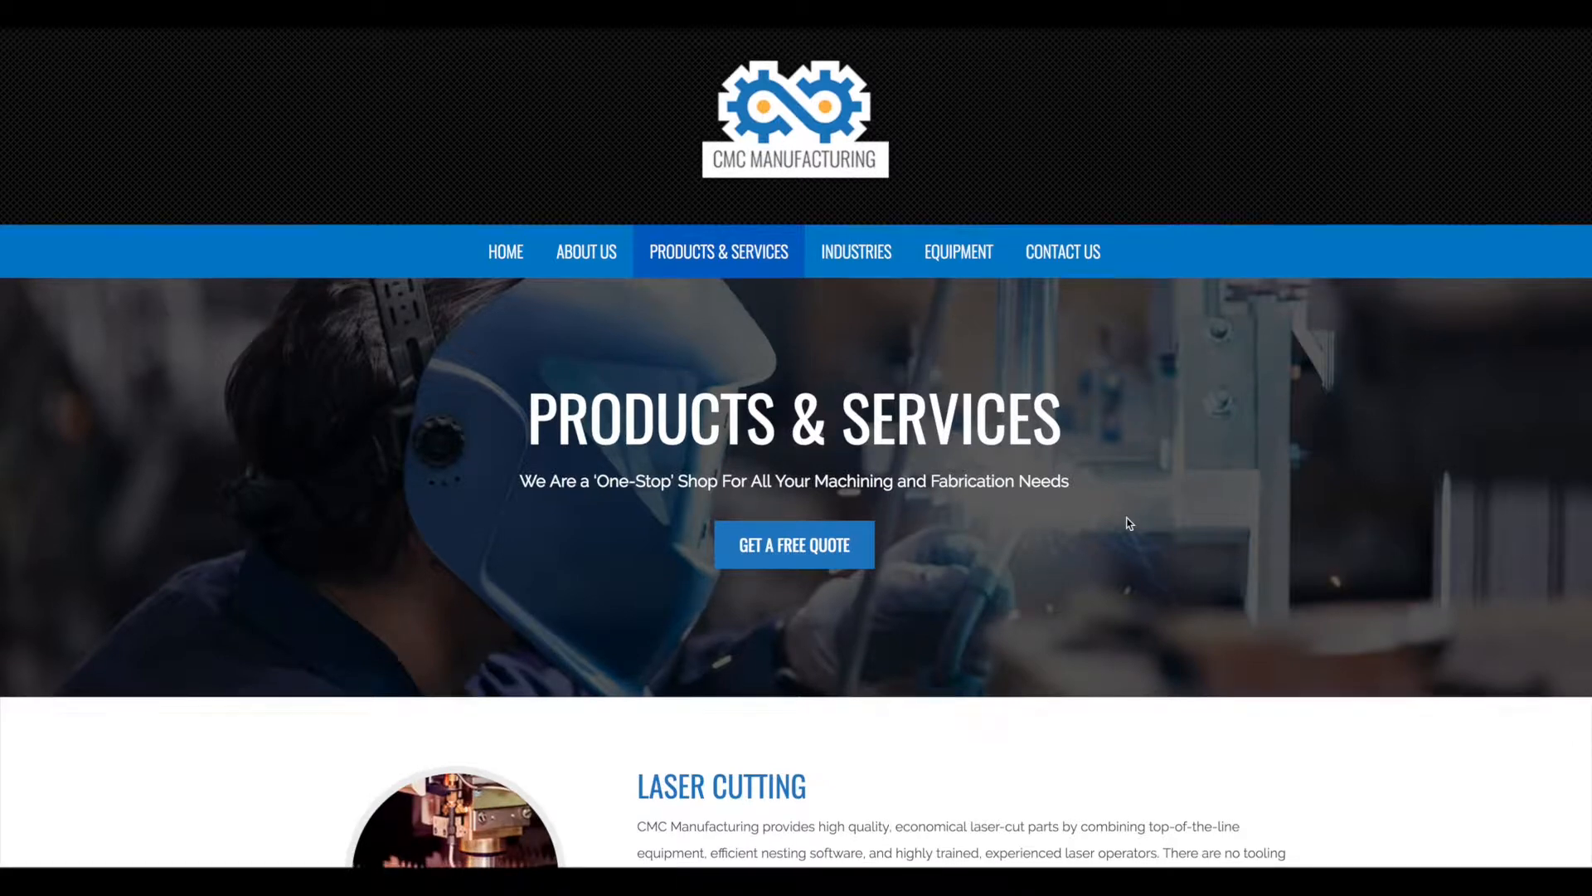
# - Review the live Products & Services page, covering the hero banner, quote button, service sections and the free-quote strip above the footer
pyautogui.scroll(-1, 1128, 523)
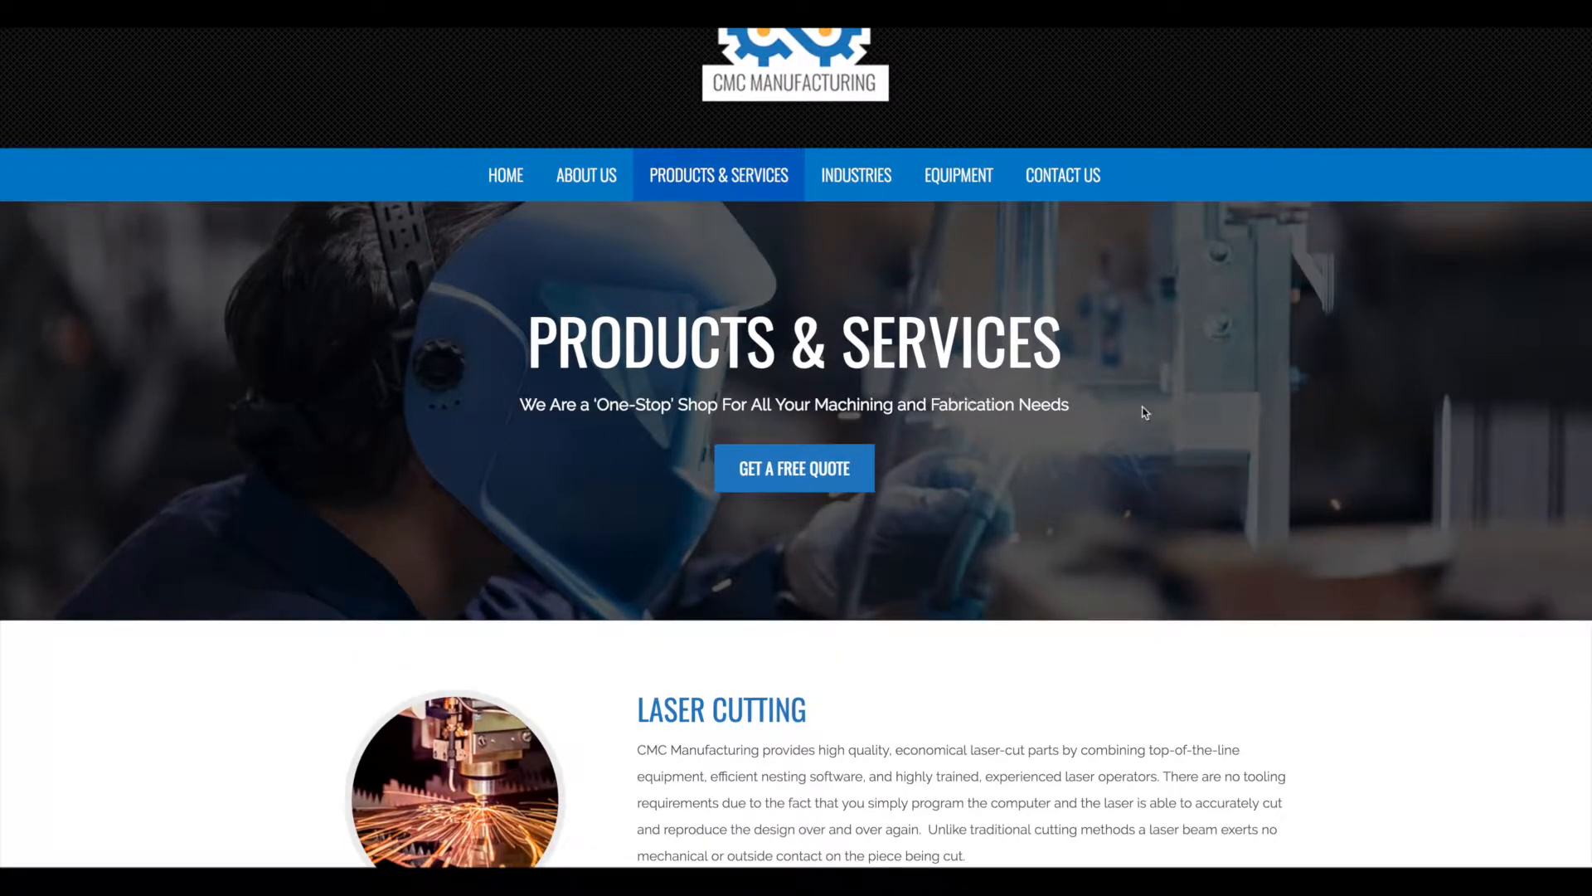
pyautogui.scroll(-6, 1145, 412)
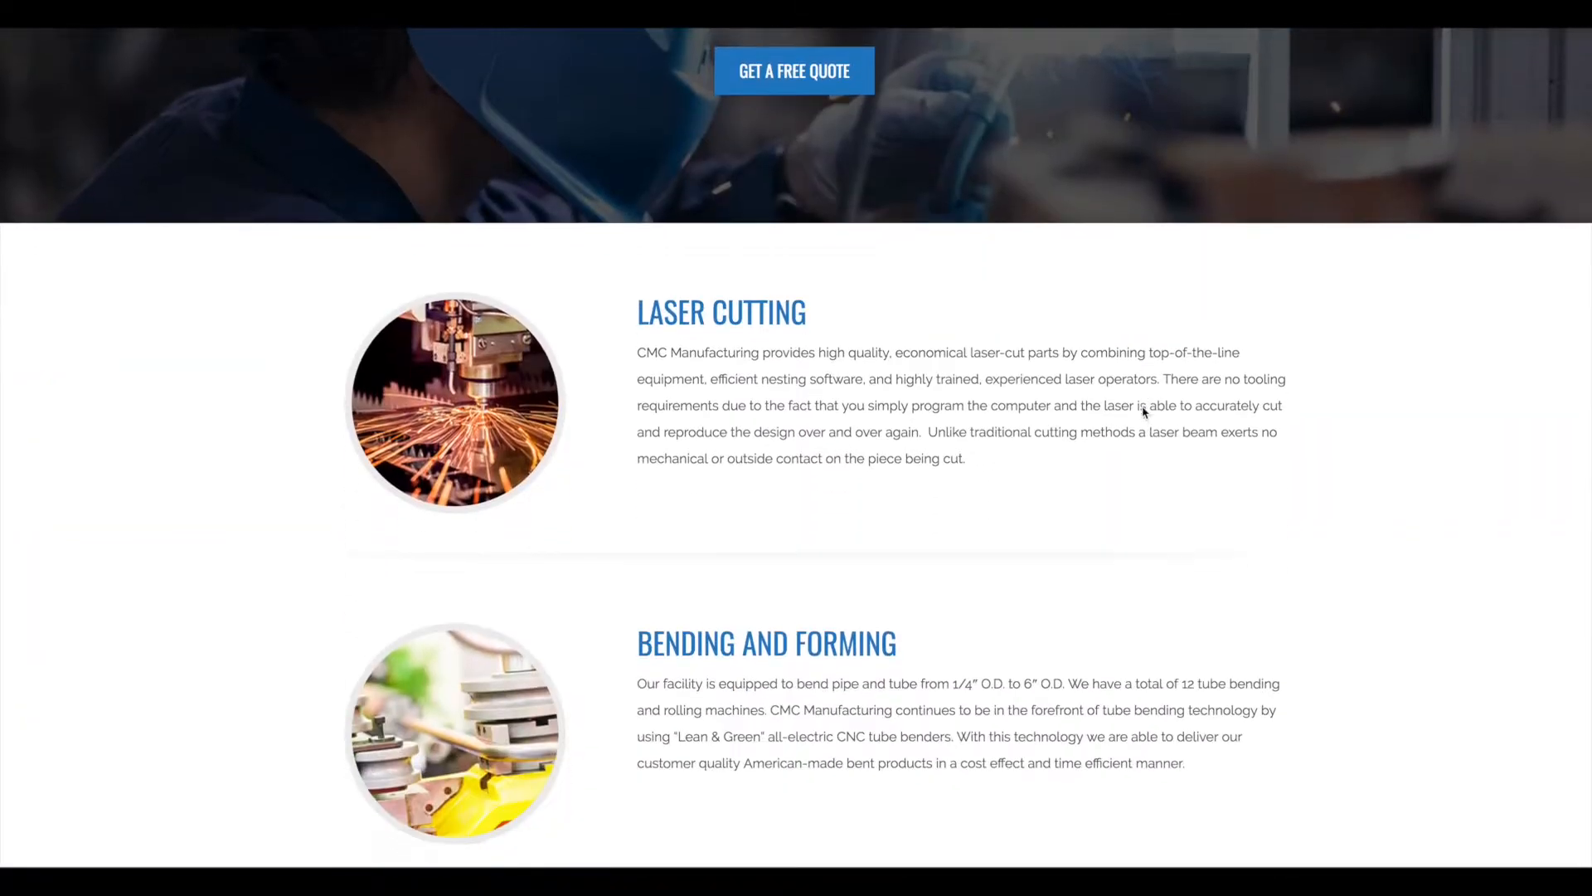
pyautogui.scroll(-3, 1144, 412)
pyautogui.scroll(8, 1144, 412)
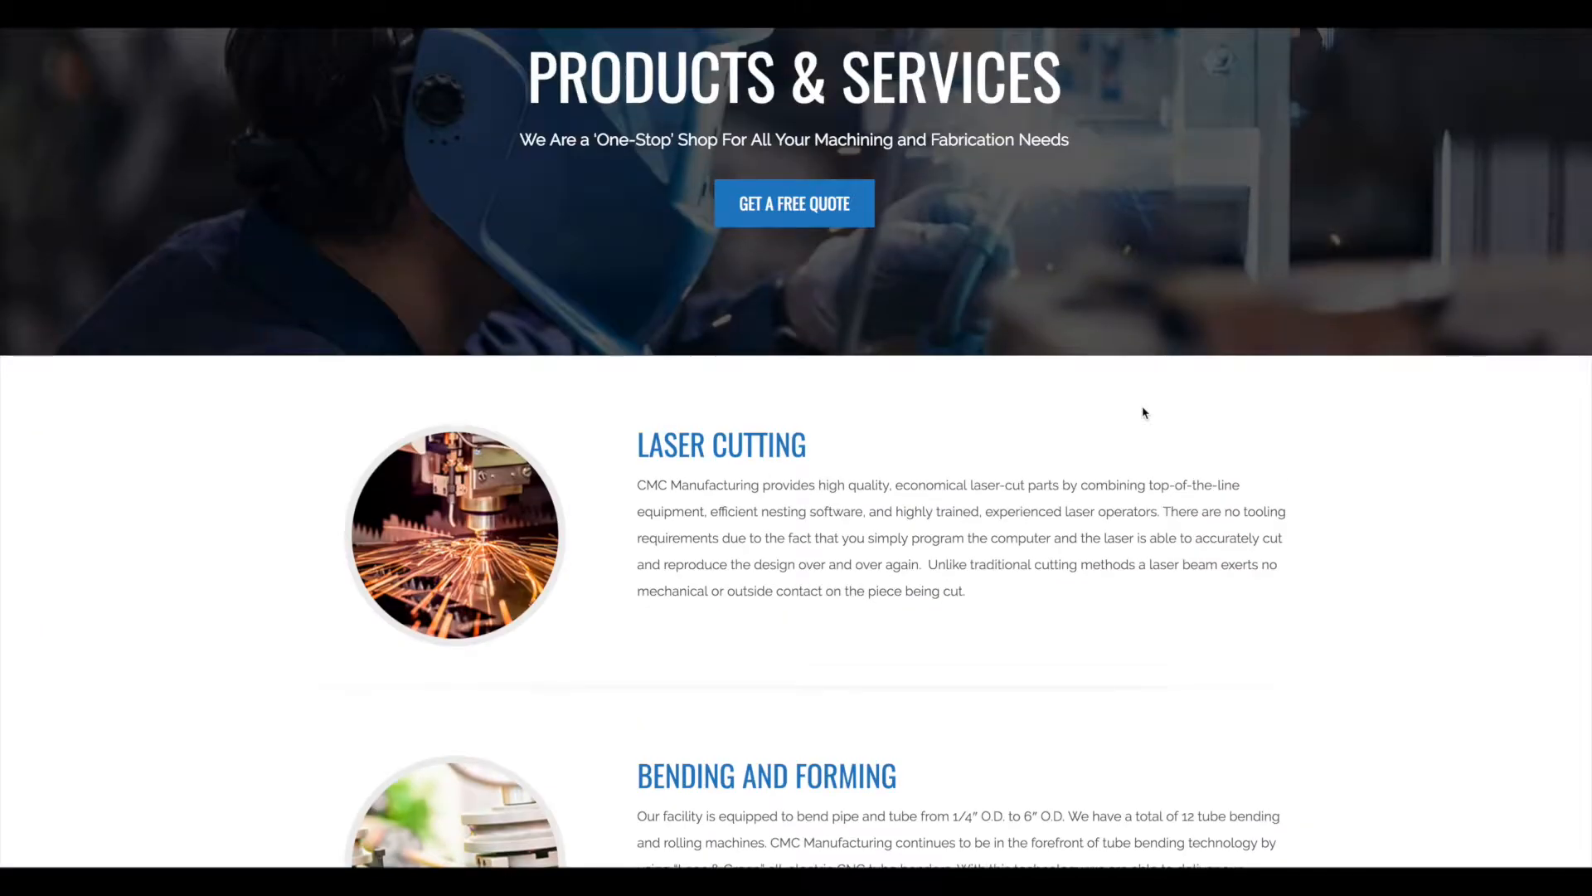
pyautogui.scroll(2, 1144, 413)
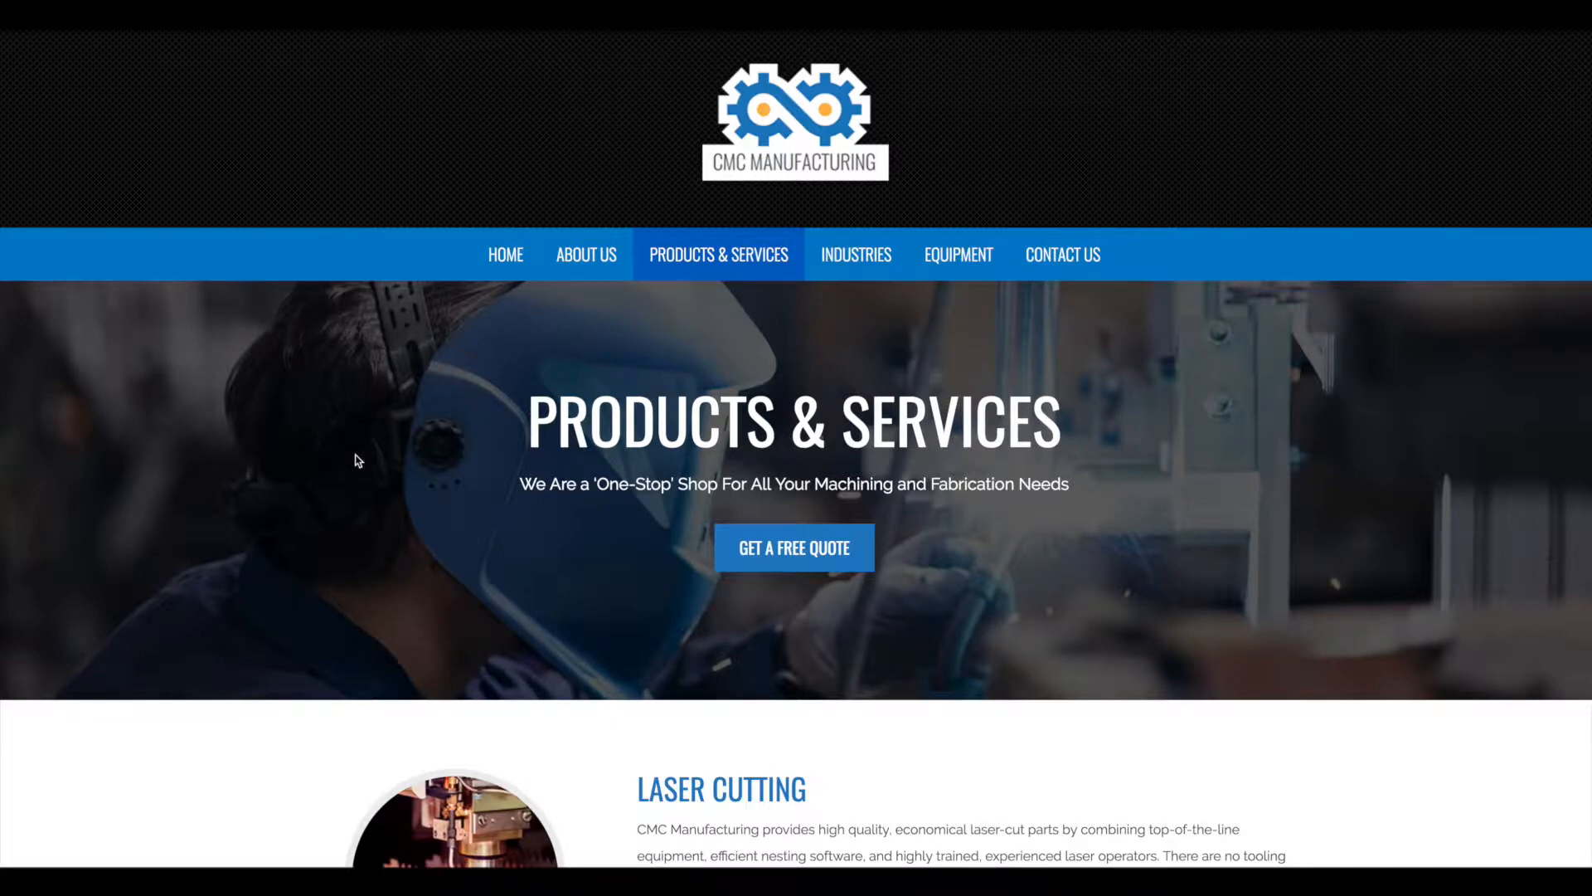
pyautogui.click(995, 479)
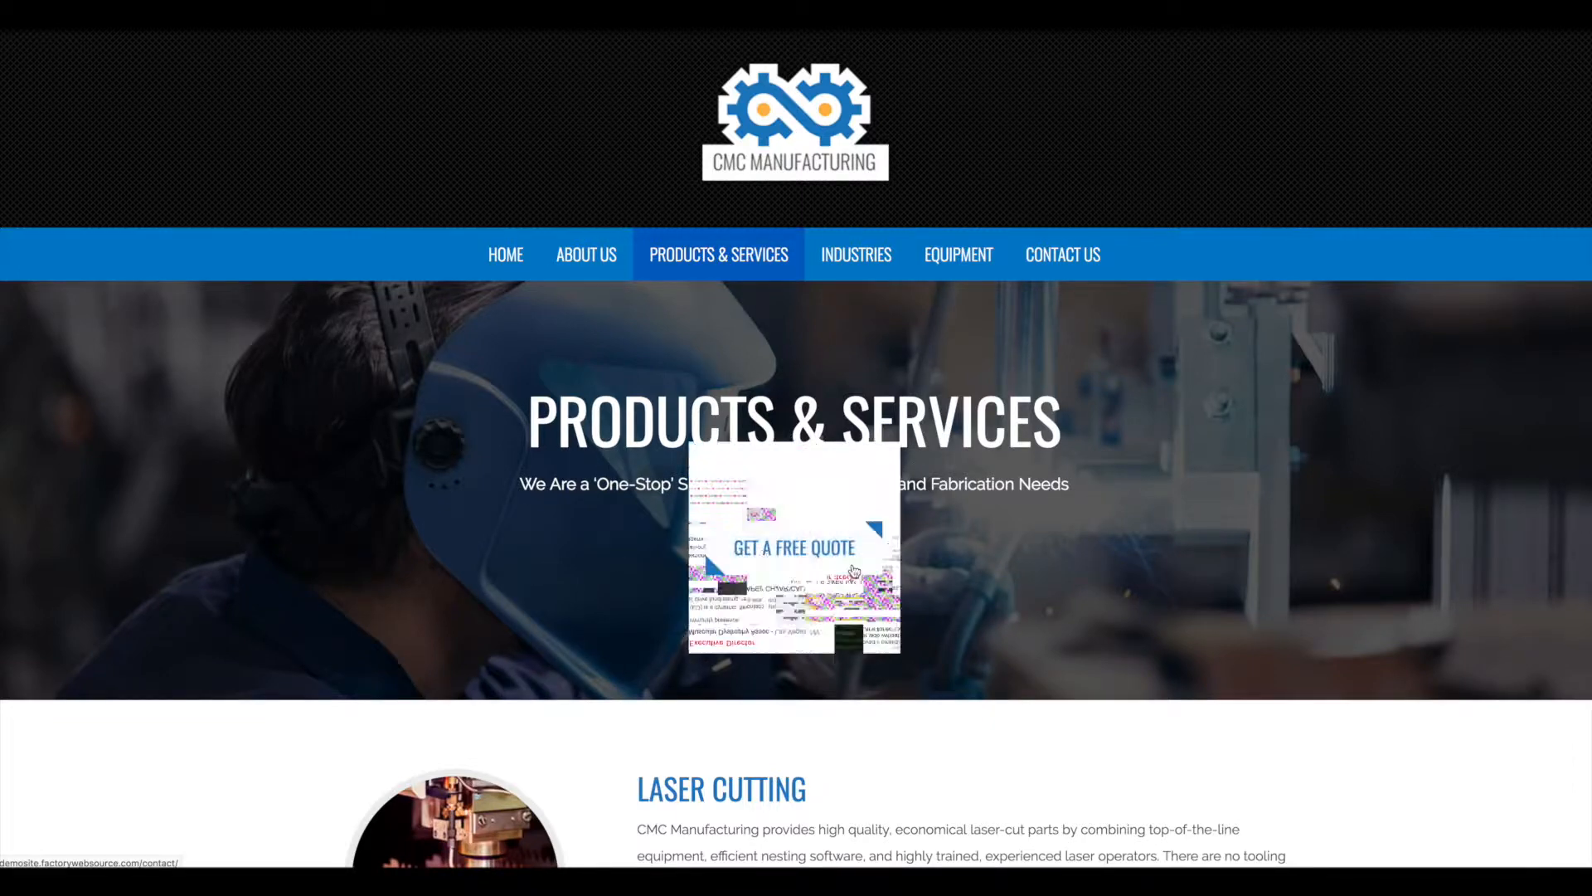
pyautogui.scroll(-5, 1119, 554)
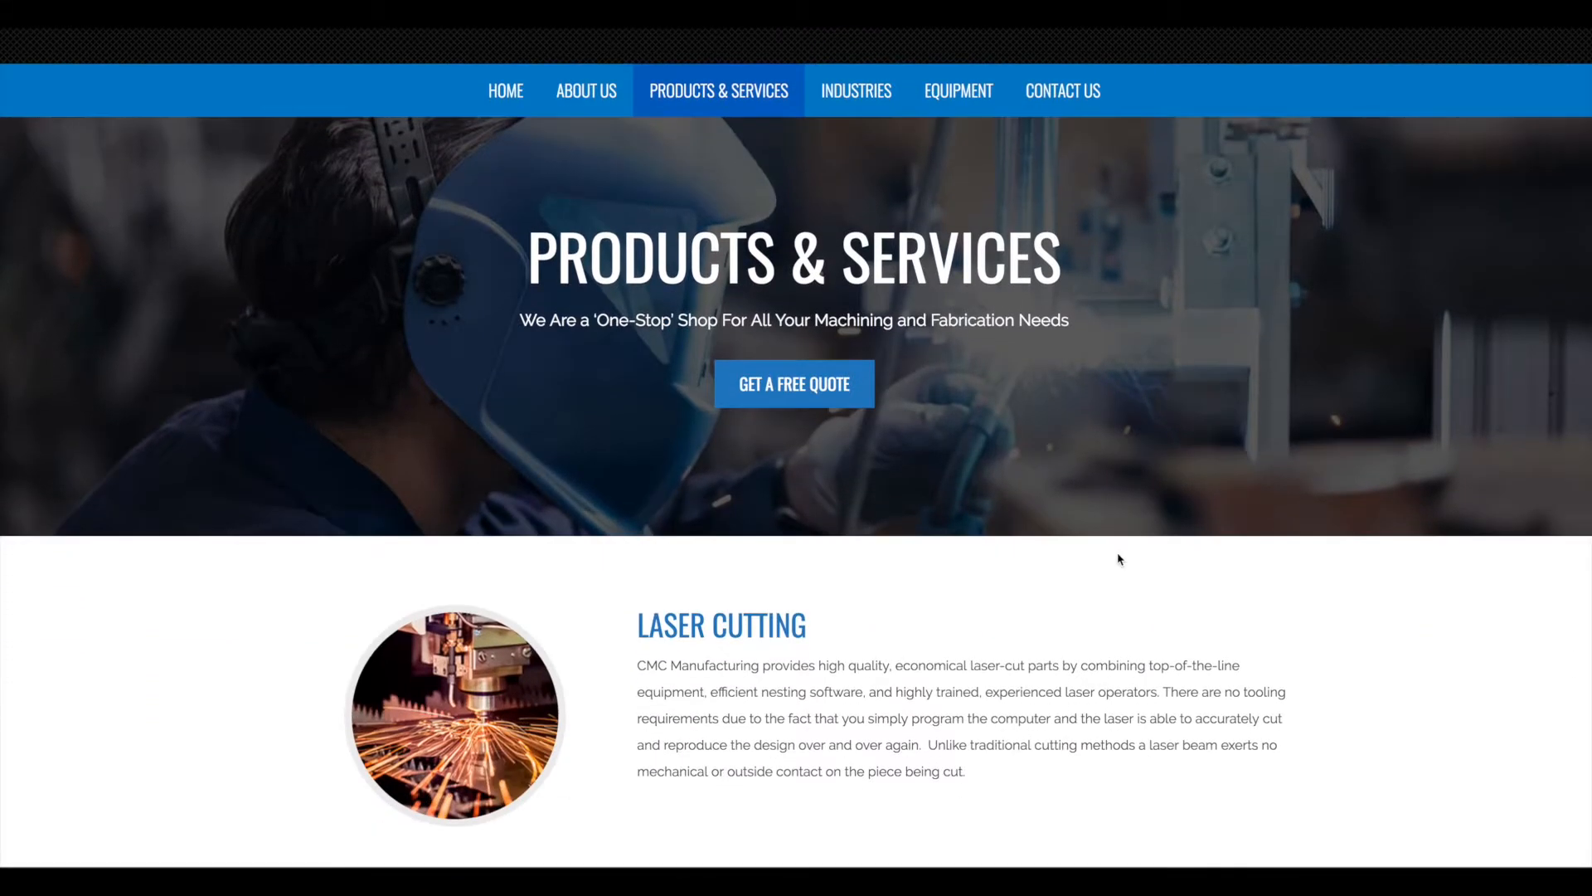
pyautogui.scroll(-2, 1119, 554)
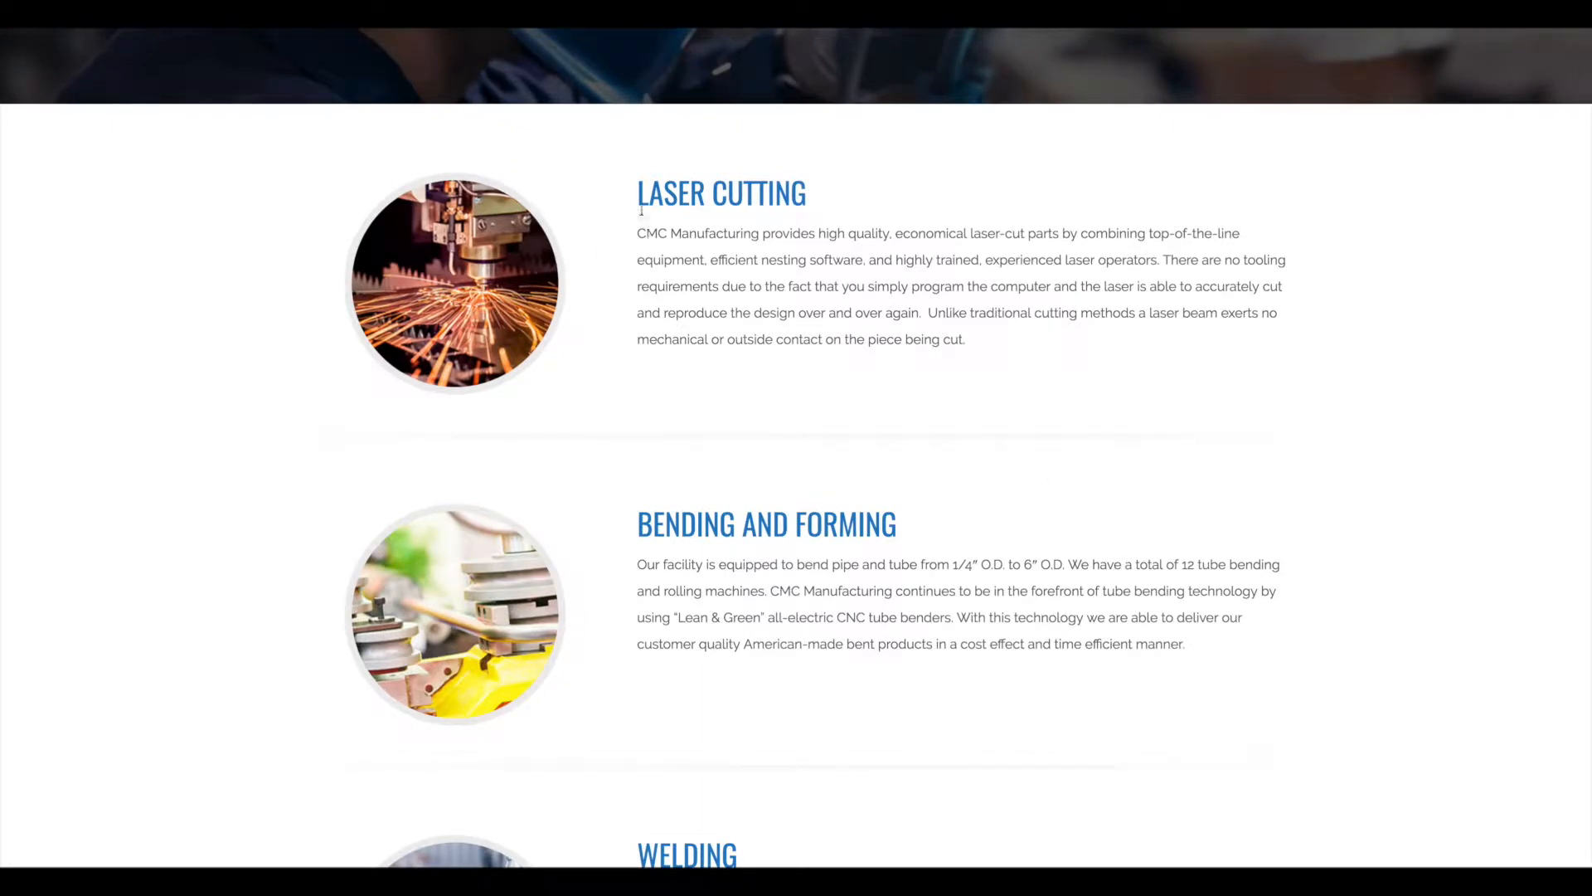
pyautogui.tripleClick(664, 196)
pyautogui.moveTo(1000, 353); pyautogui.dragTo(633, 232)
pyautogui.click(977, 345)
pyautogui.scroll(-16, 992, 398)
pyautogui.scroll(-7, 994, 399)
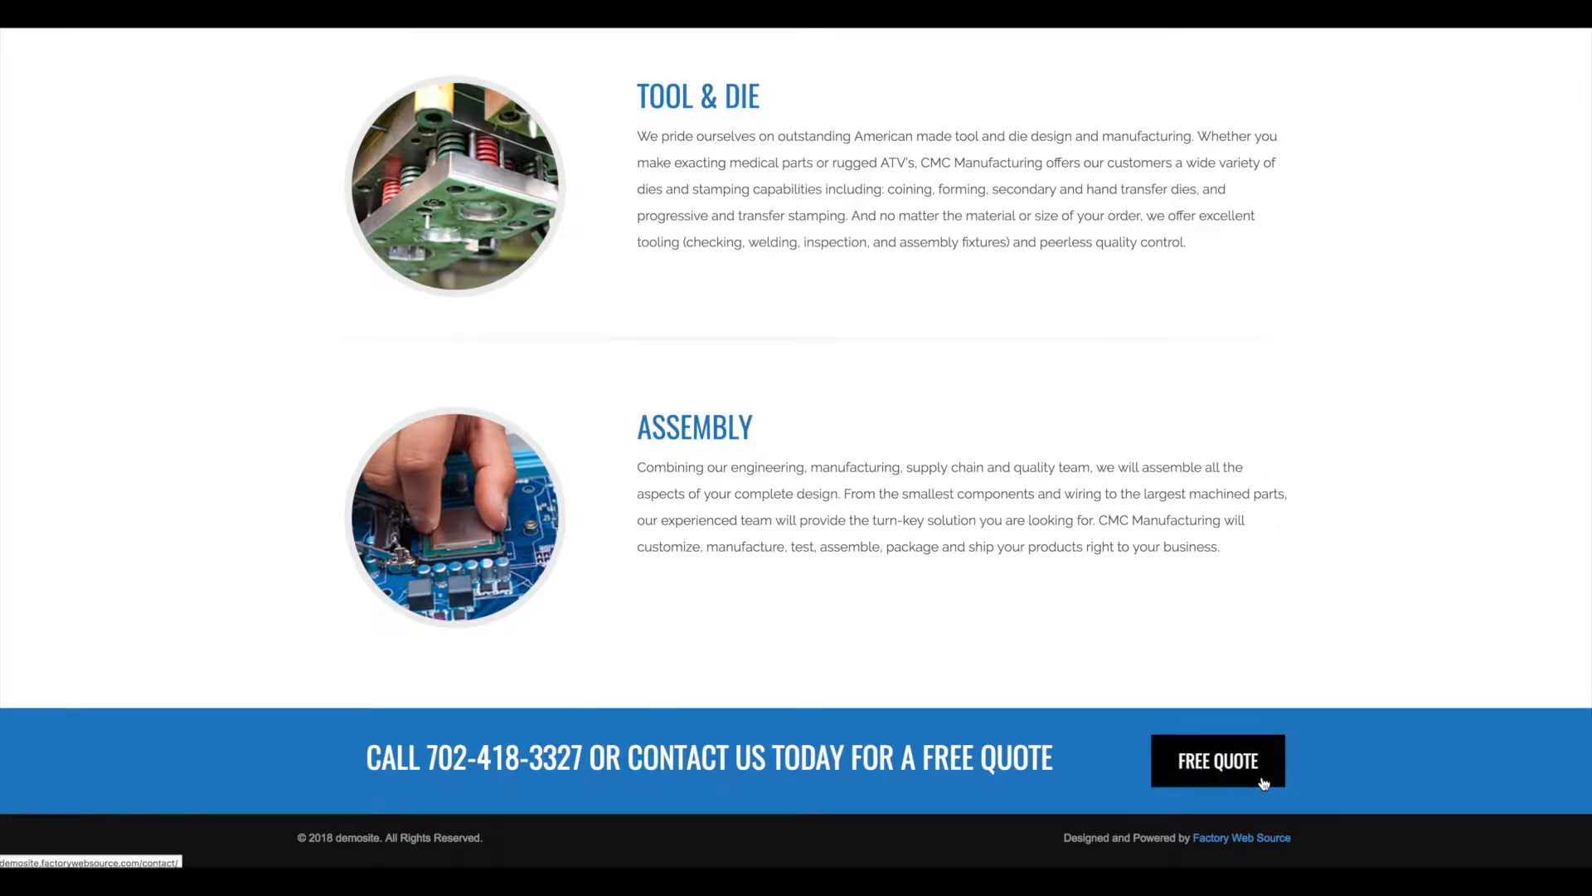
pyautogui.scroll(20, 1244, 621)
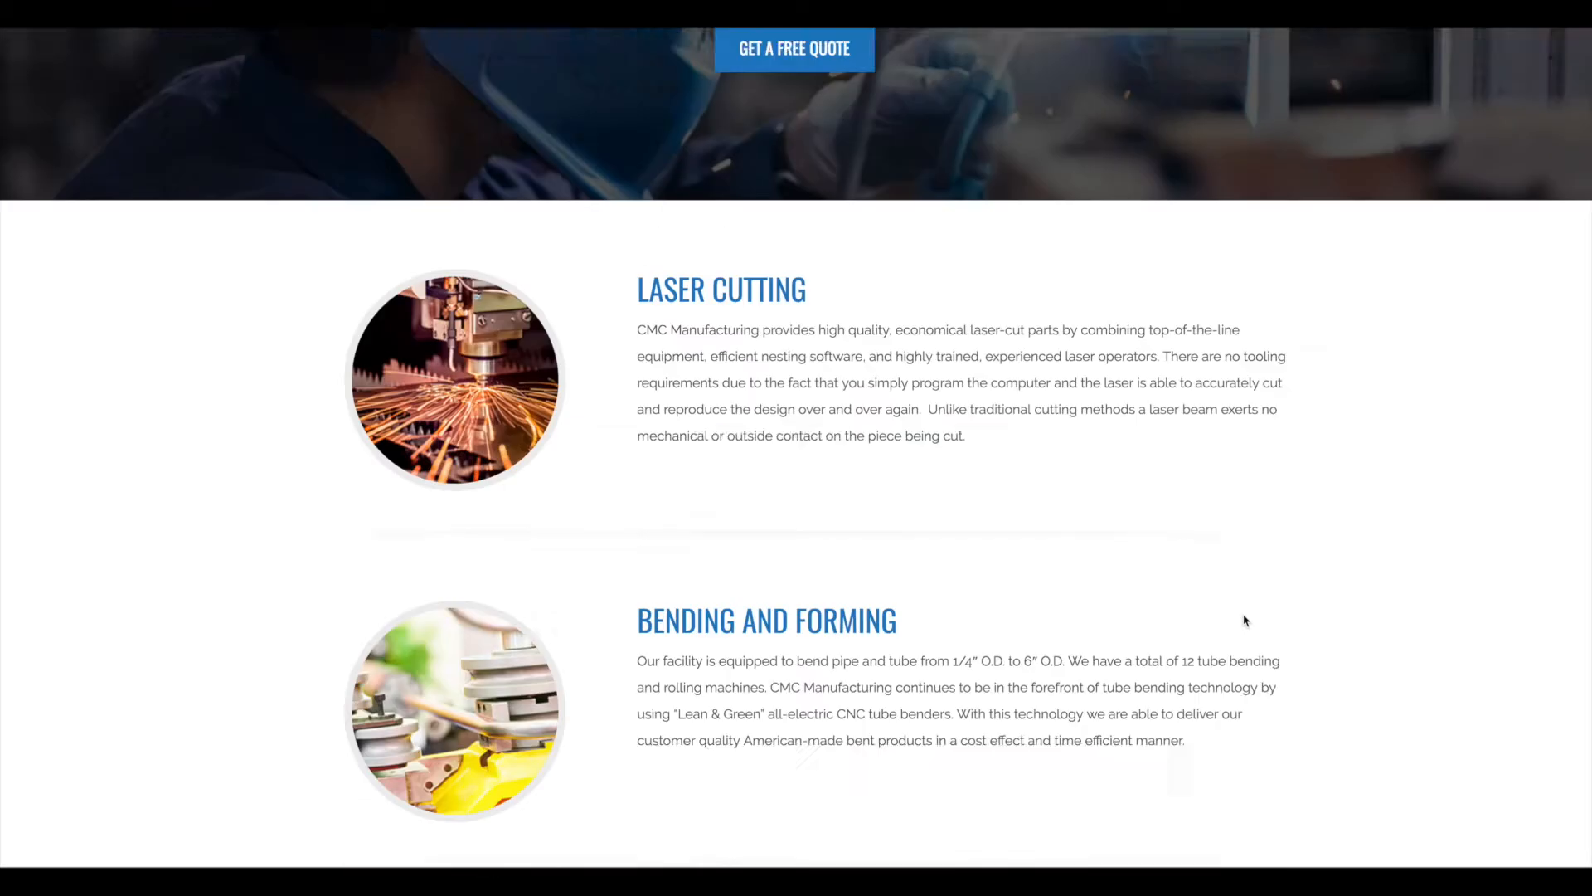
pyautogui.scroll(-4, 1301, 521)
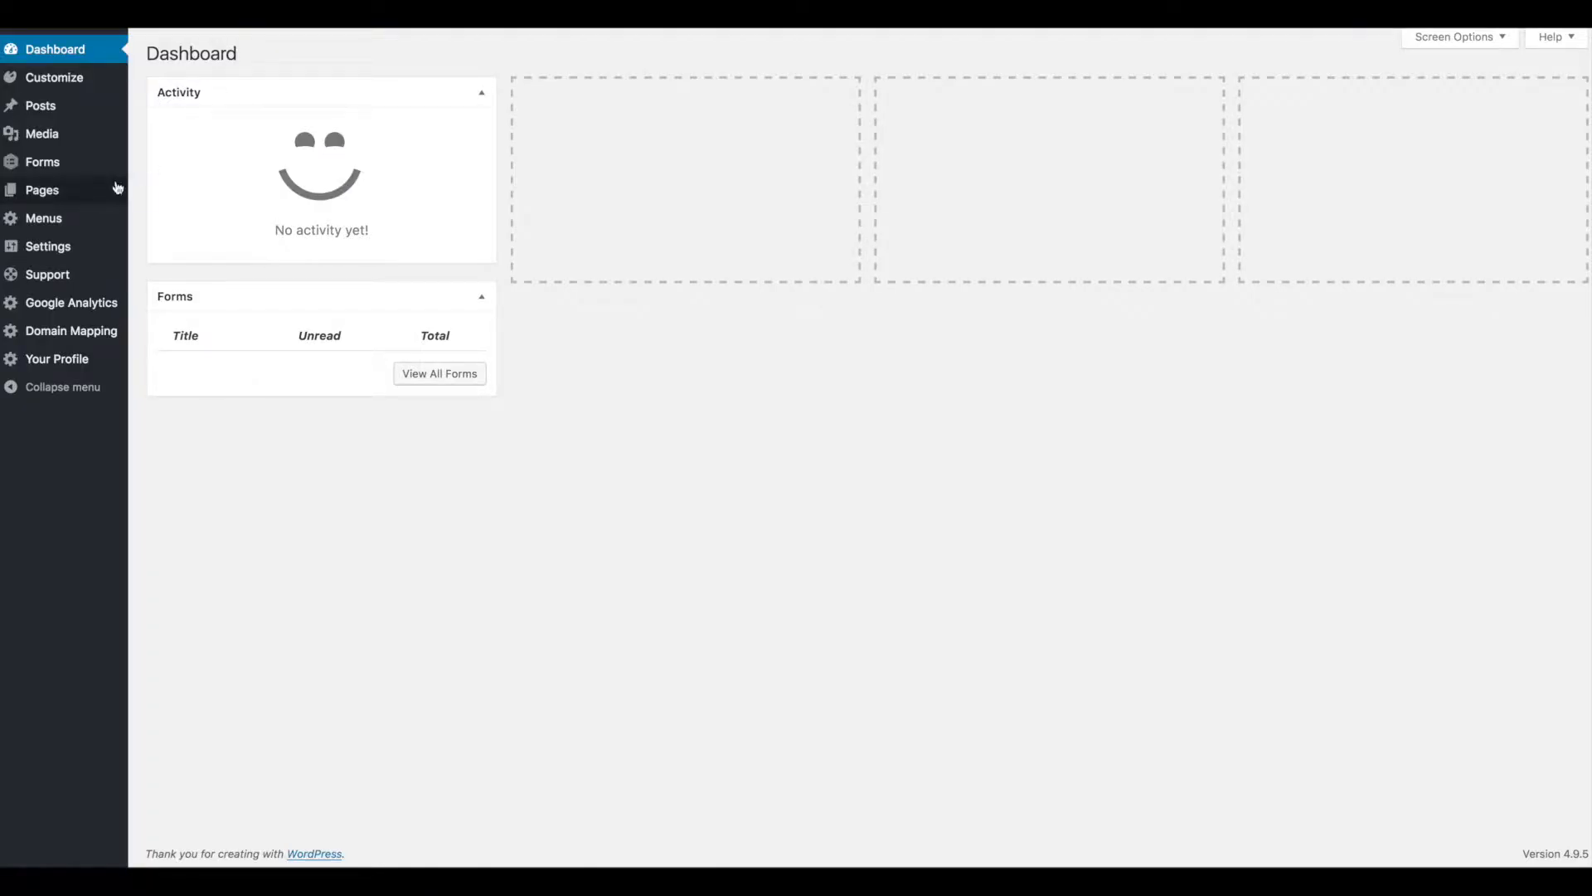
# - Open the Products and Services page for editing and look through its rows of images and headings
pyautogui.moveTo(34, 200)
pyautogui.click(34, 199)
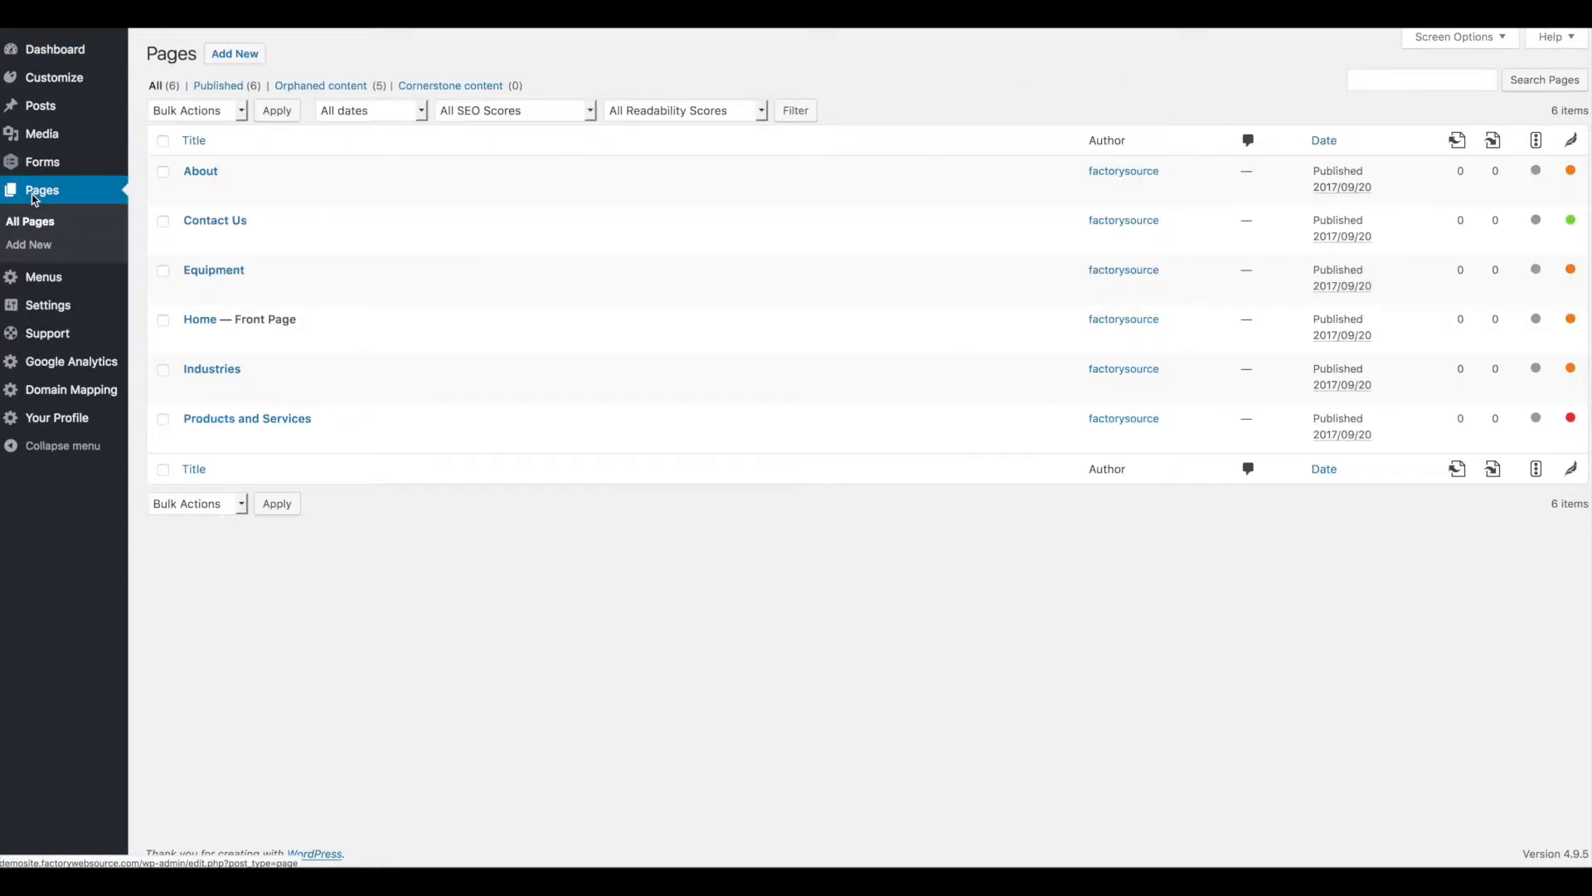
pyautogui.click(222, 421)
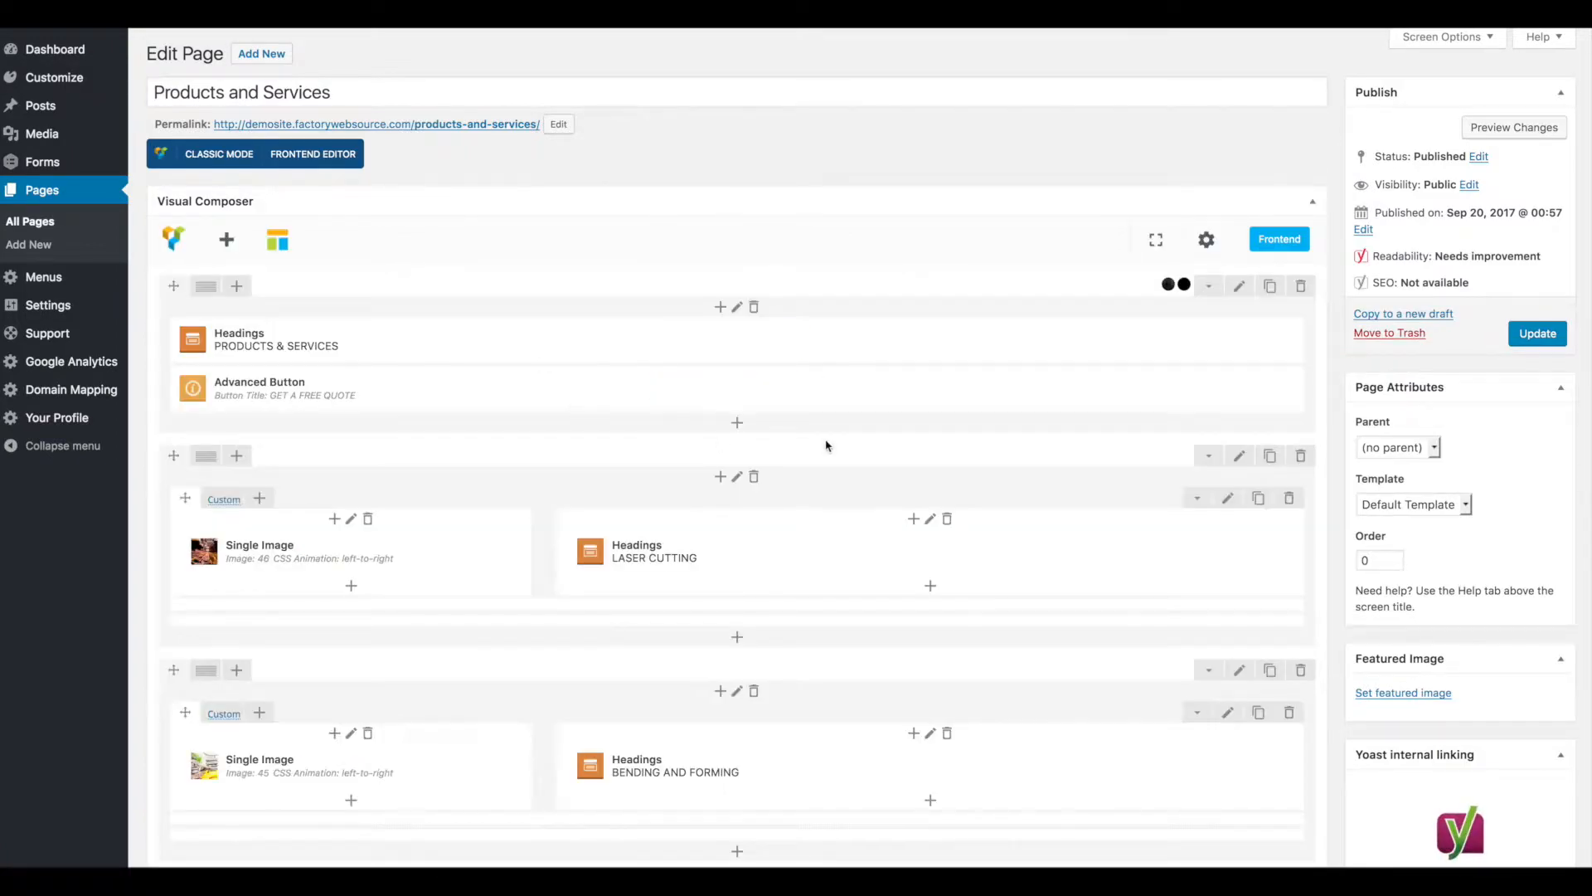
pyautogui.scroll(-5, 735, 460)
pyautogui.scroll(-6, 732, 457)
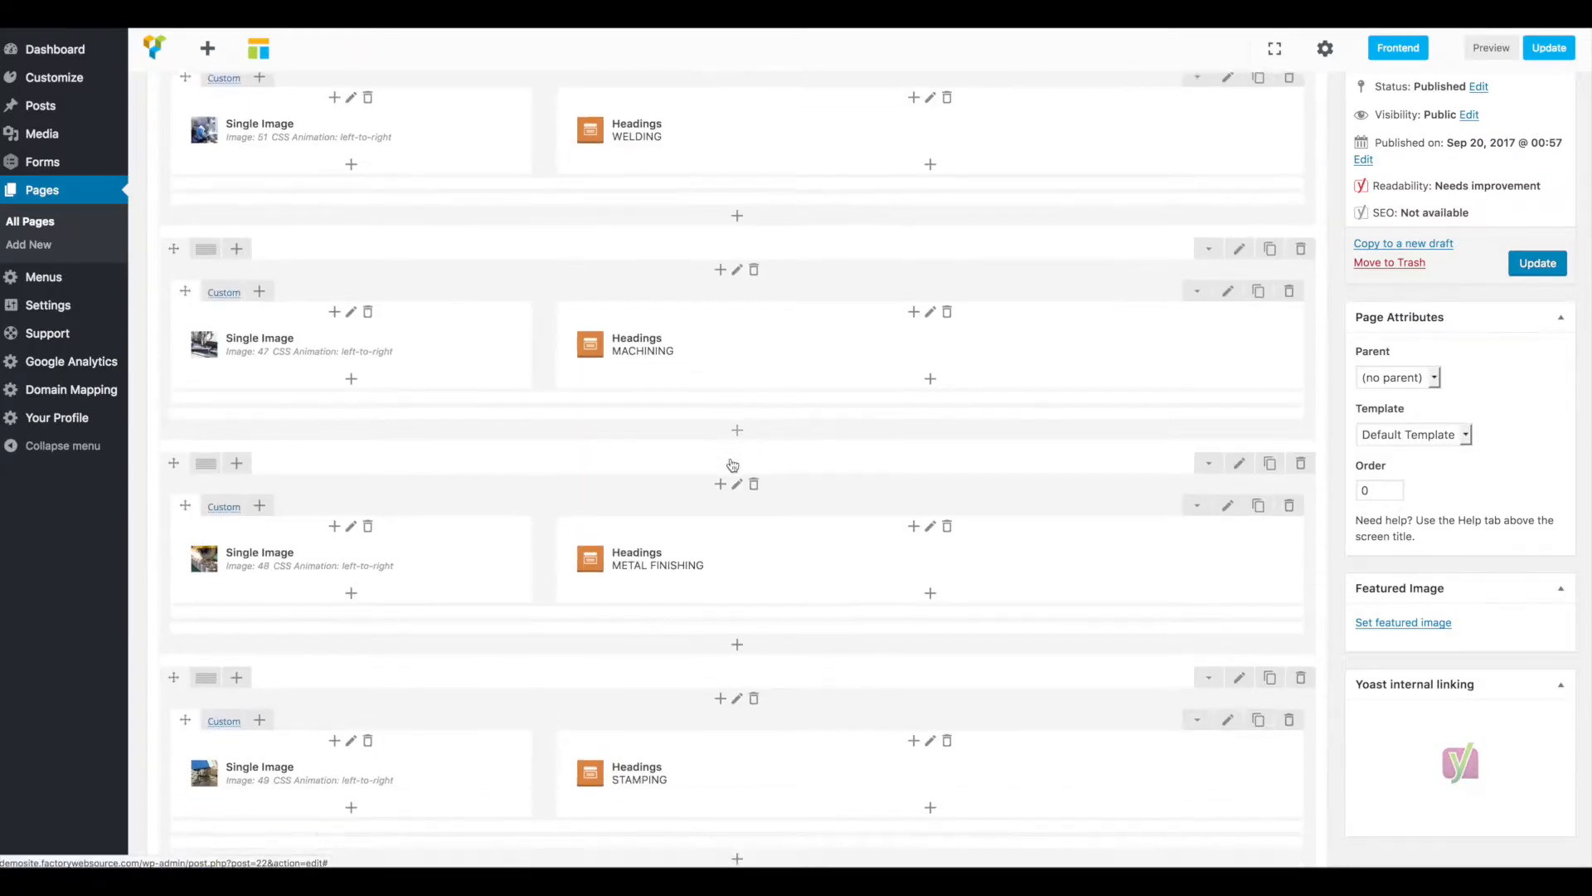
pyautogui.scroll(10, 732, 462)
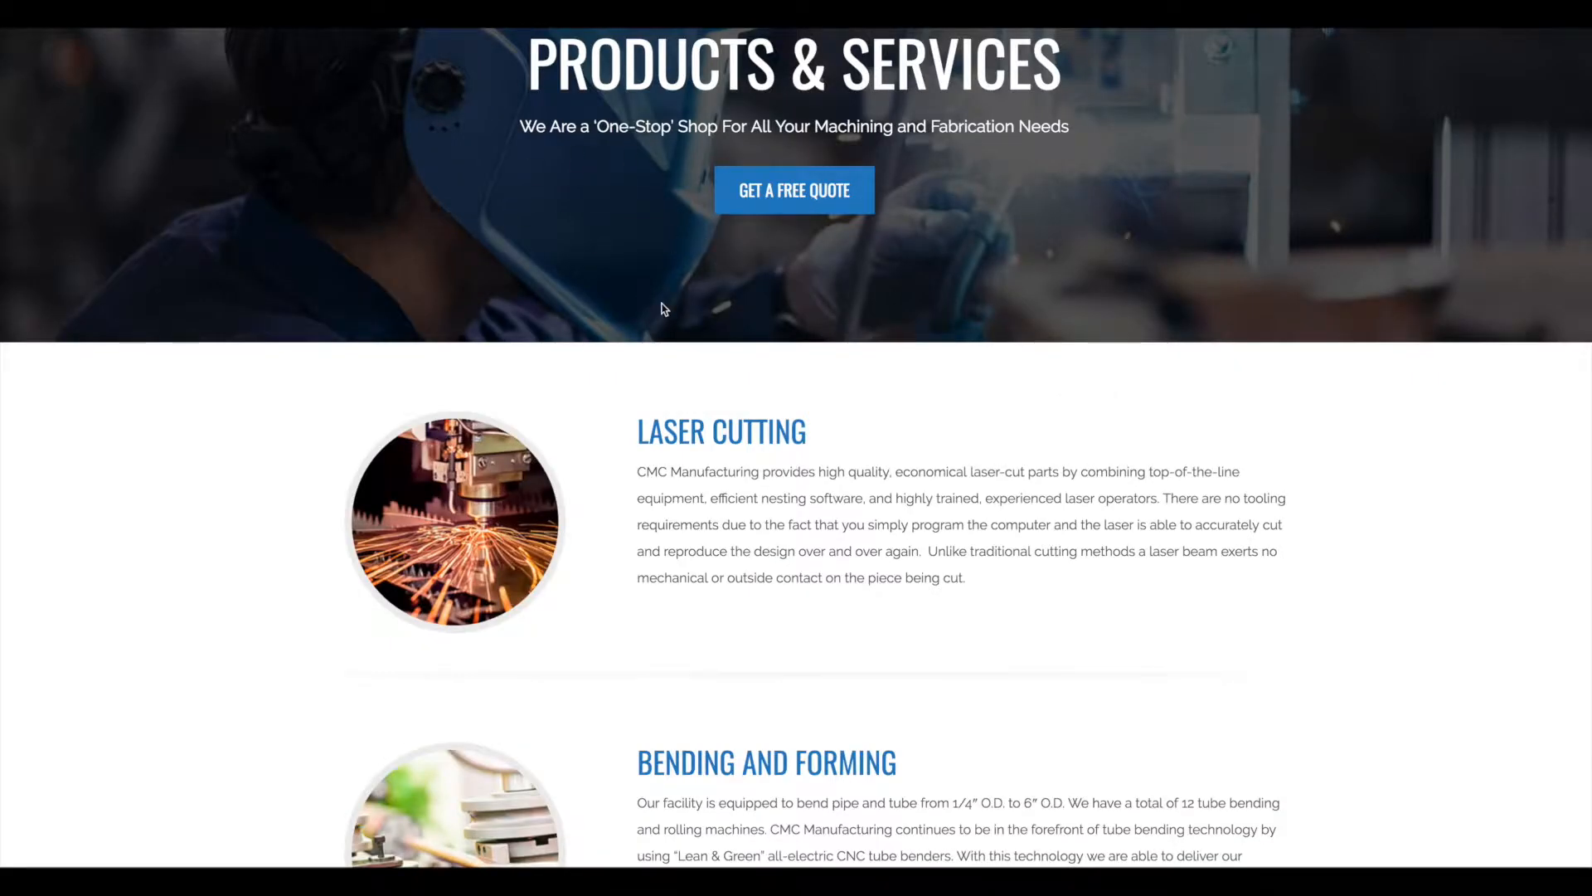
# - Compare the live hero banner with the page's first row, and examine that row's general and design settings, including the background colour
pyautogui.scroll(3, 663, 309)
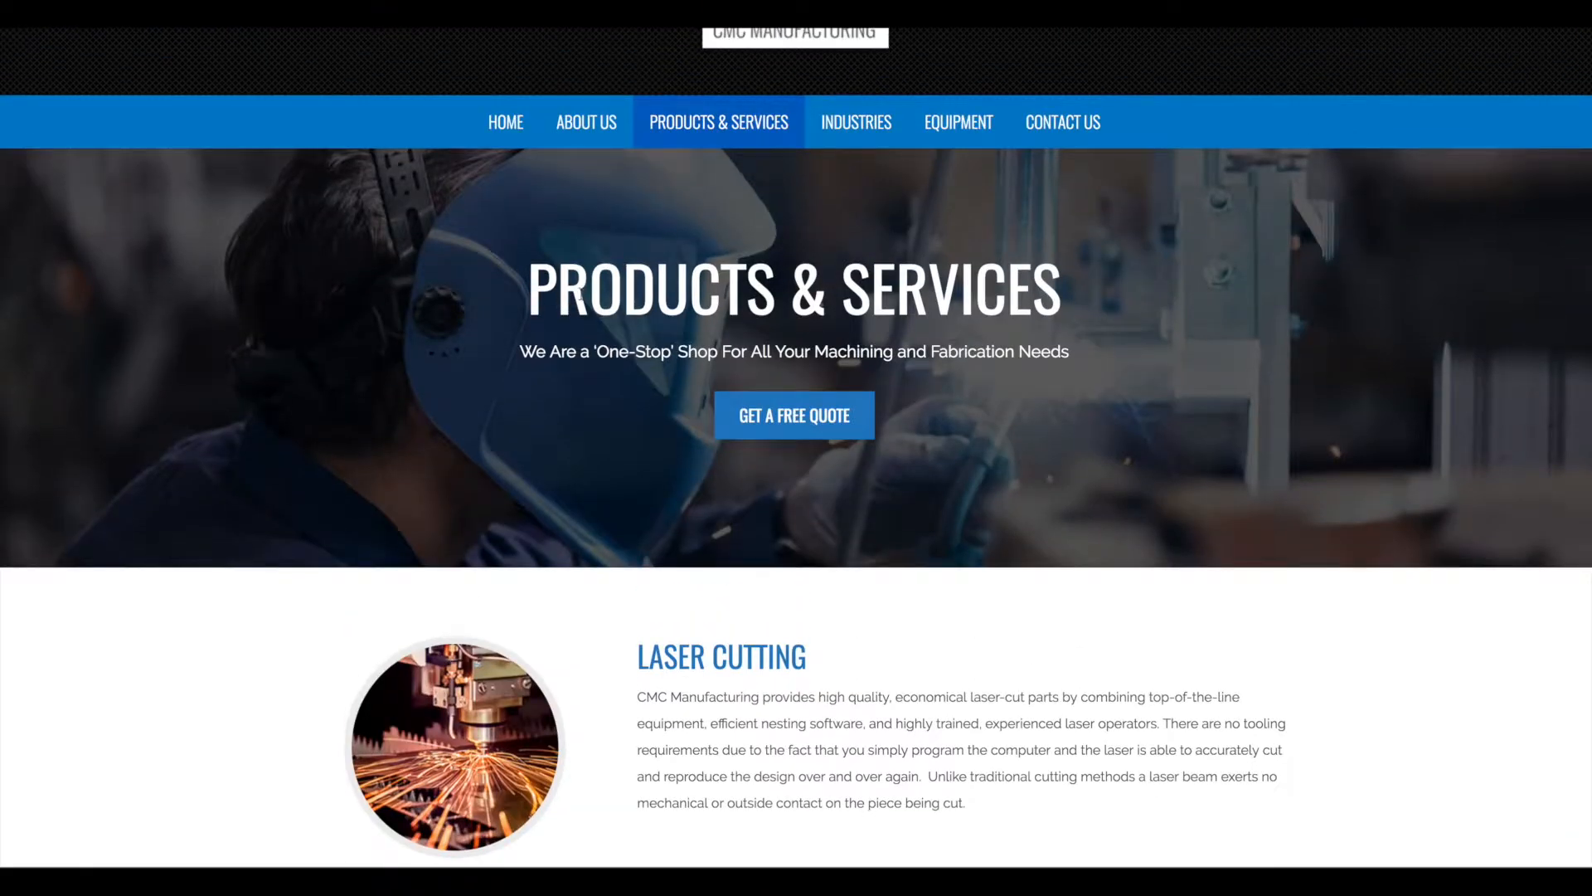
pyautogui.moveTo(1080, 355); pyautogui.dragTo(610, 351)
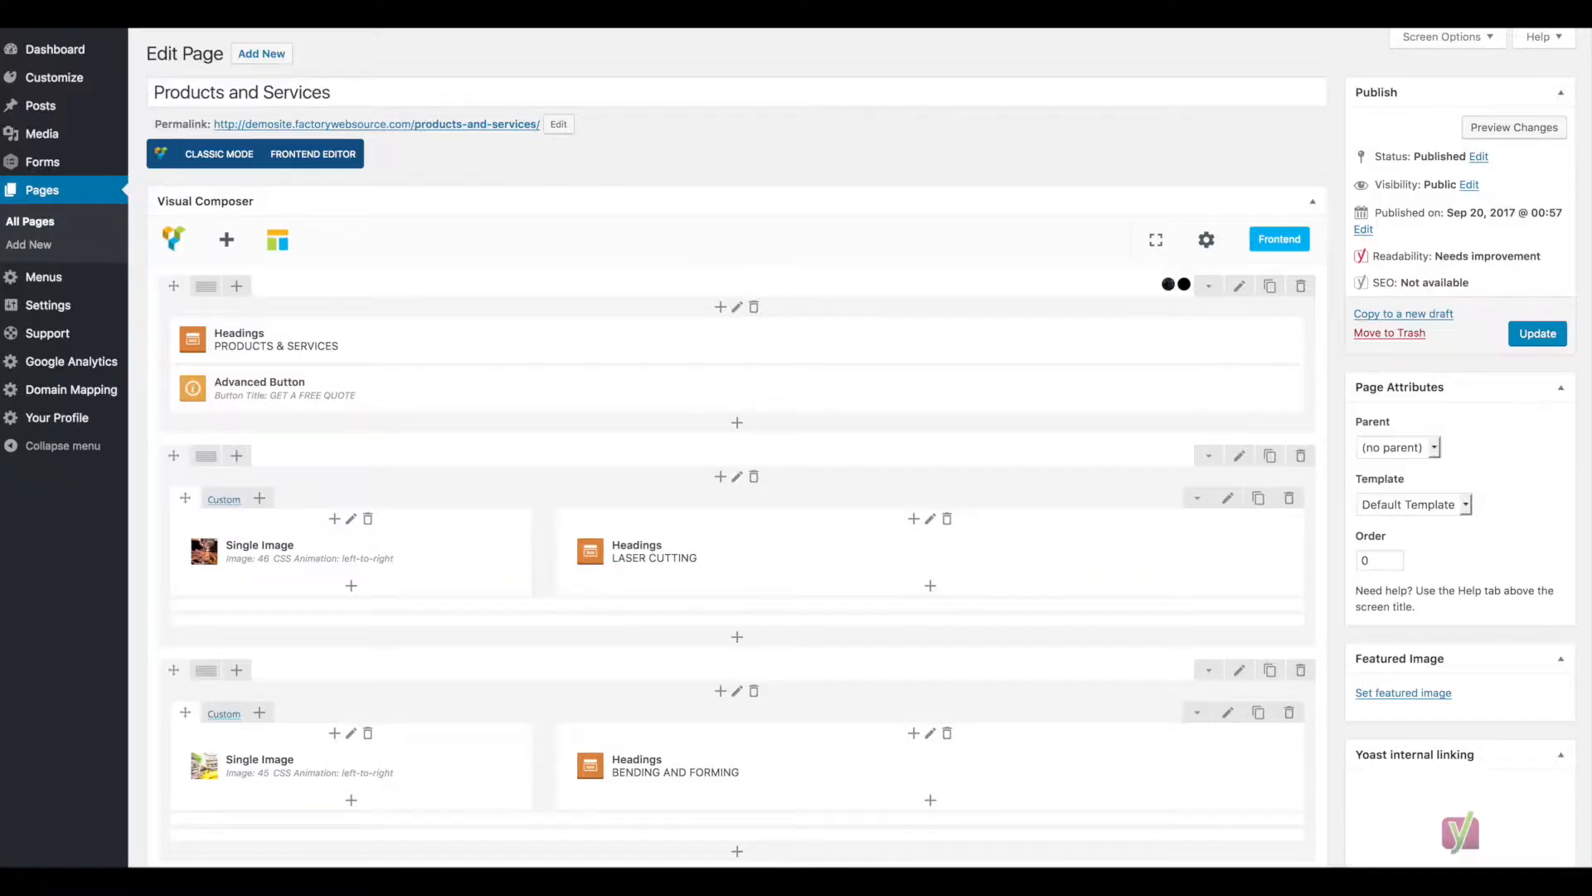
pyautogui.moveTo(206, 289)
pyautogui.click(1240, 287)
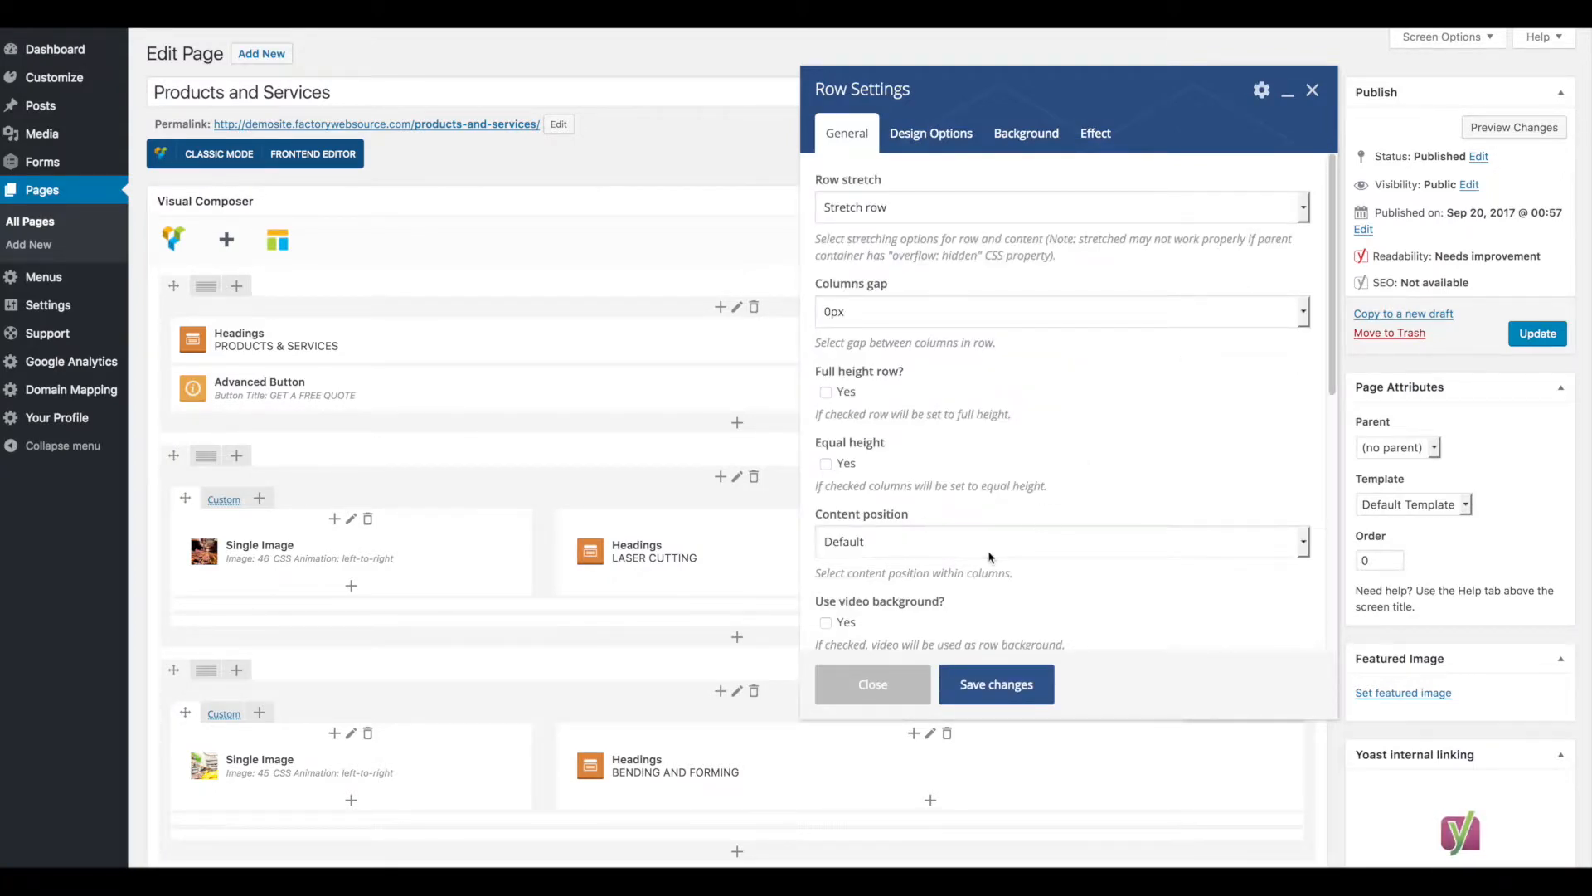
pyautogui.scroll(-3, 907, 401)
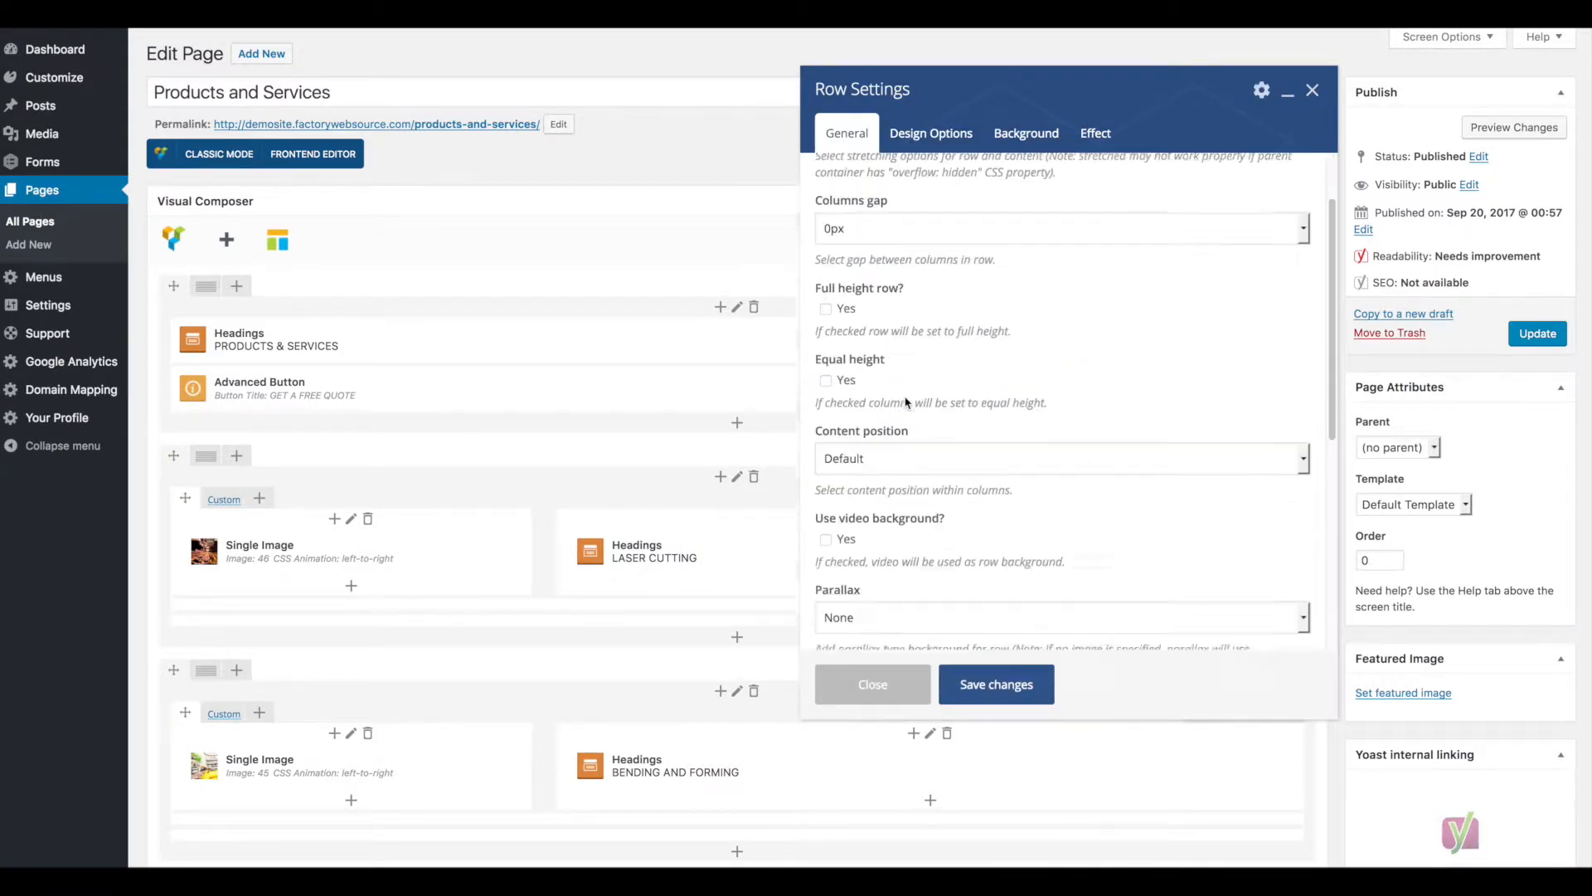
pyautogui.scroll(3, 907, 401)
pyautogui.click(922, 139)
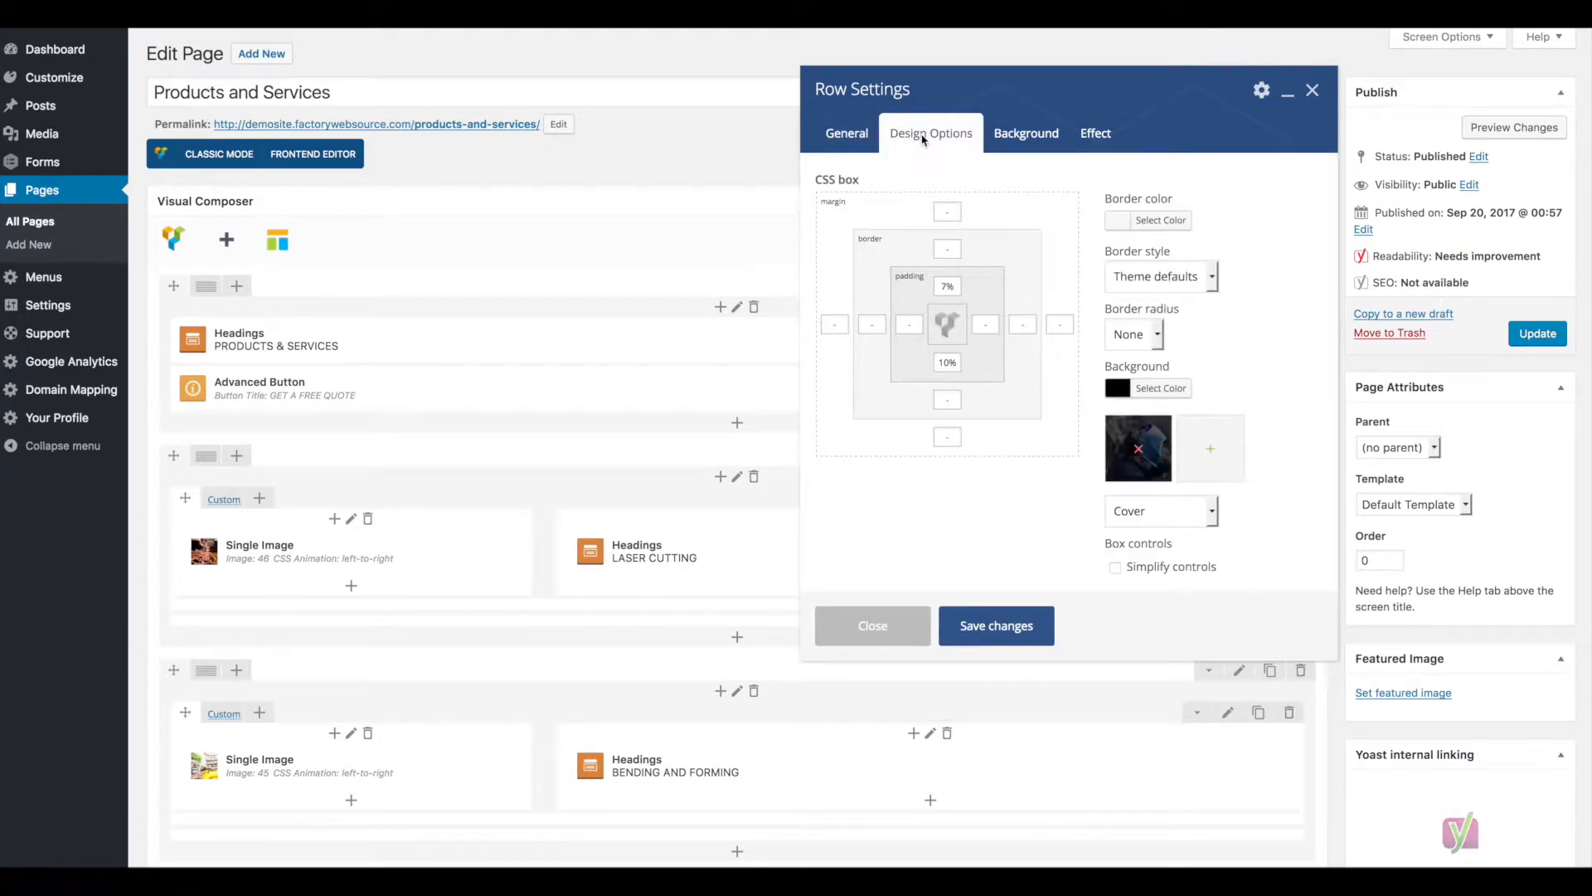
pyautogui.click(1178, 394)
pyautogui.click(1184, 421)
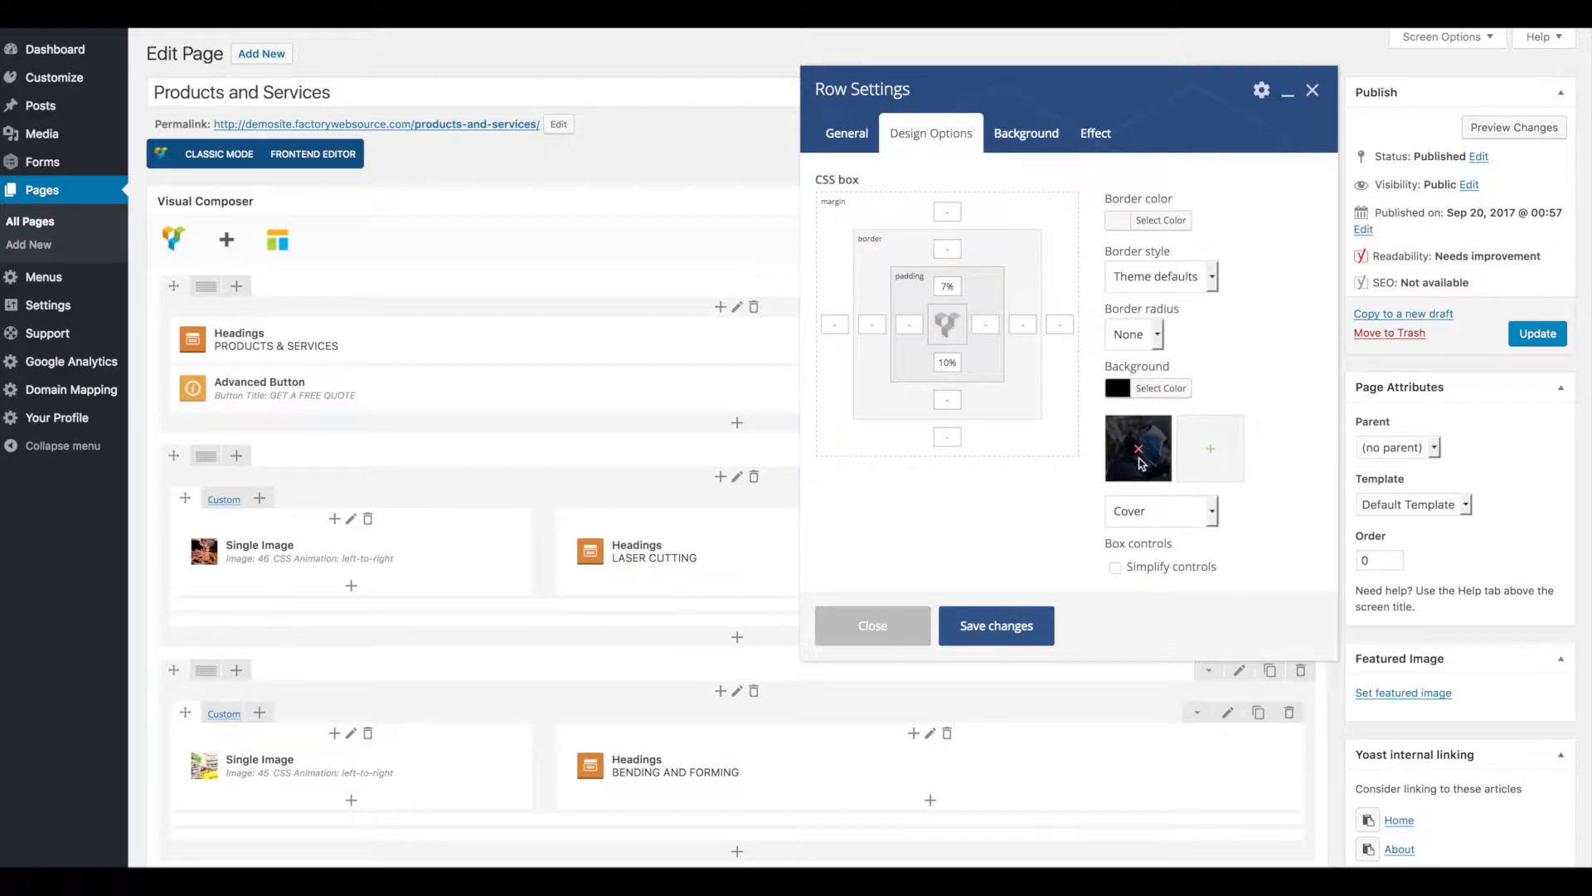
# - Set Hero-BG7 from the media library as the hero row's background image and save the row settings
pyautogui.click(1216, 452)
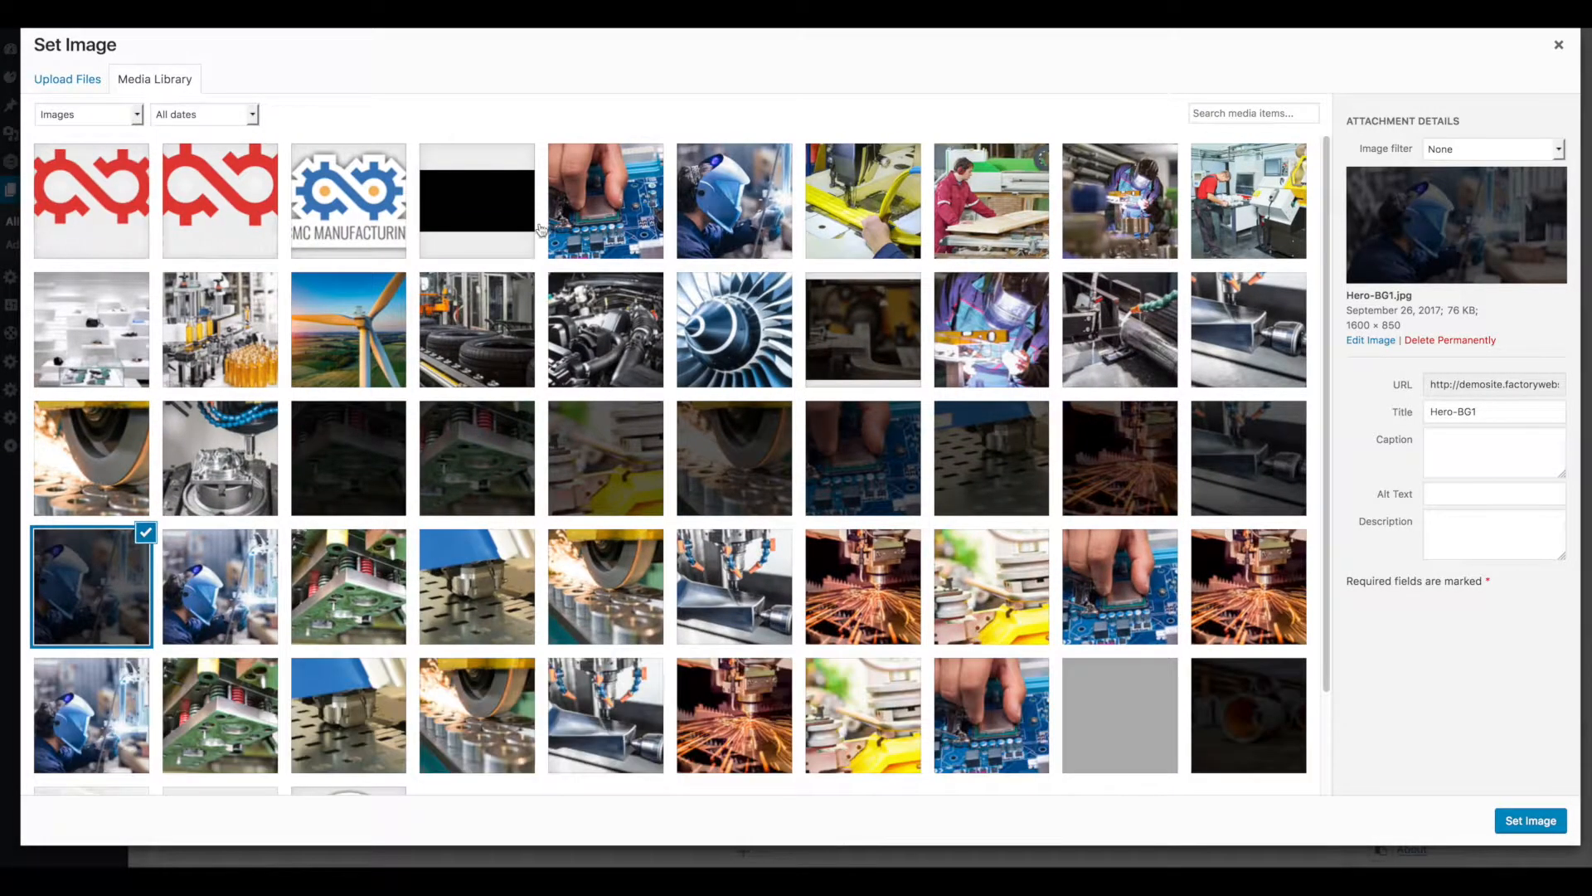
pyautogui.click(90, 86)
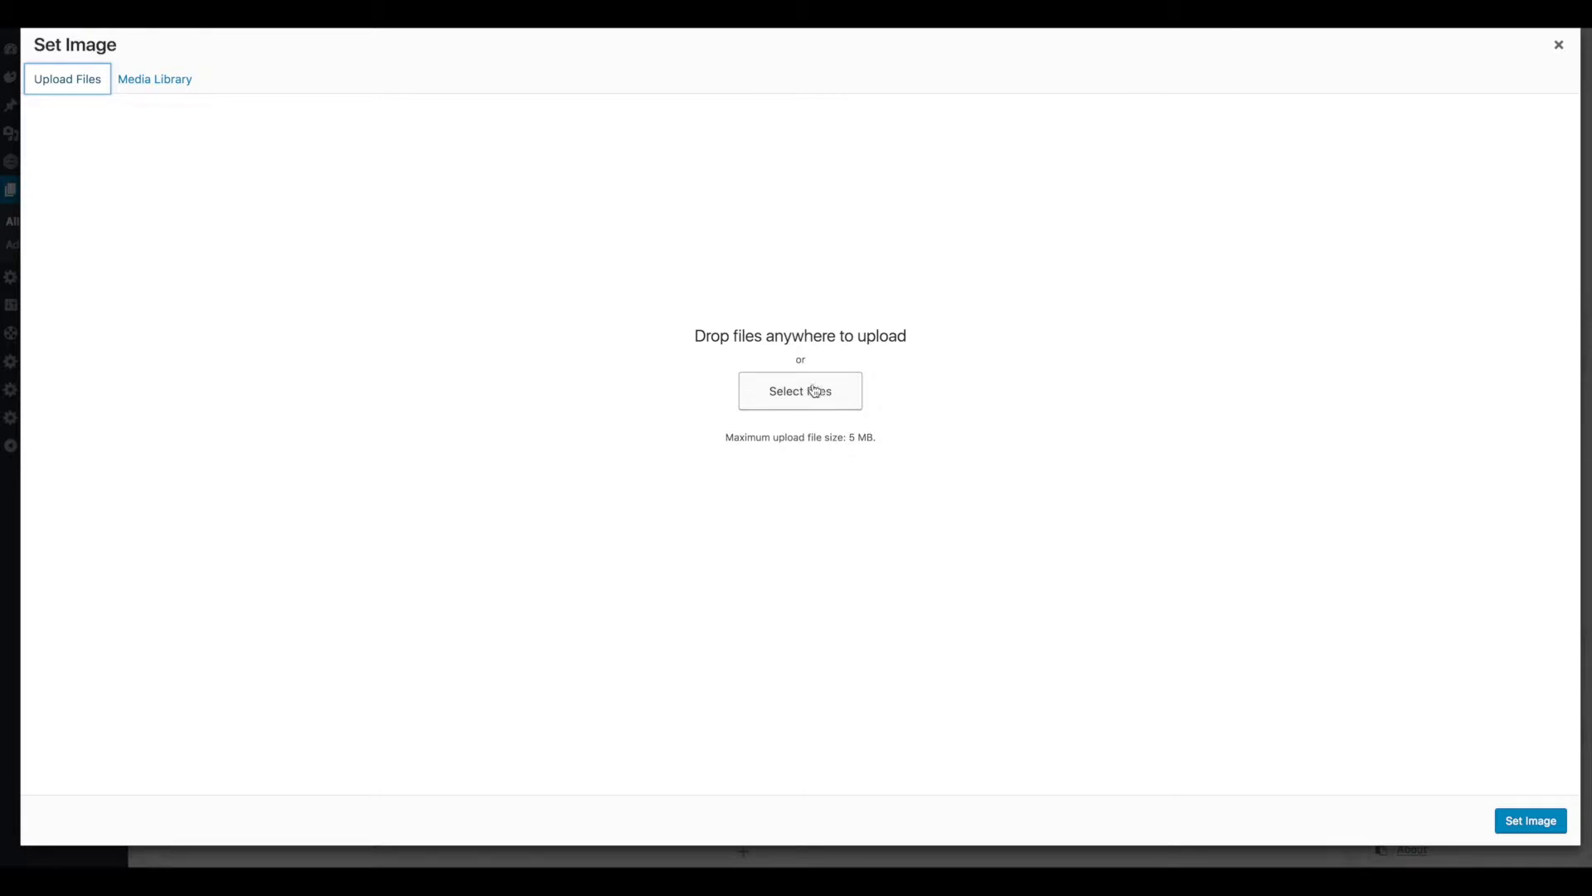
pyautogui.click(172, 81)
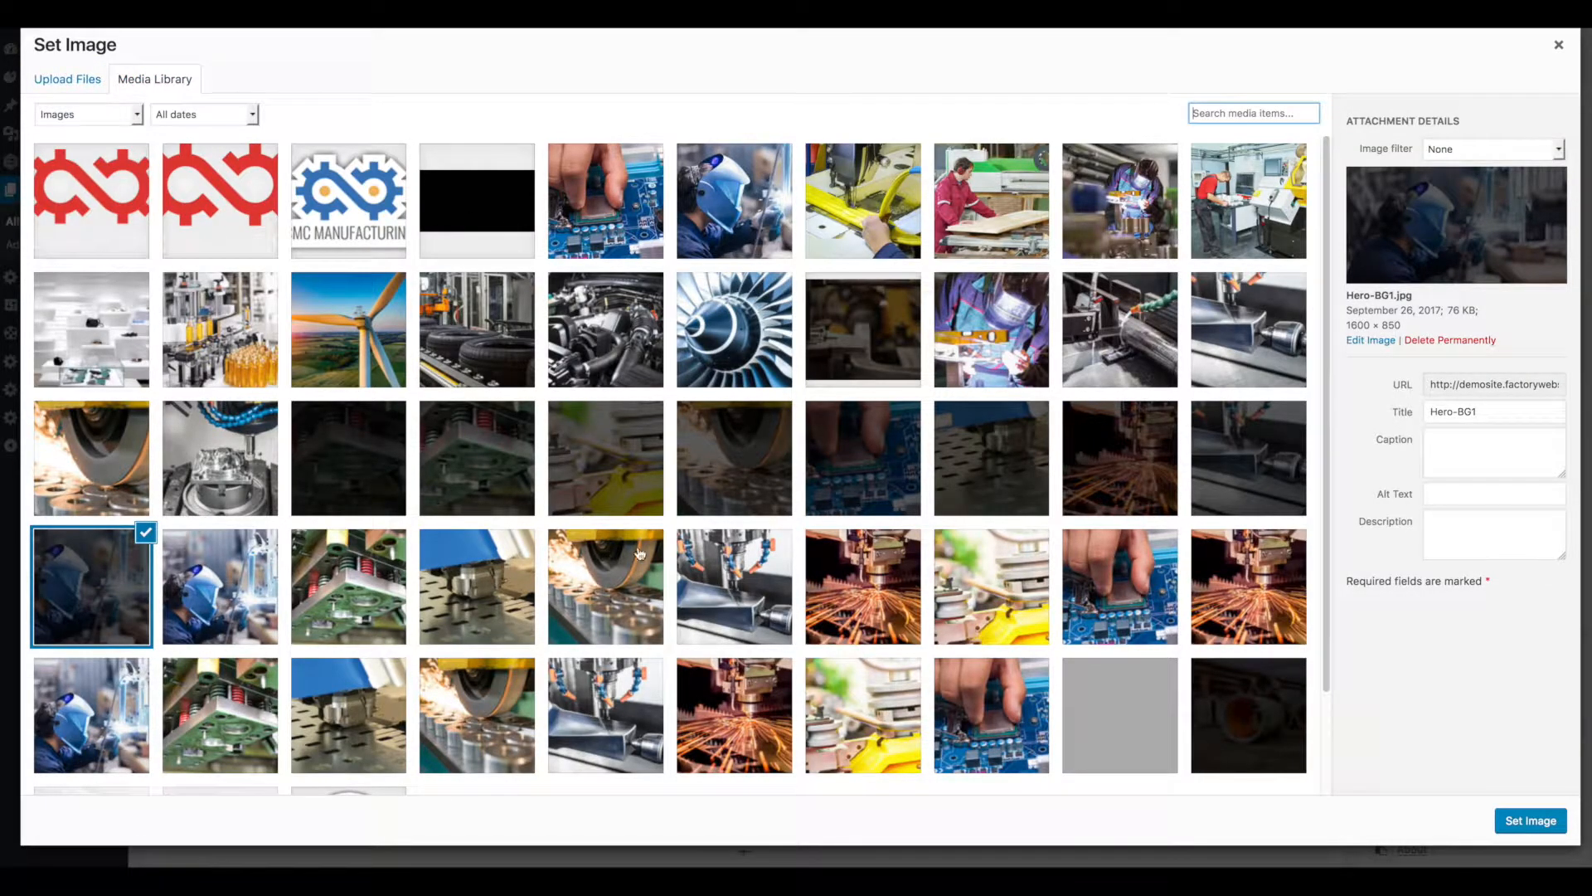
pyautogui.click(634, 470)
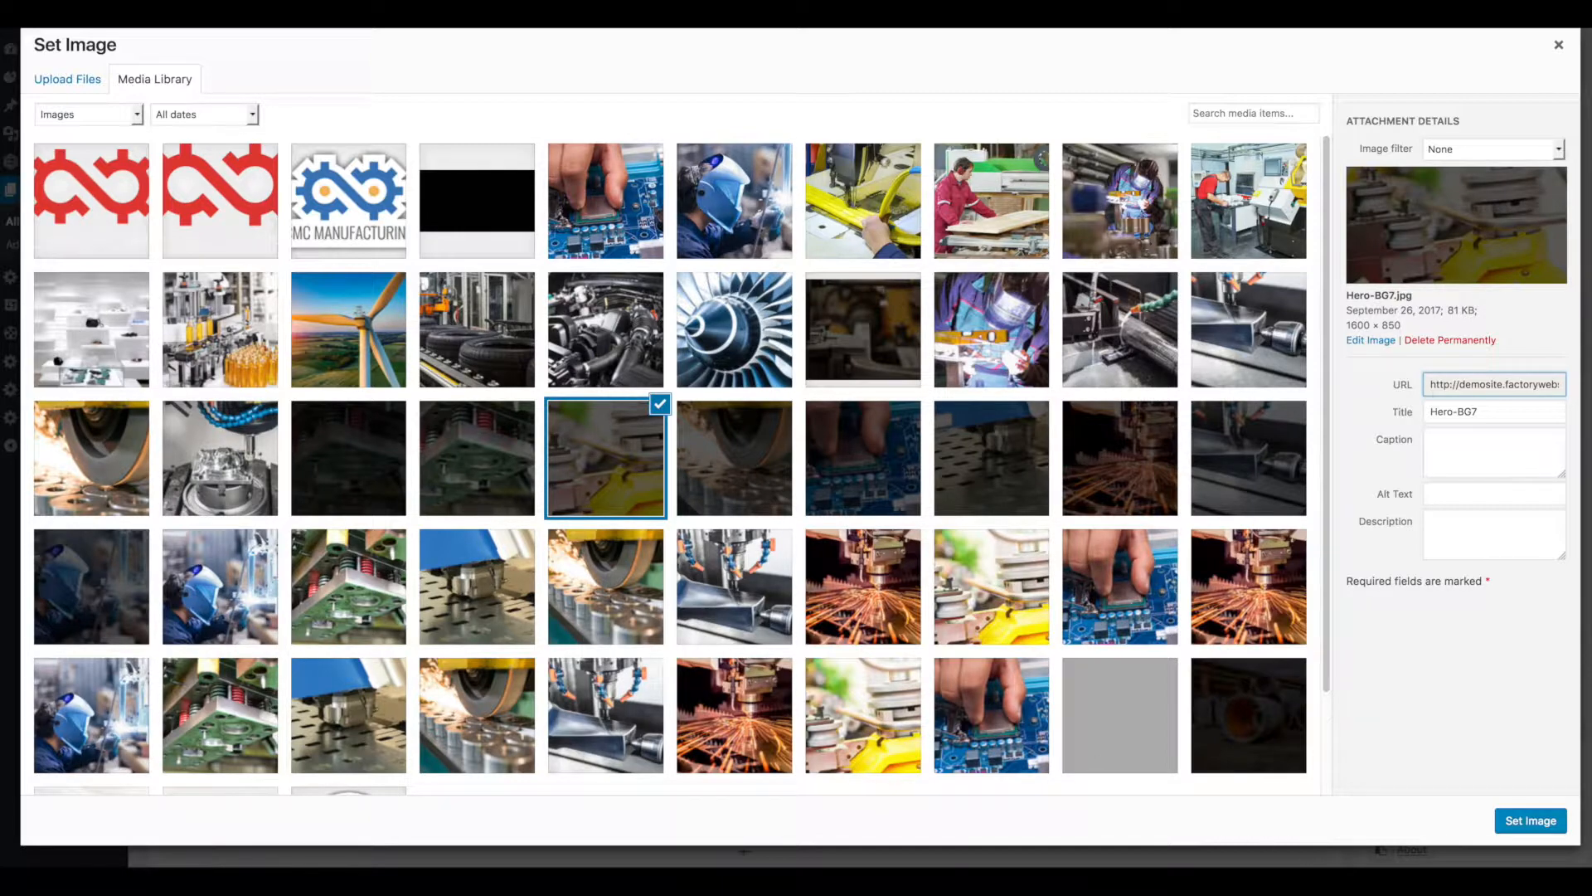
pyautogui.click(1531, 820)
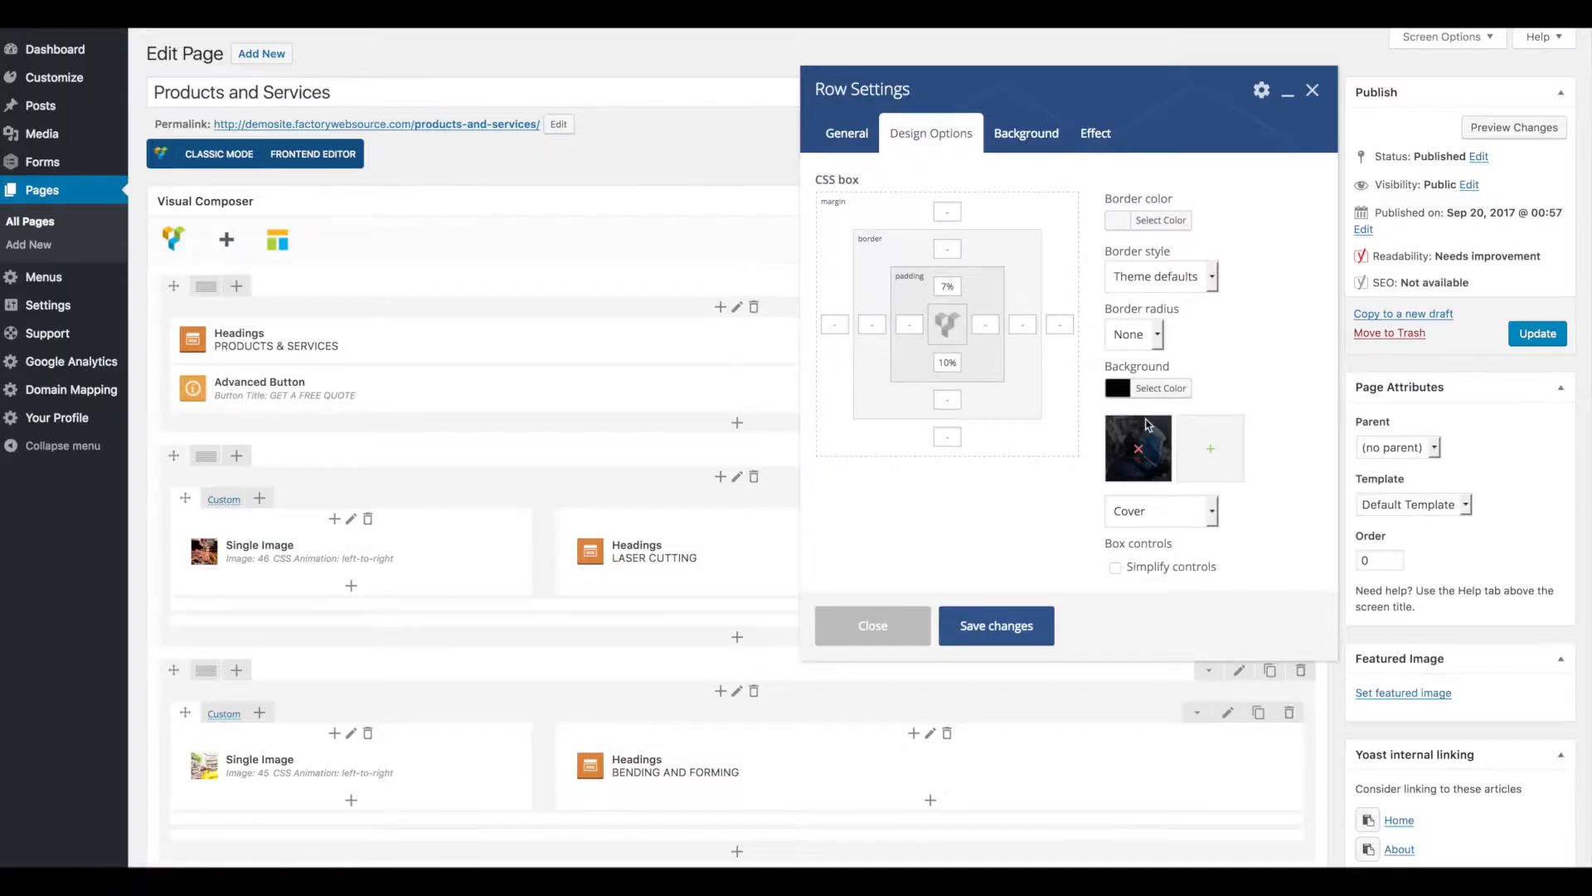
pyautogui.click(985, 635)
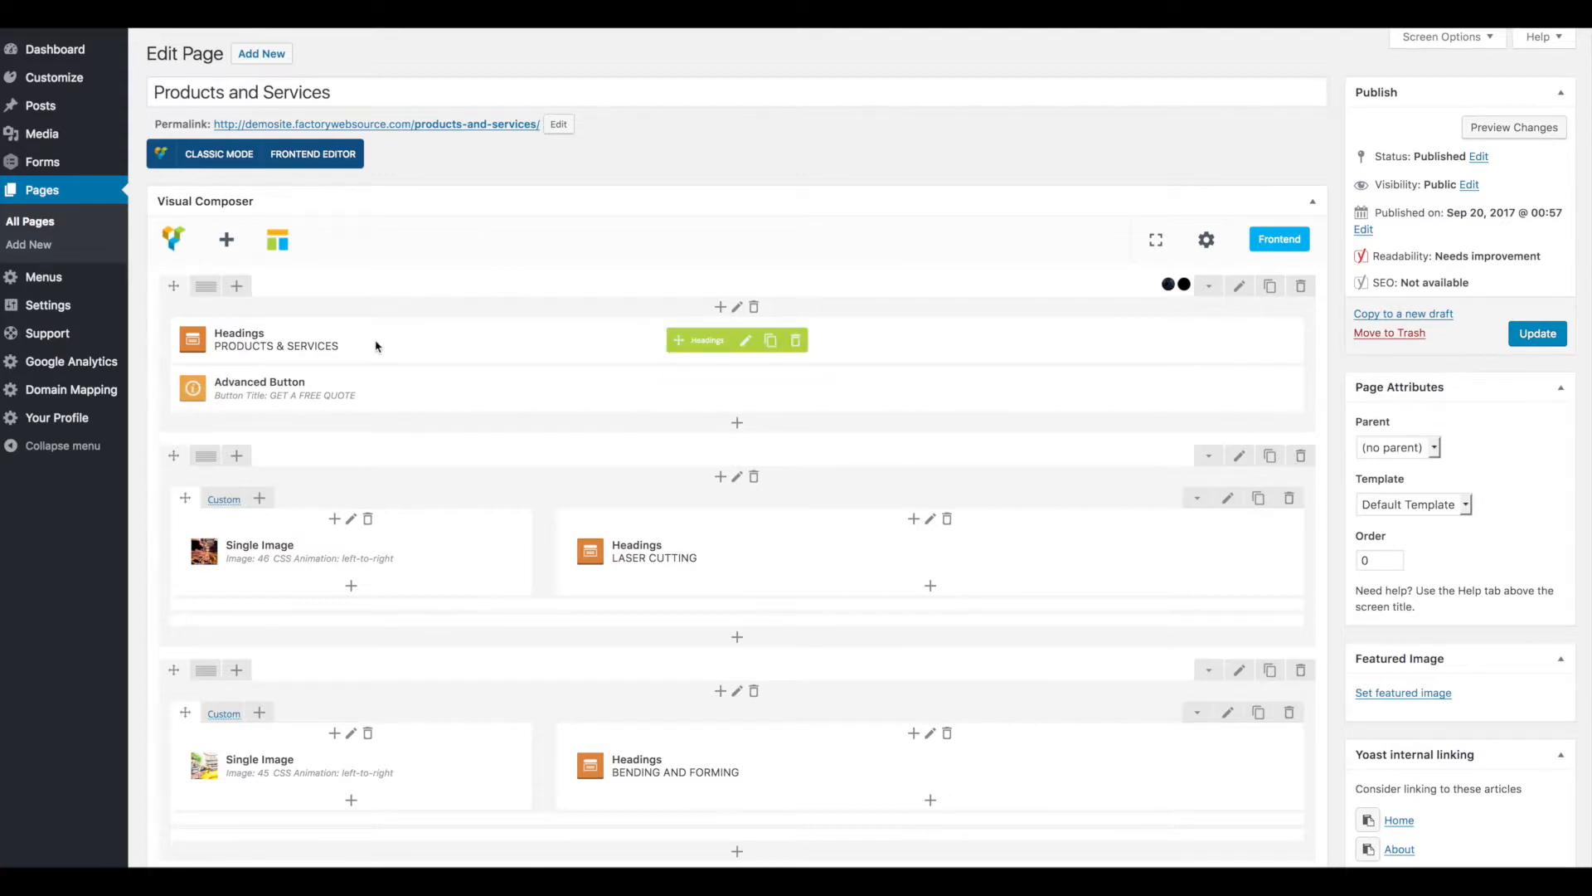
# - Examine the hero heading's title, subheading text and typography settings, and close them without saving
pyautogui.click(746, 344)
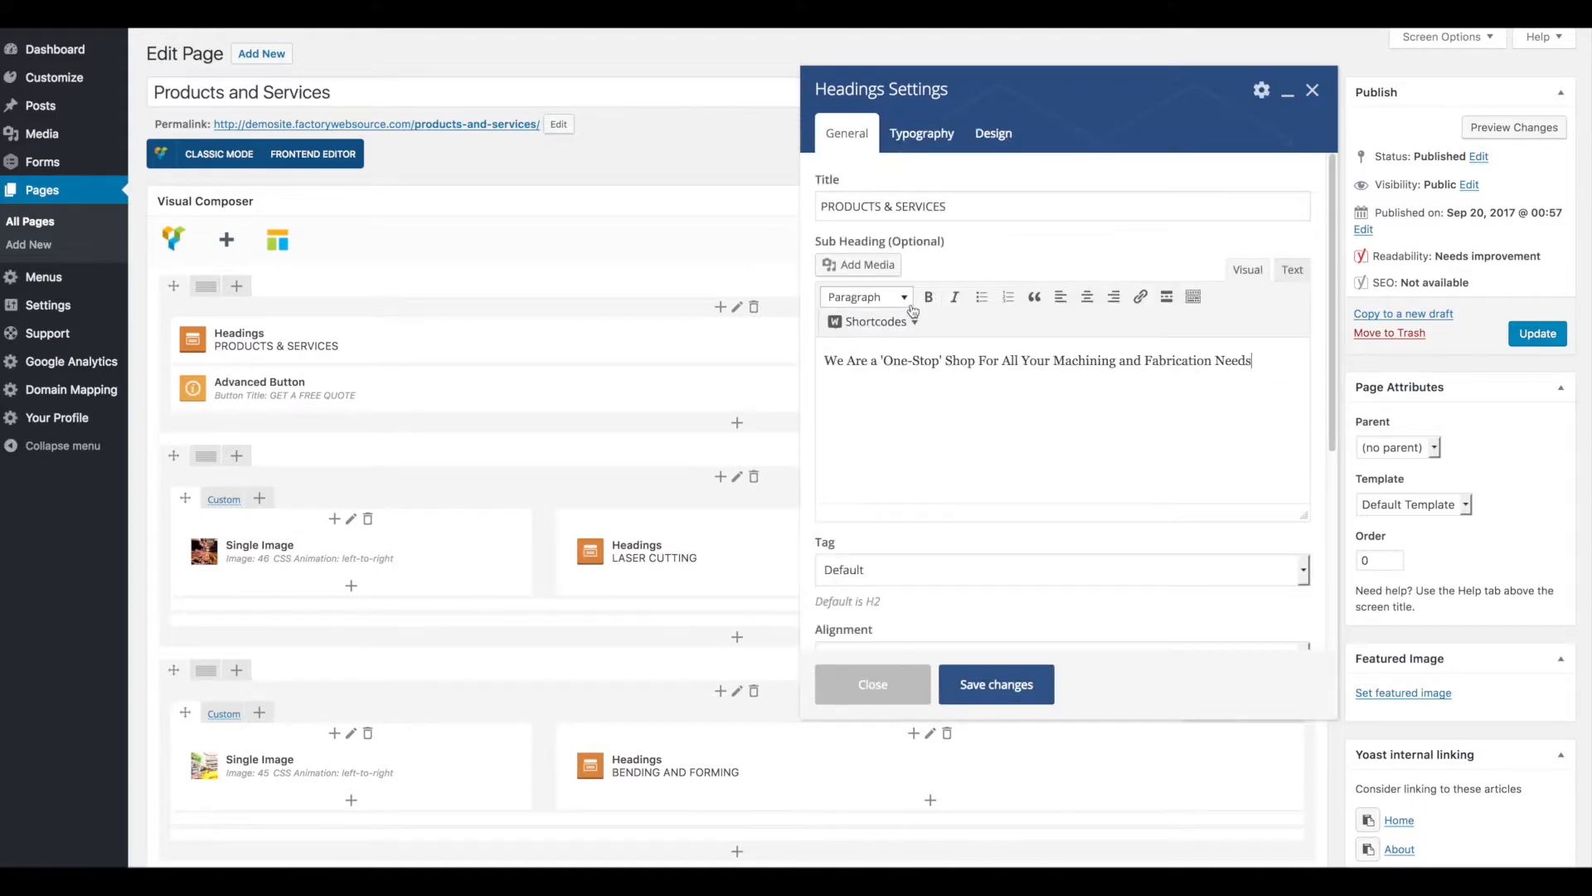
pyautogui.moveTo(959, 203); pyautogui.dragTo(764, 191)
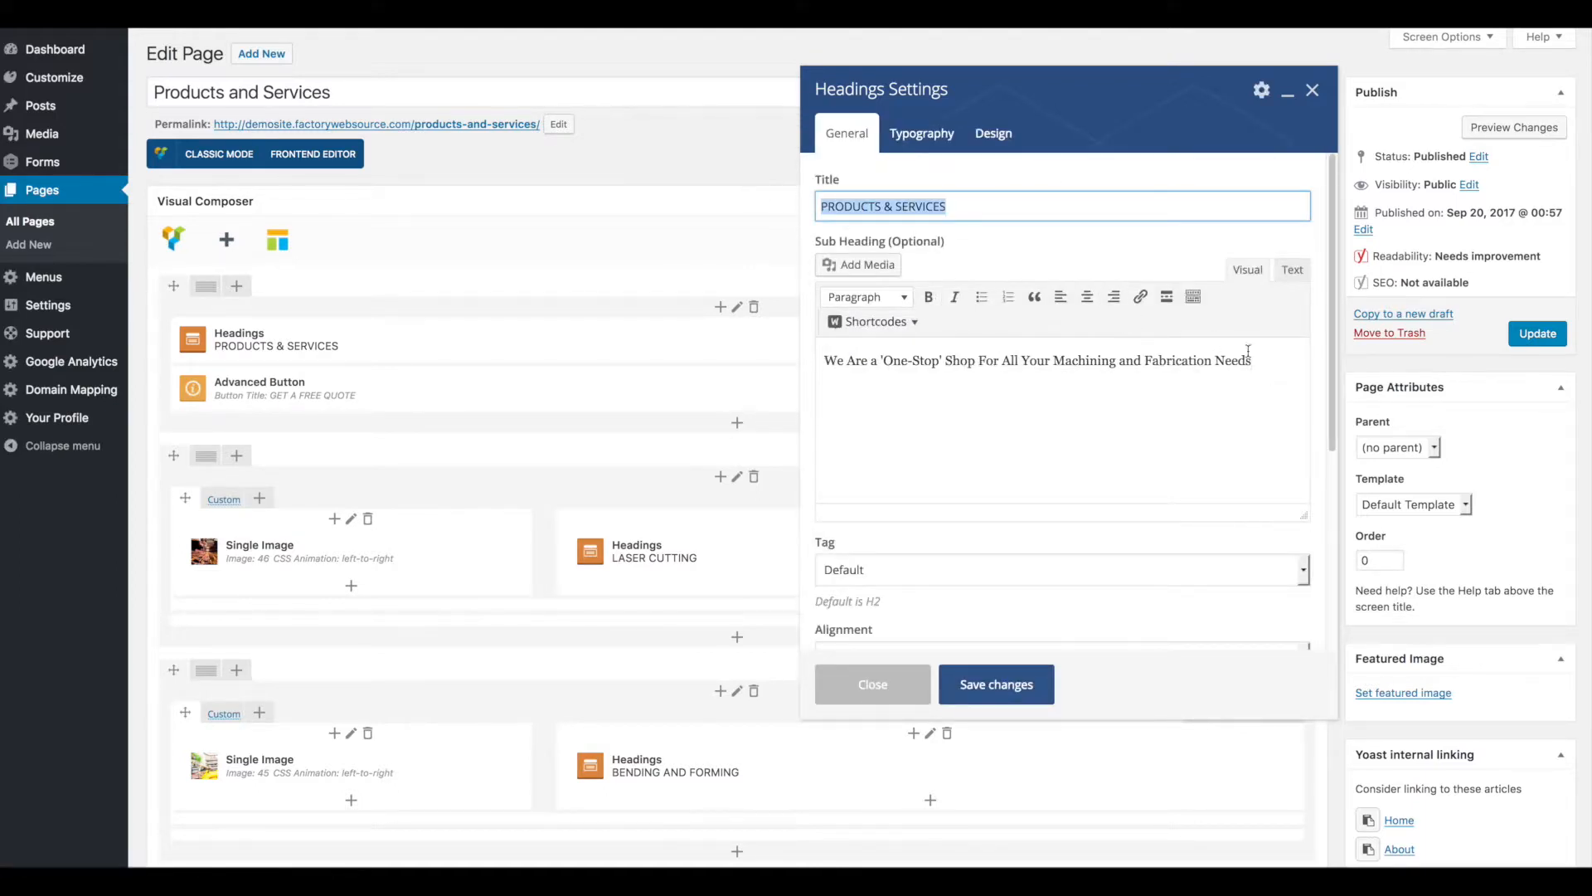
pyautogui.moveTo(1250, 358); pyautogui.dragTo(821, 358)
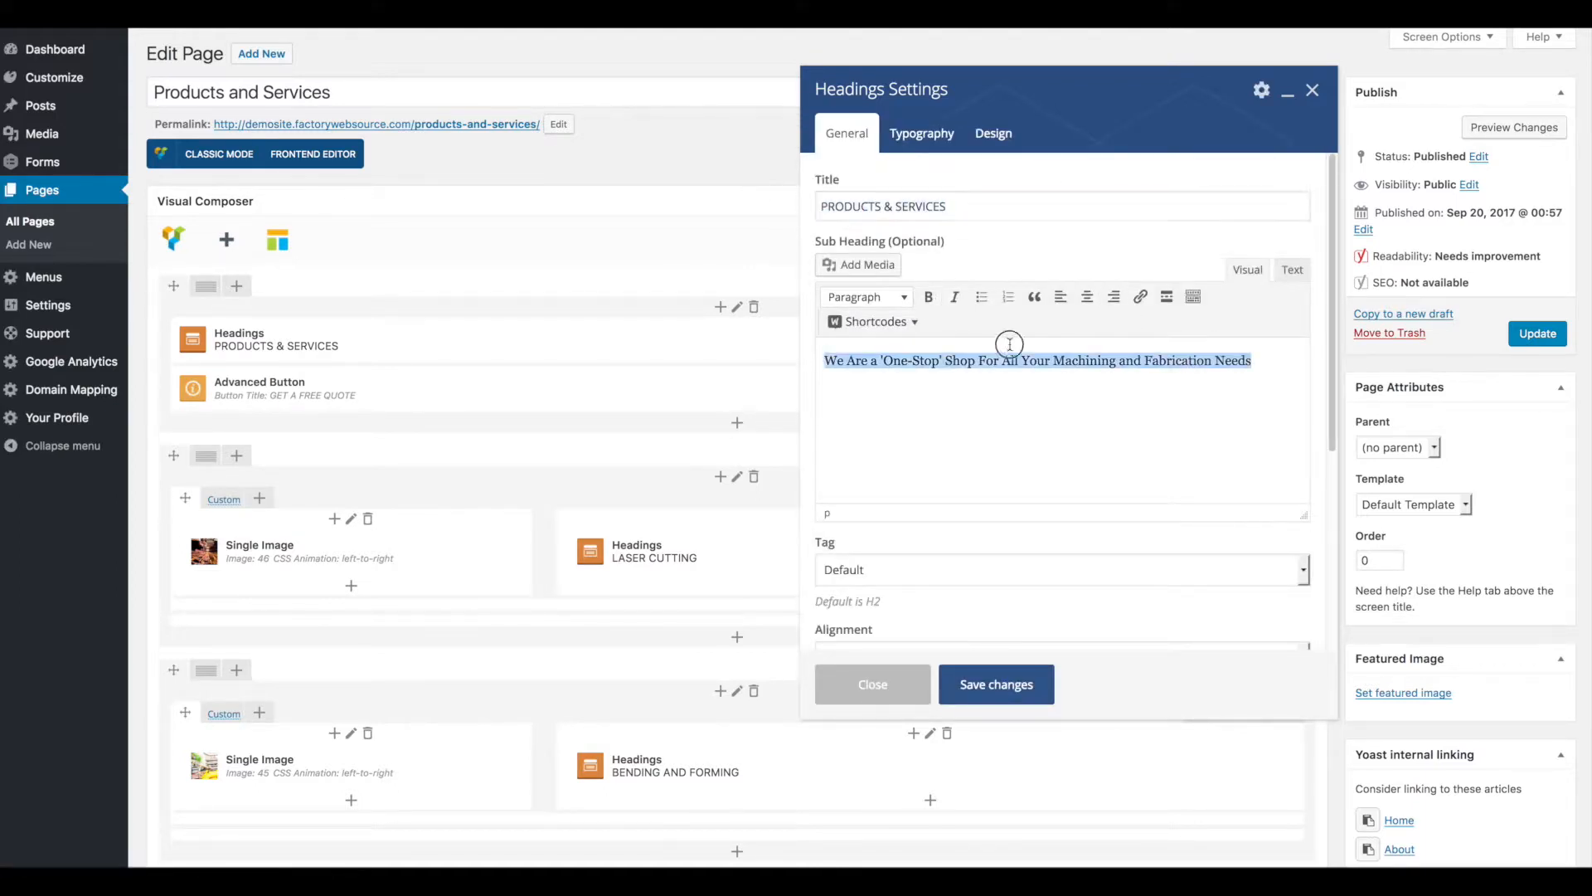
pyautogui.click(903, 137)
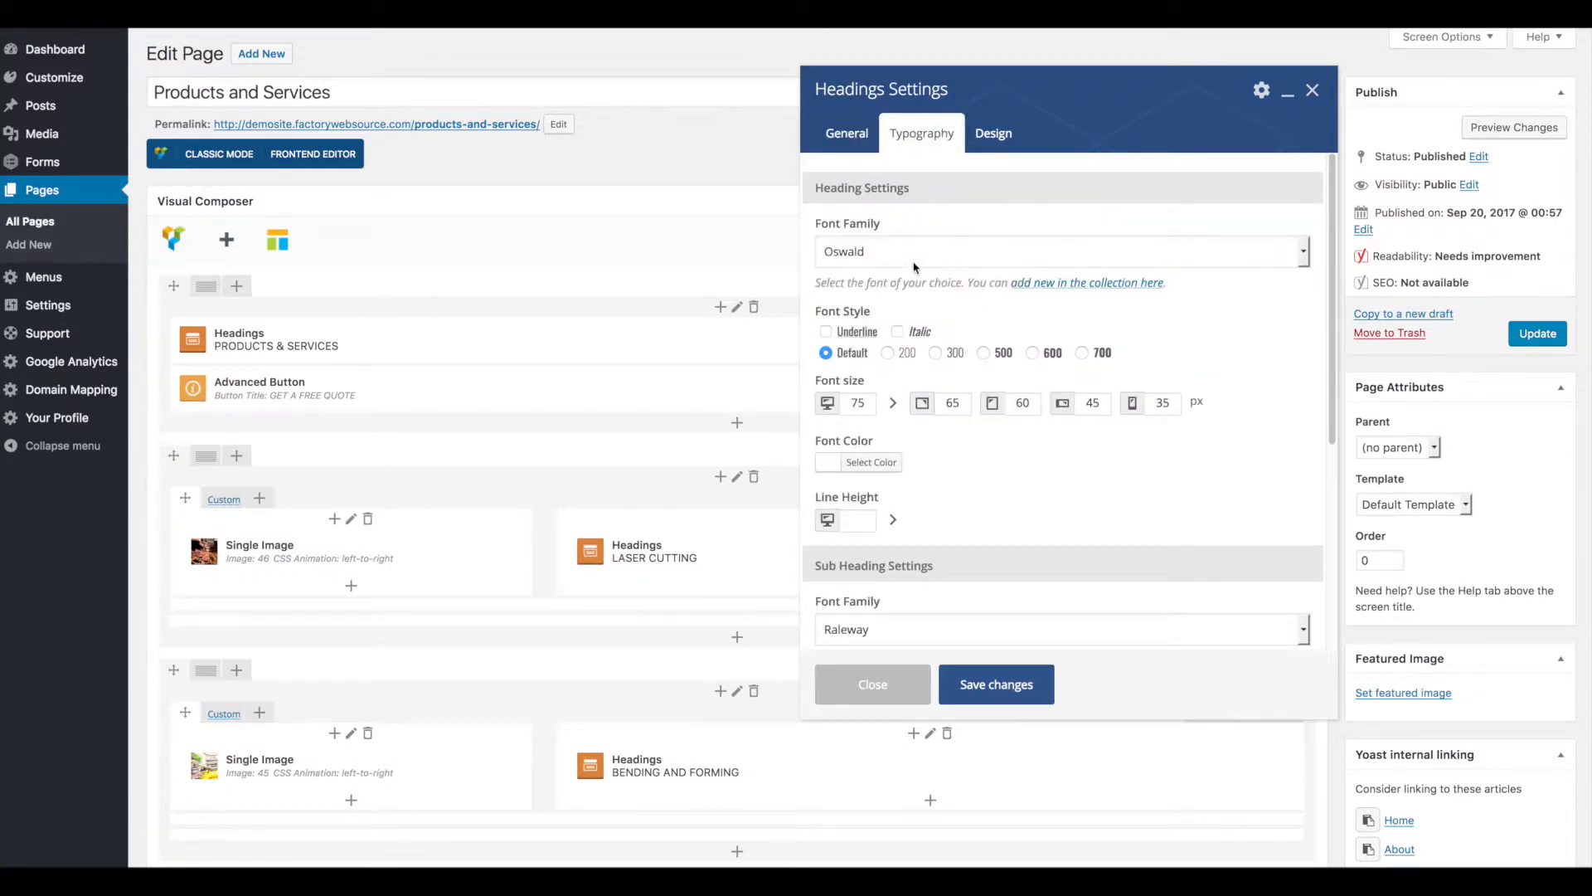
pyautogui.scroll(-1, 896, 291)
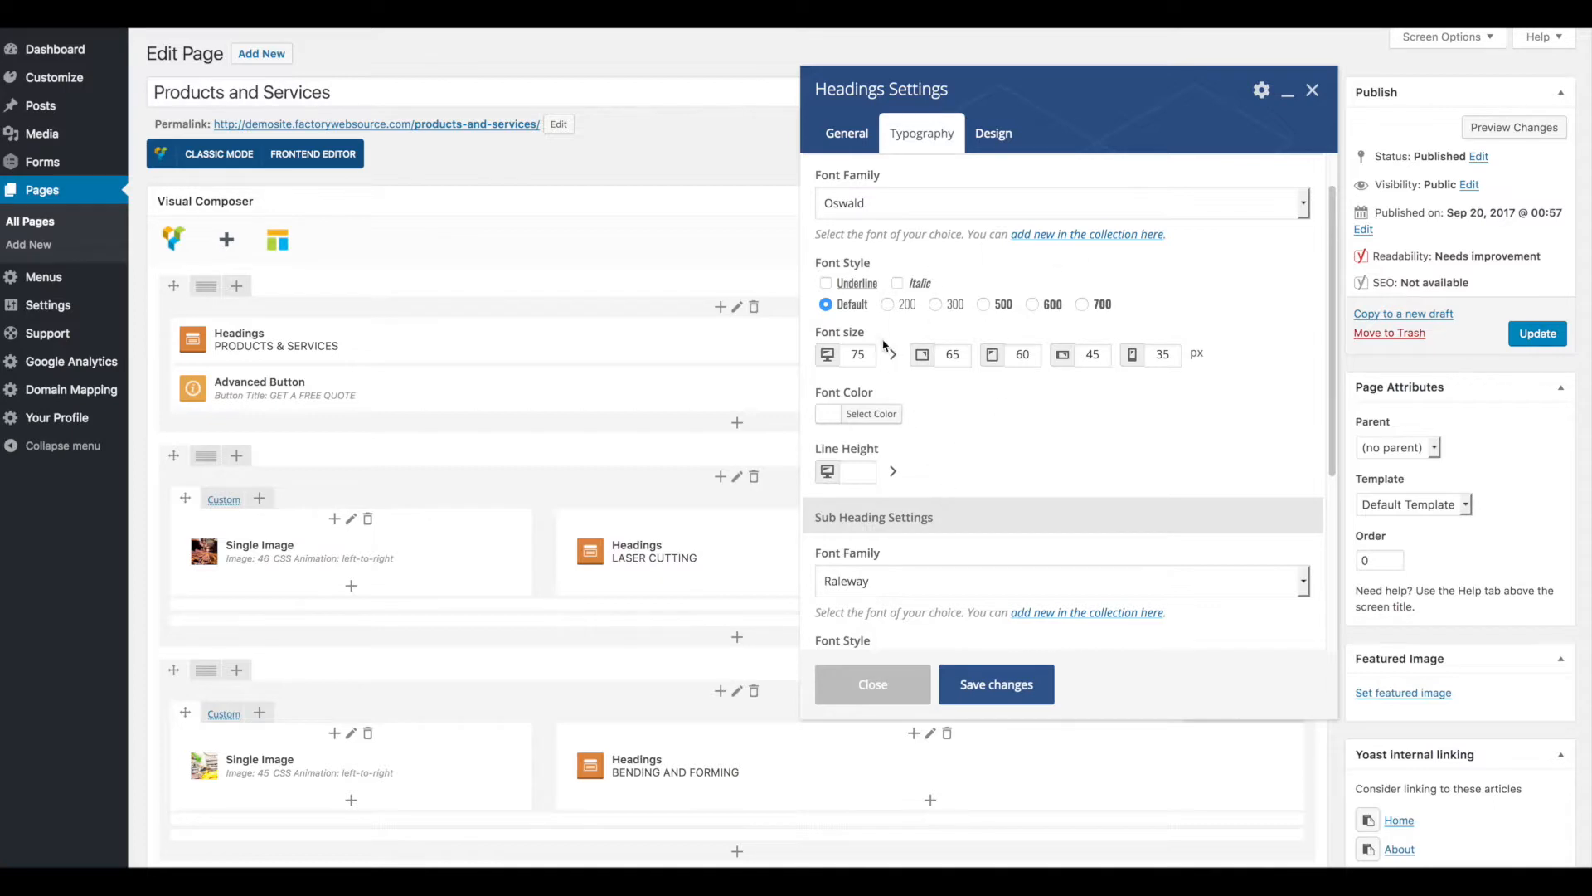
pyautogui.scroll(1, 885, 286)
pyautogui.scroll(-6, 959, 325)
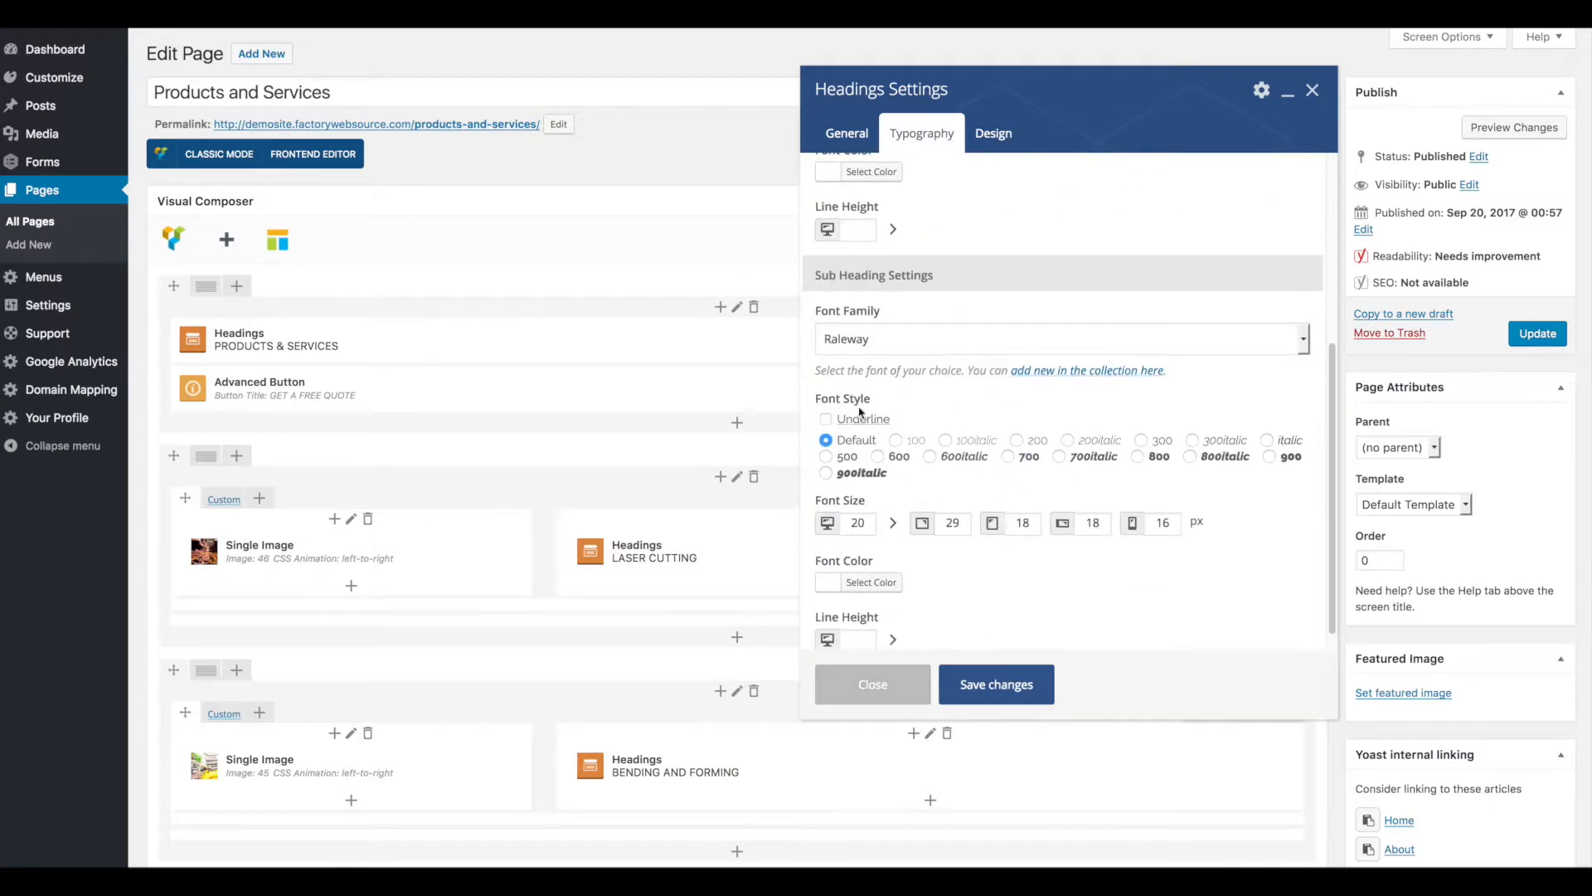
pyautogui.click(883, 694)
# - Examine the quote button's title, link, alignment, background, icon, styling, shadow and typography settings, and close them without saving
pyautogui.moveTo(279, 398)
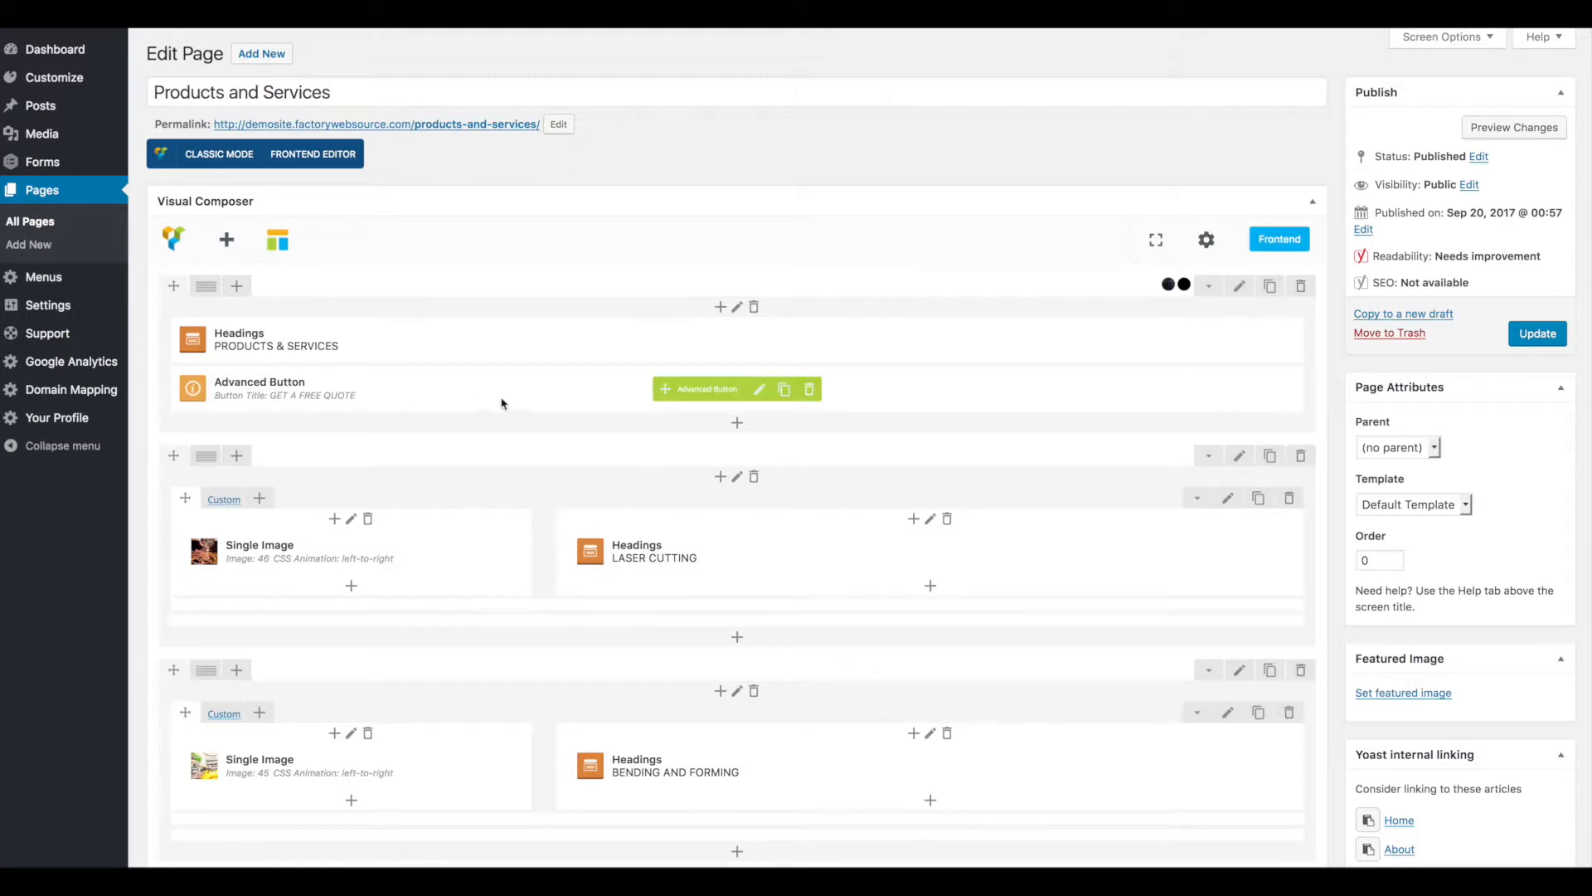
pyautogui.click(760, 390)
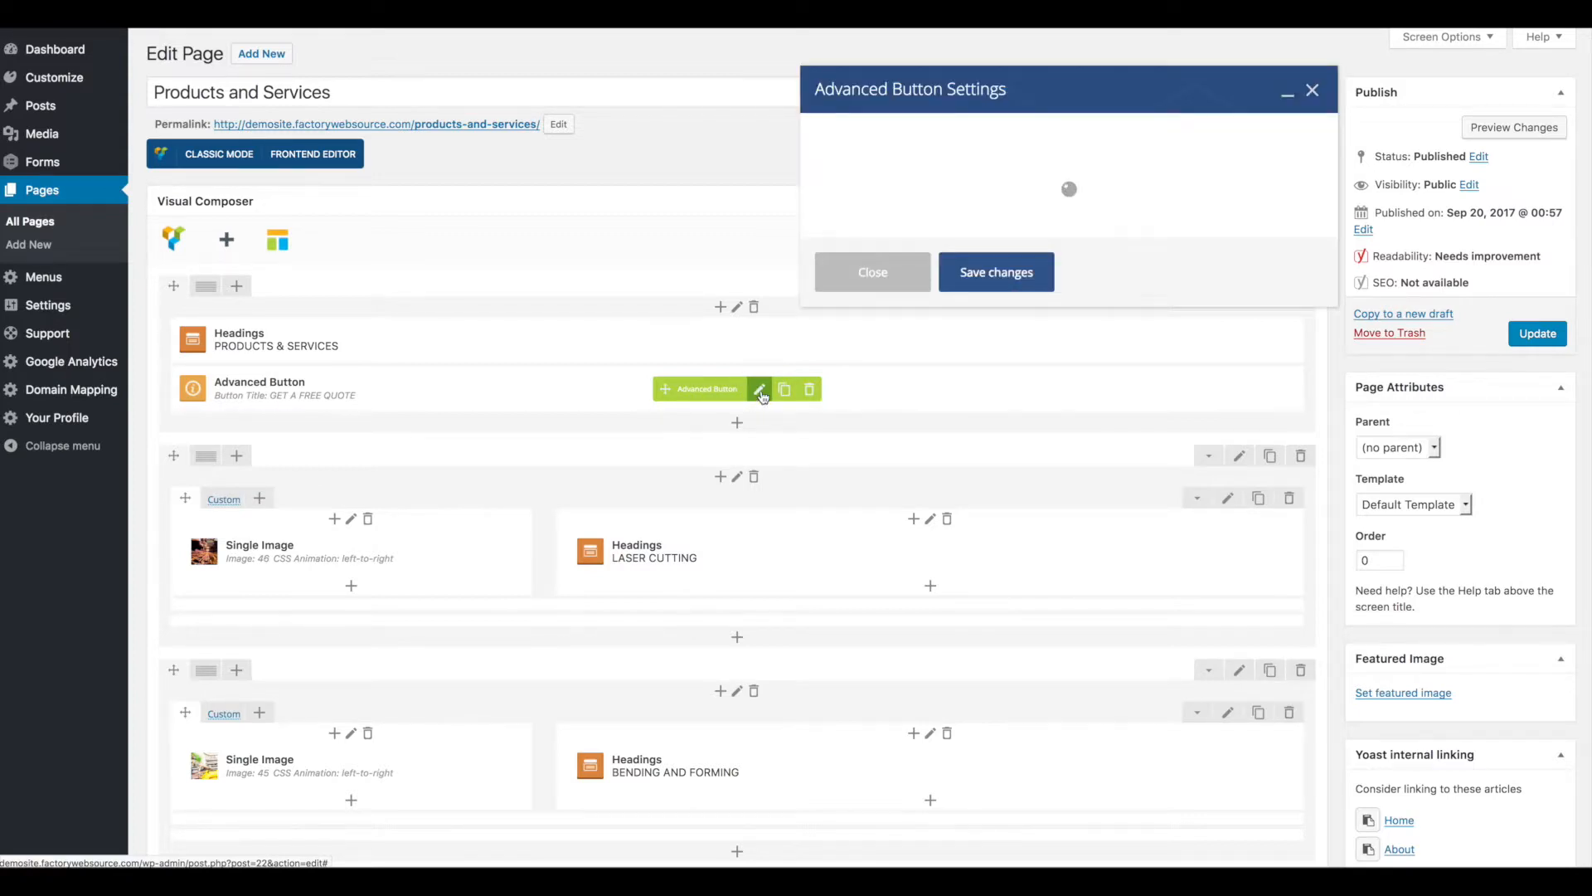
pyautogui.moveTo(952, 209); pyautogui.dragTo(794, 199)
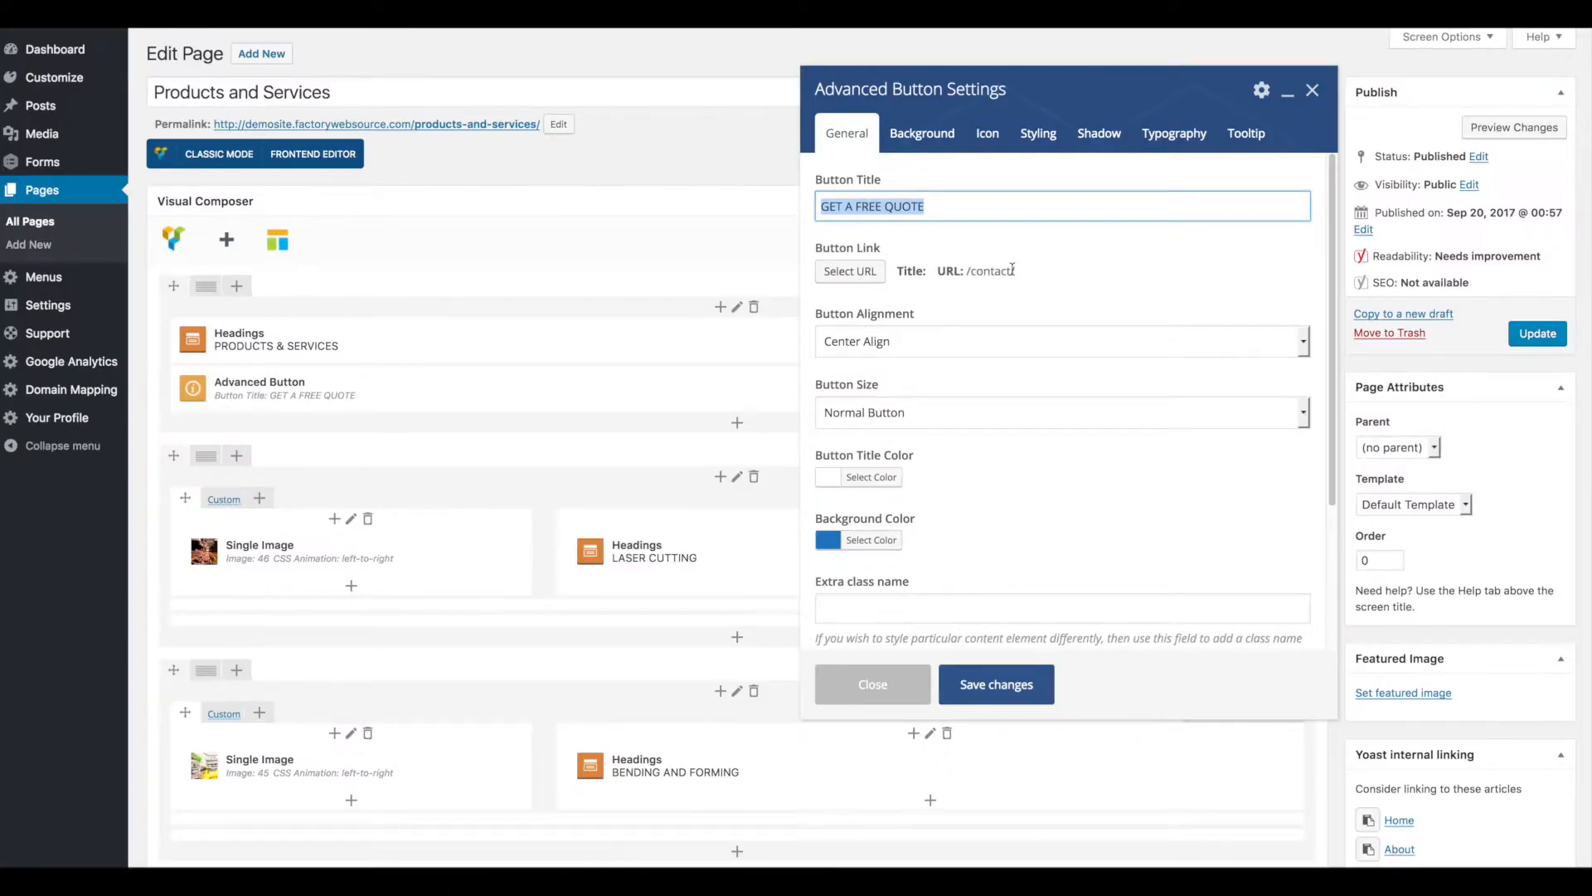
pyautogui.click(972, 349)
pyautogui.click(1050, 289)
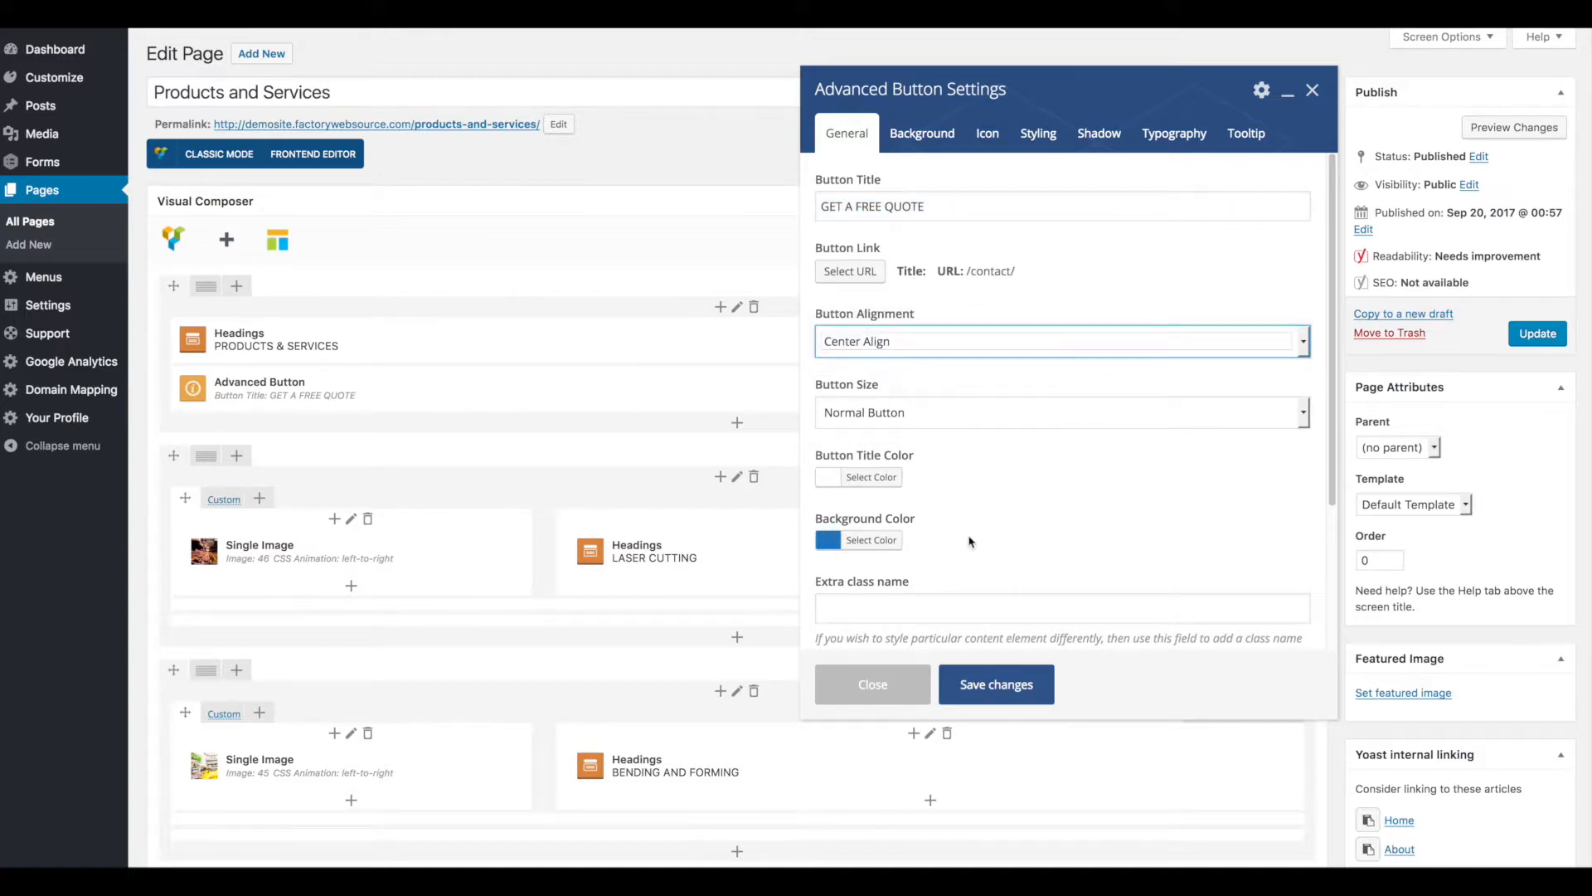
pyautogui.click(928, 134)
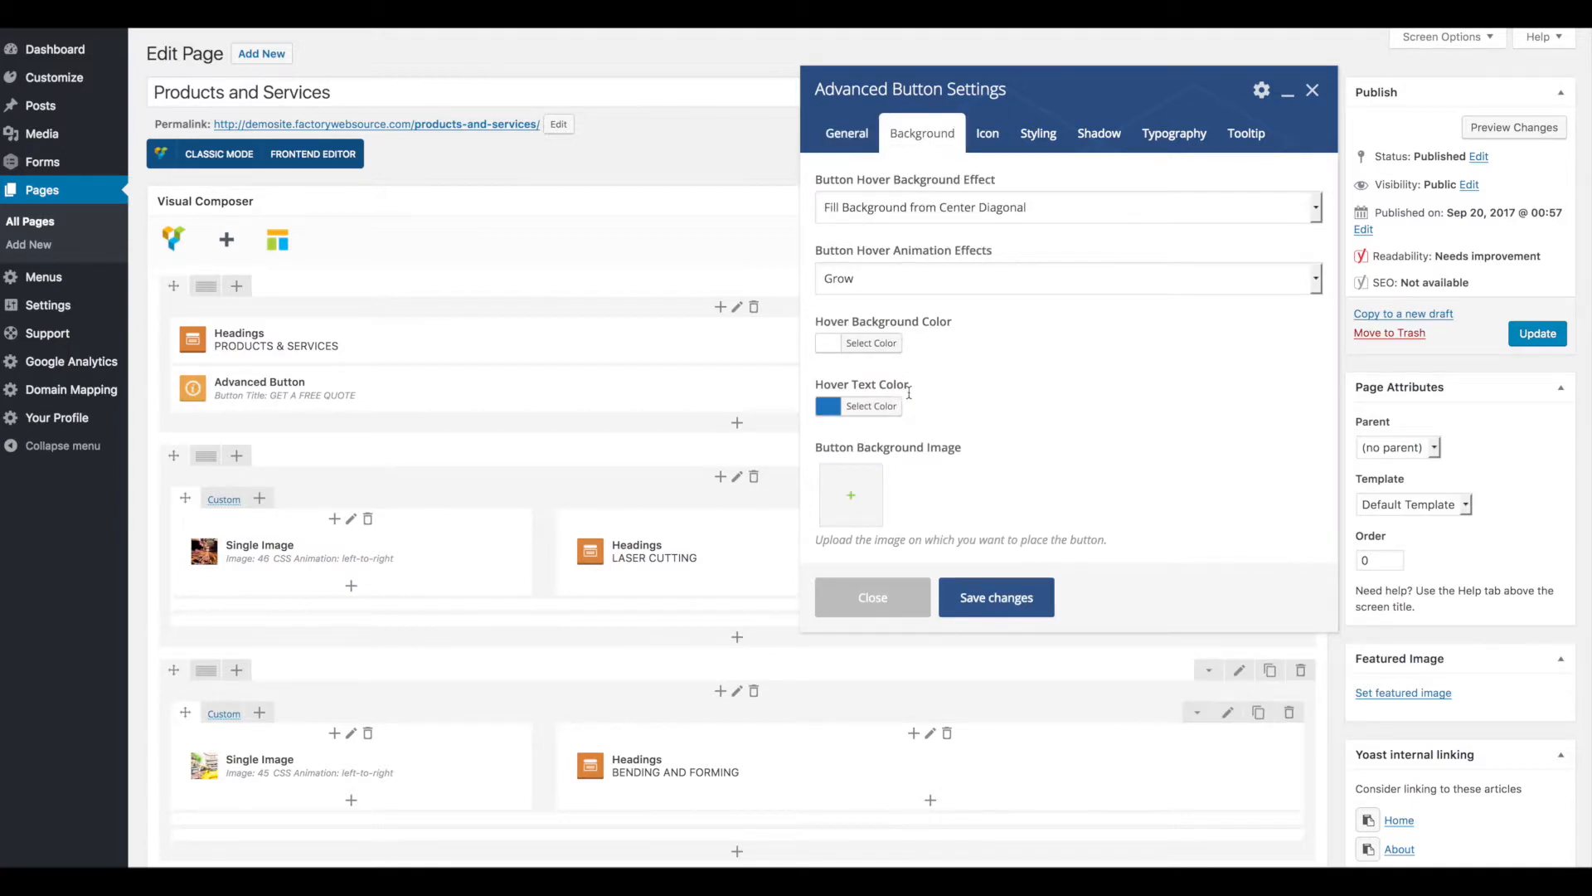
pyautogui.click(988, 135)
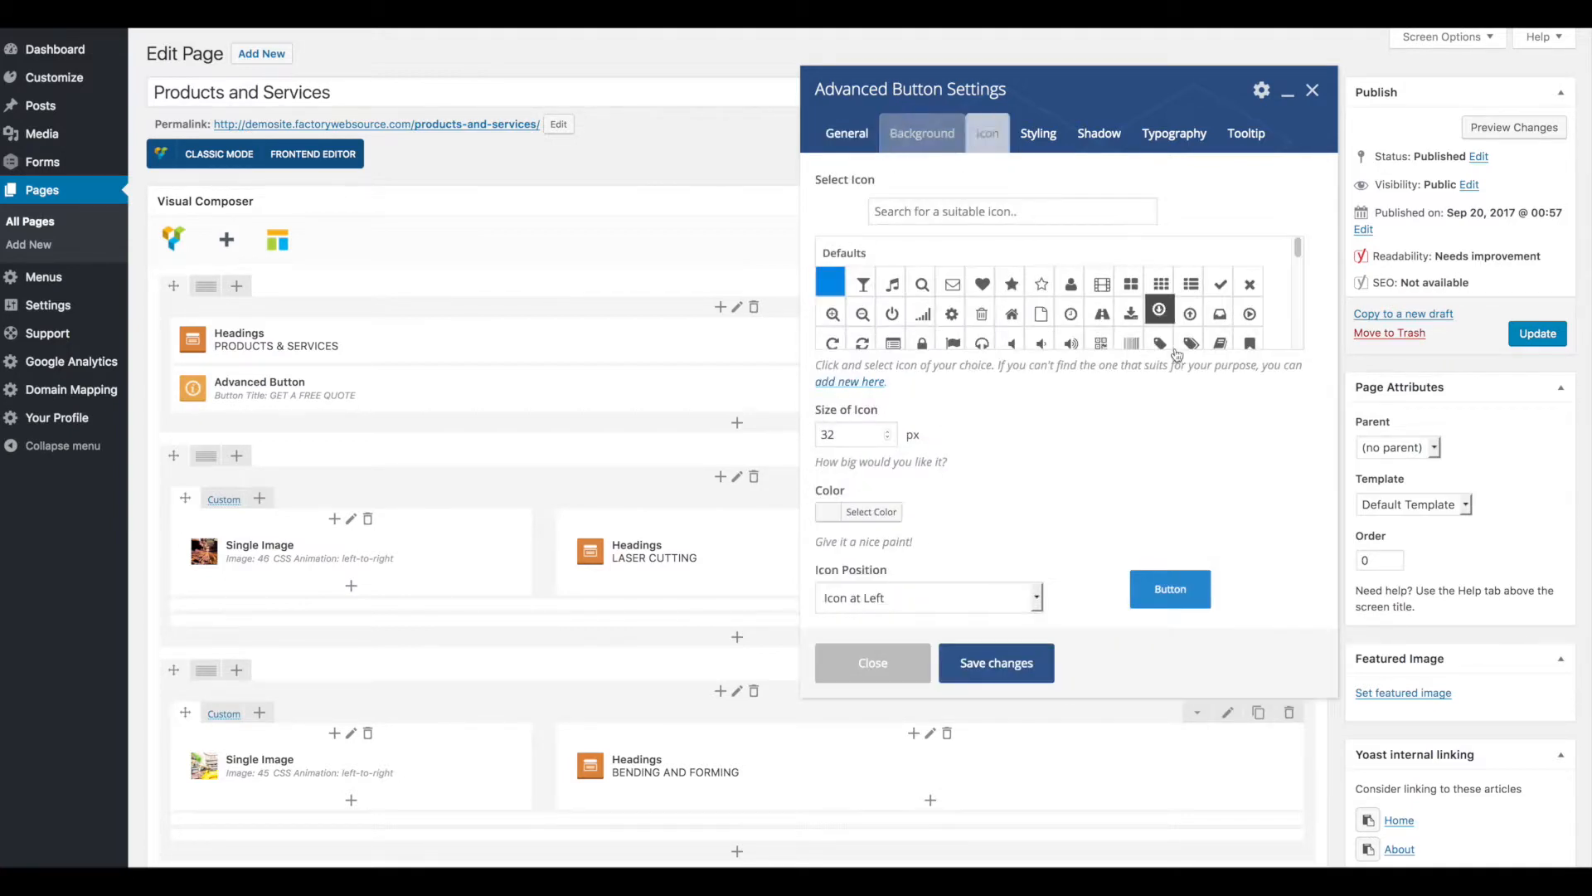
pyautogui.click(1042, 139)
pyautogui.click(1109, 143)
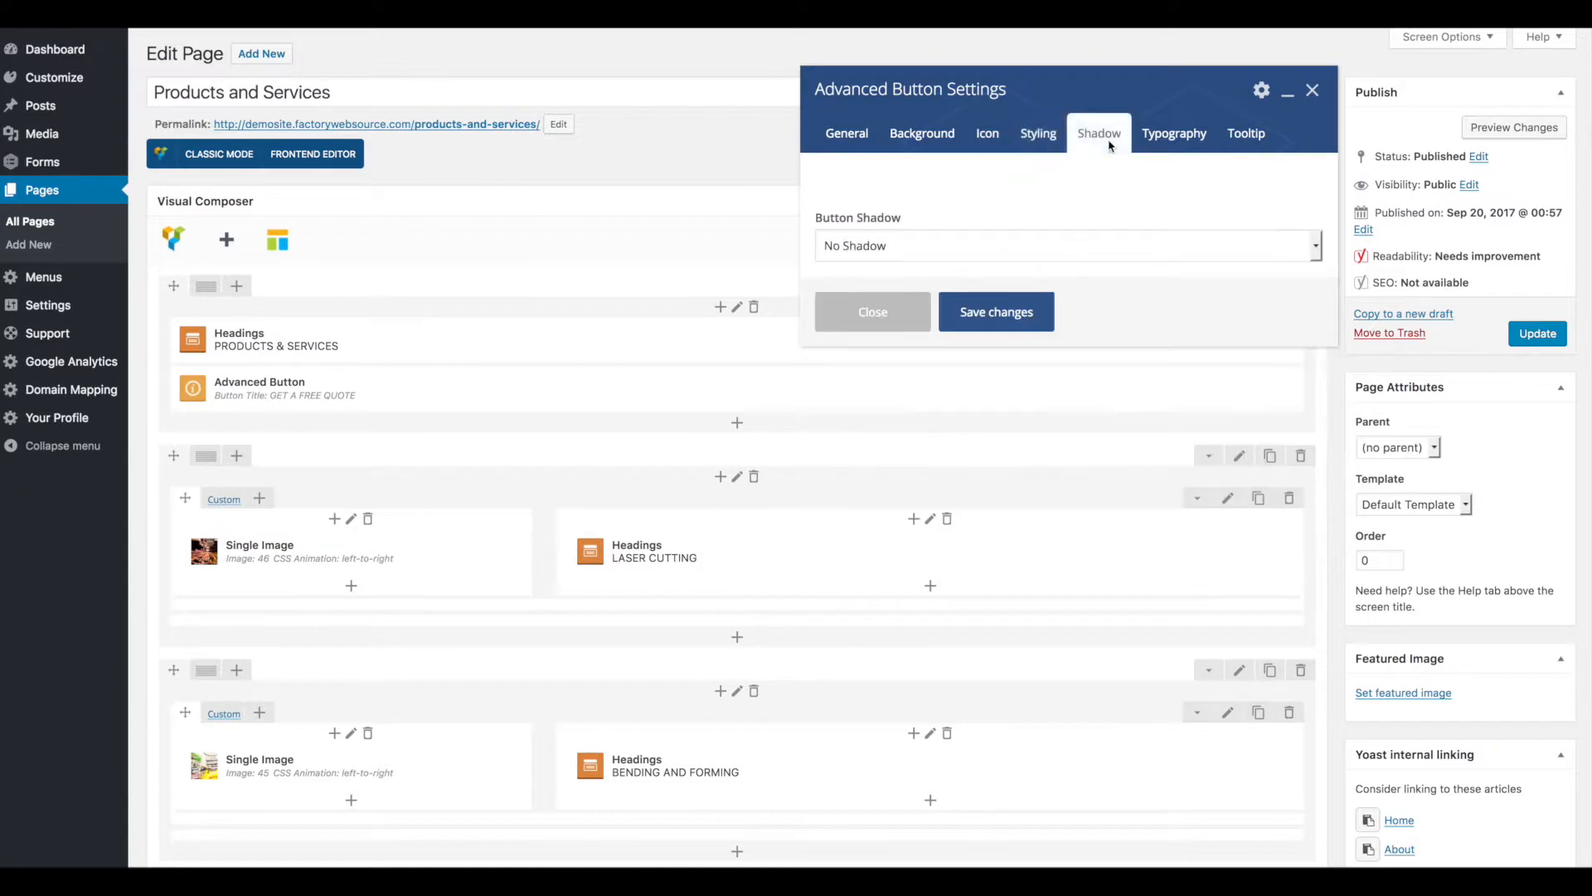
pyautogui.click(1191, 139)
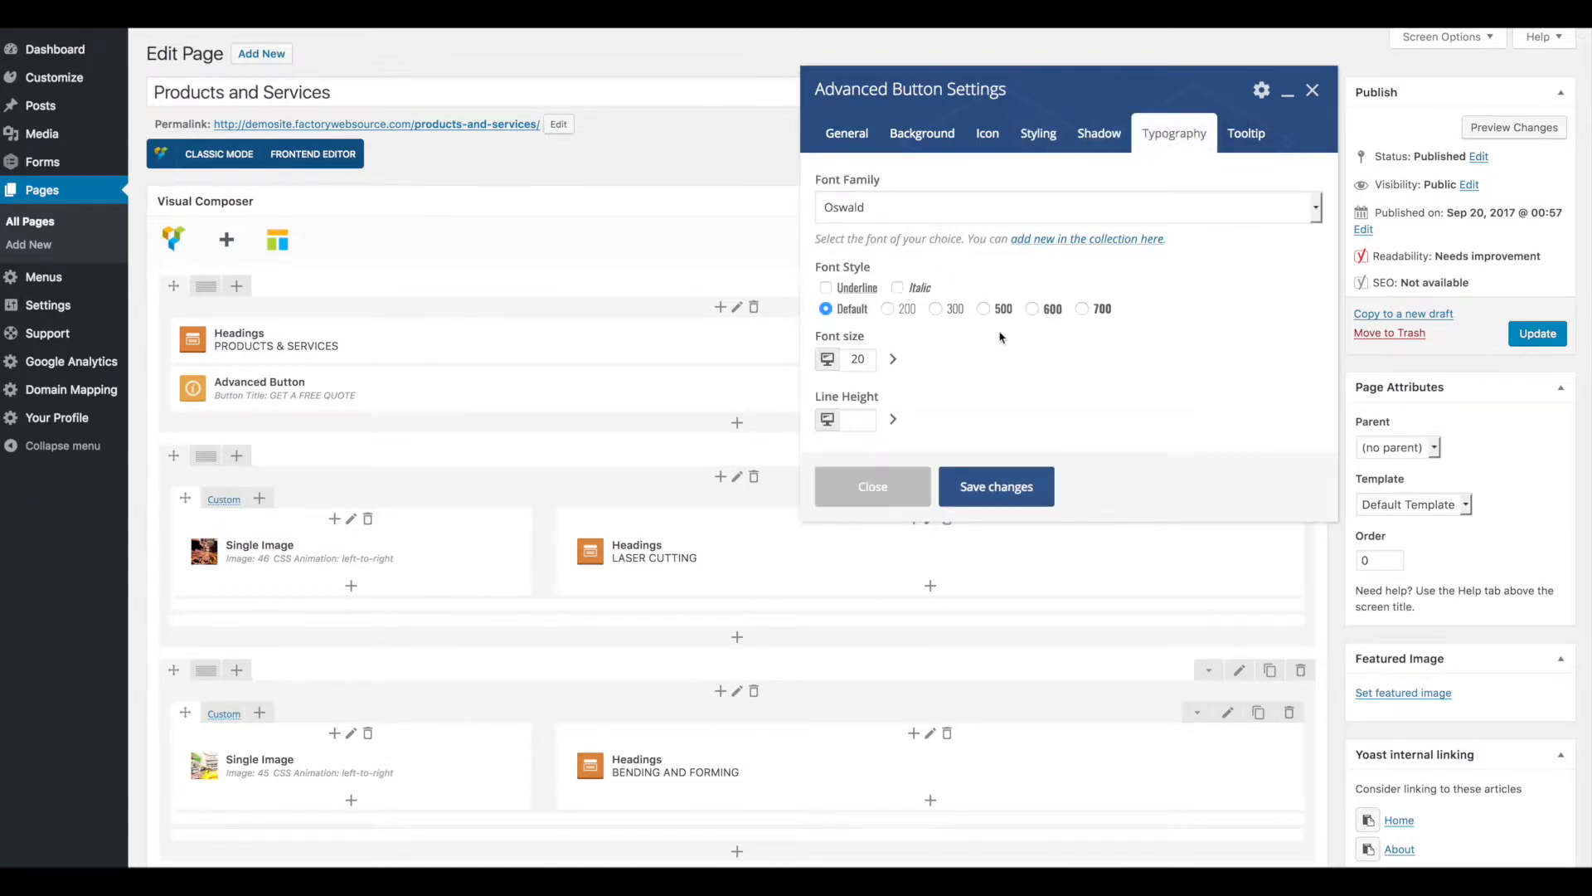
pyautogui.click(878, 490)
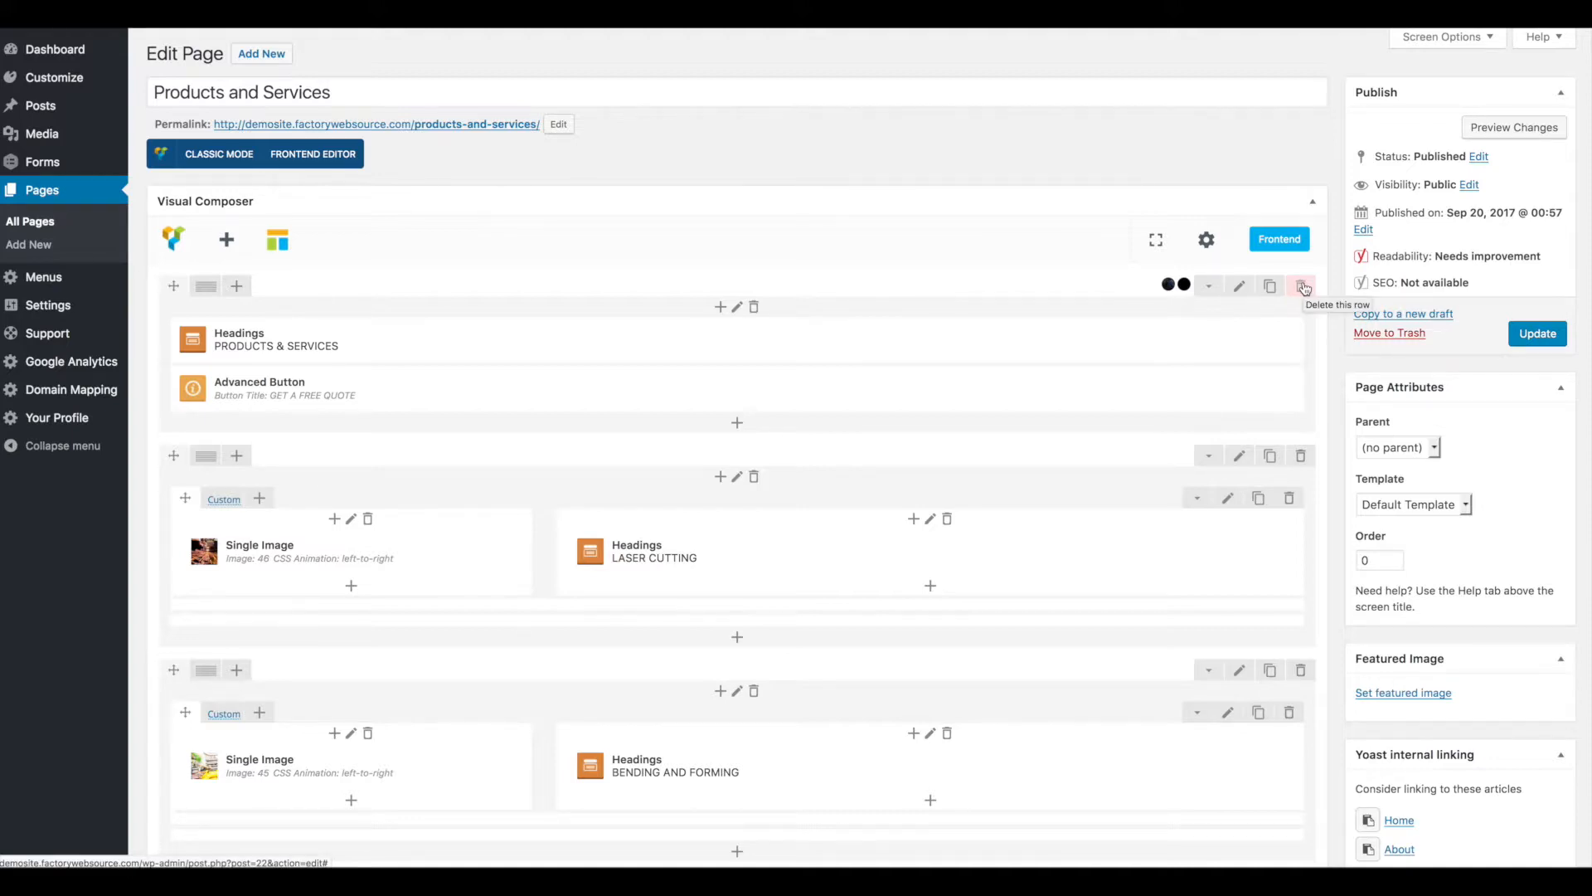
# - Set the Laser Cutting row's background colour to black in its design options, save the row and update the page
pyautogui.scroll(-5, 1000, 372)
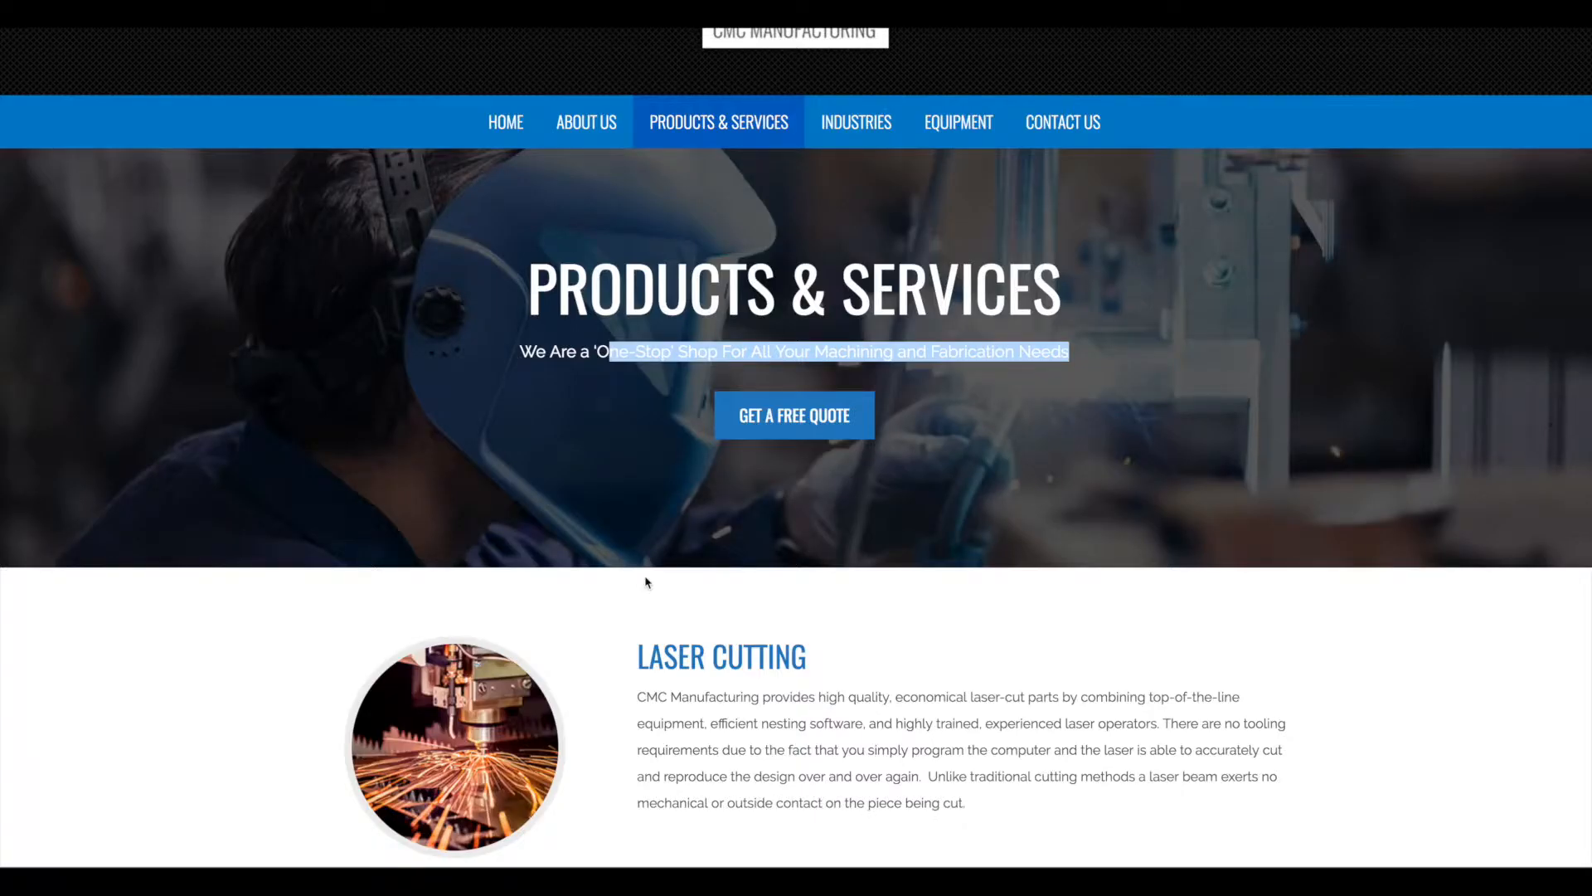
pyautogui.scroll(-5, 648, 583)
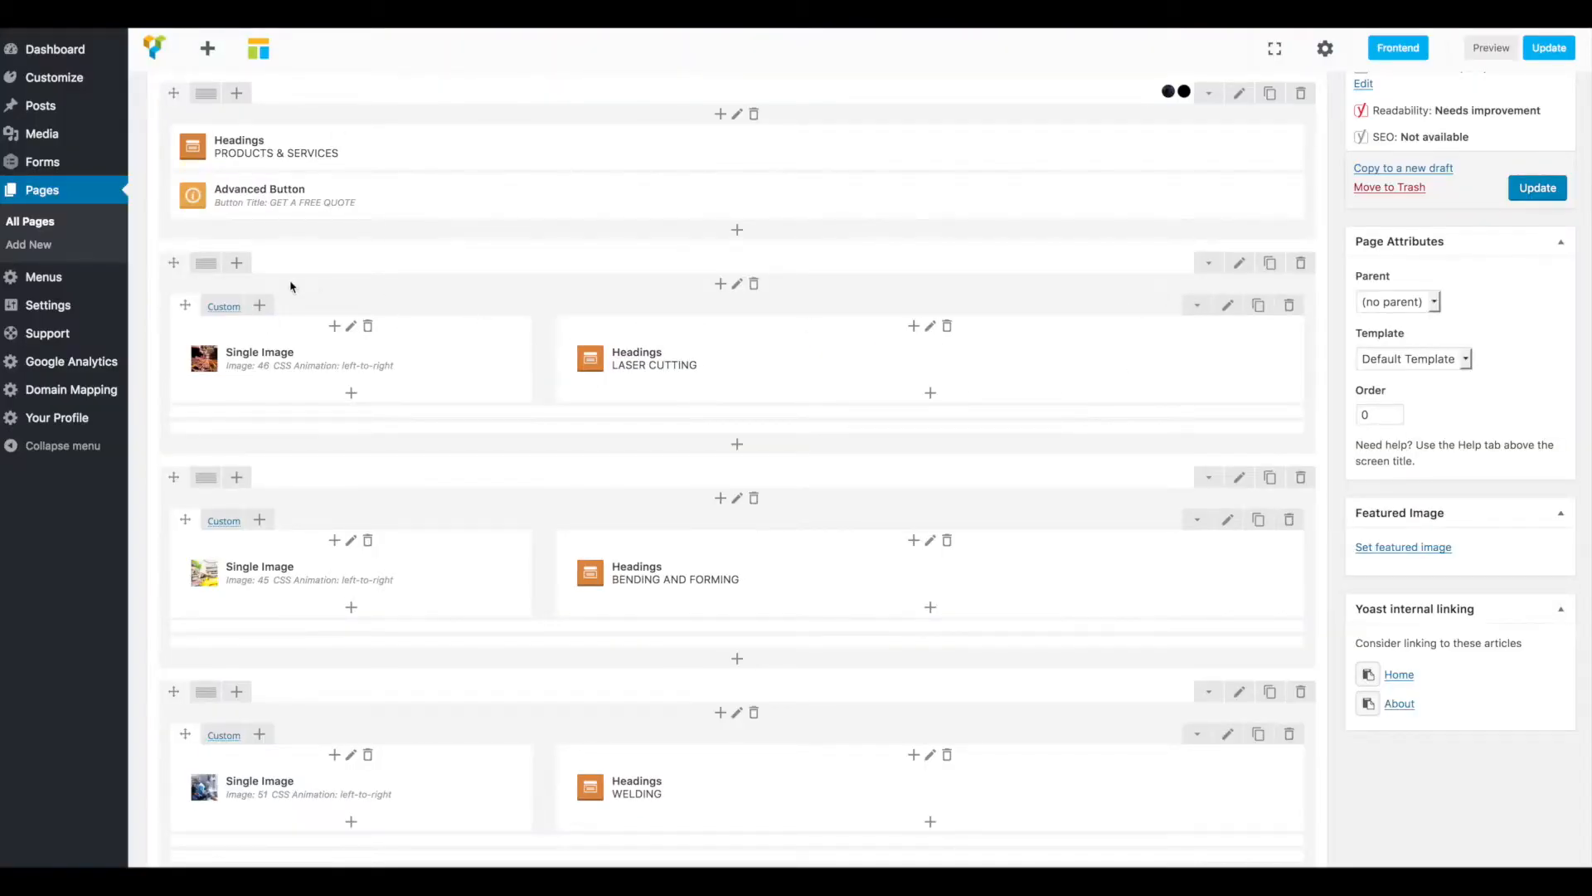
pyautogui.click(1240, 265)
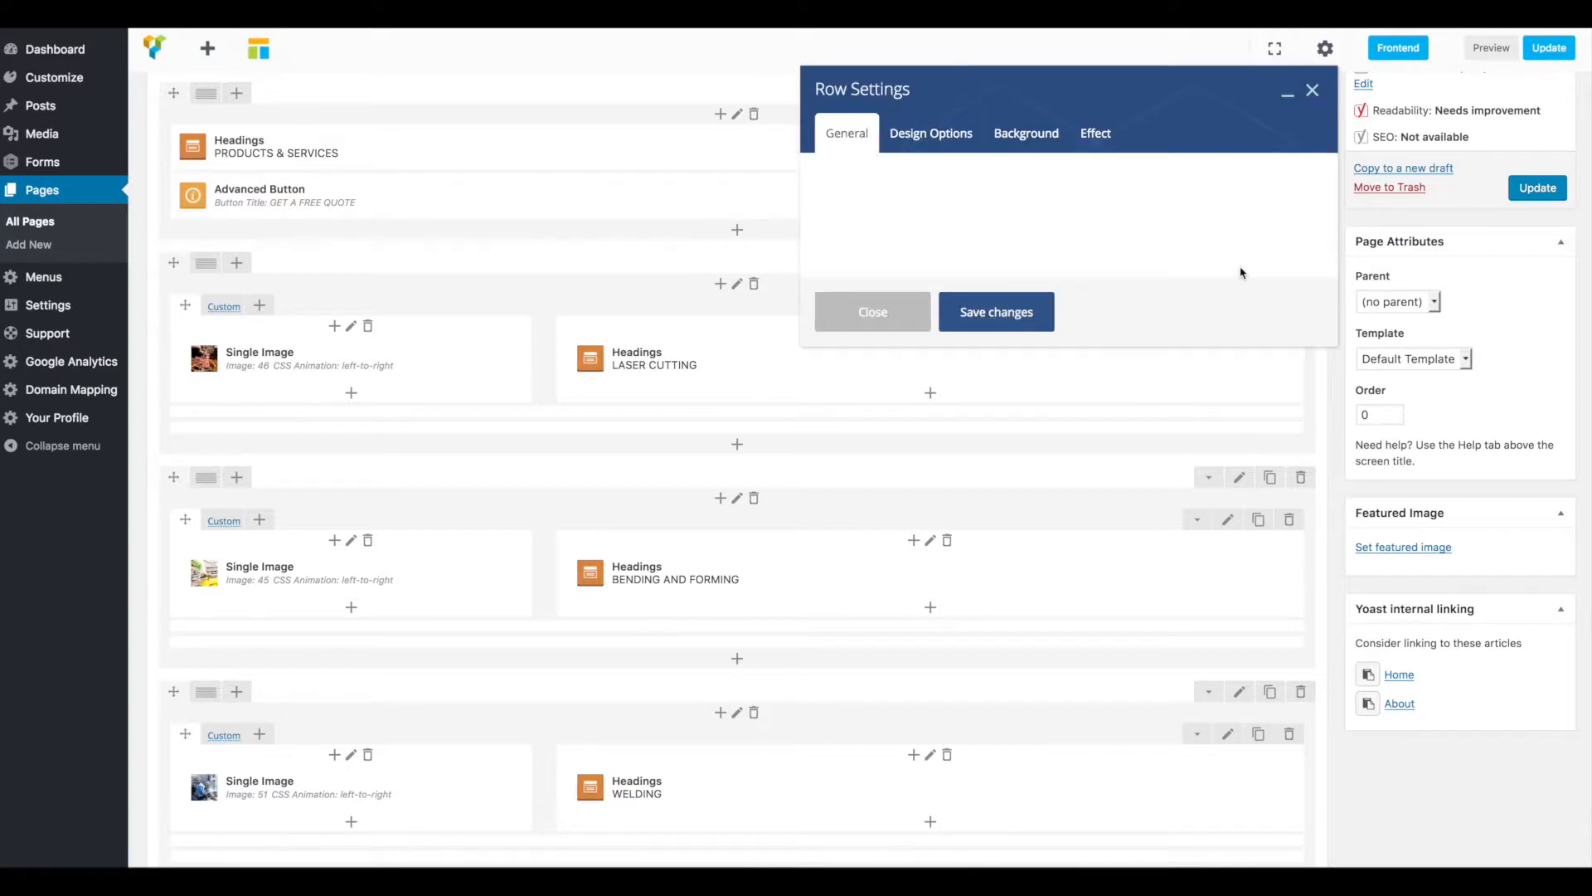
pyautogui.click(956, 147)
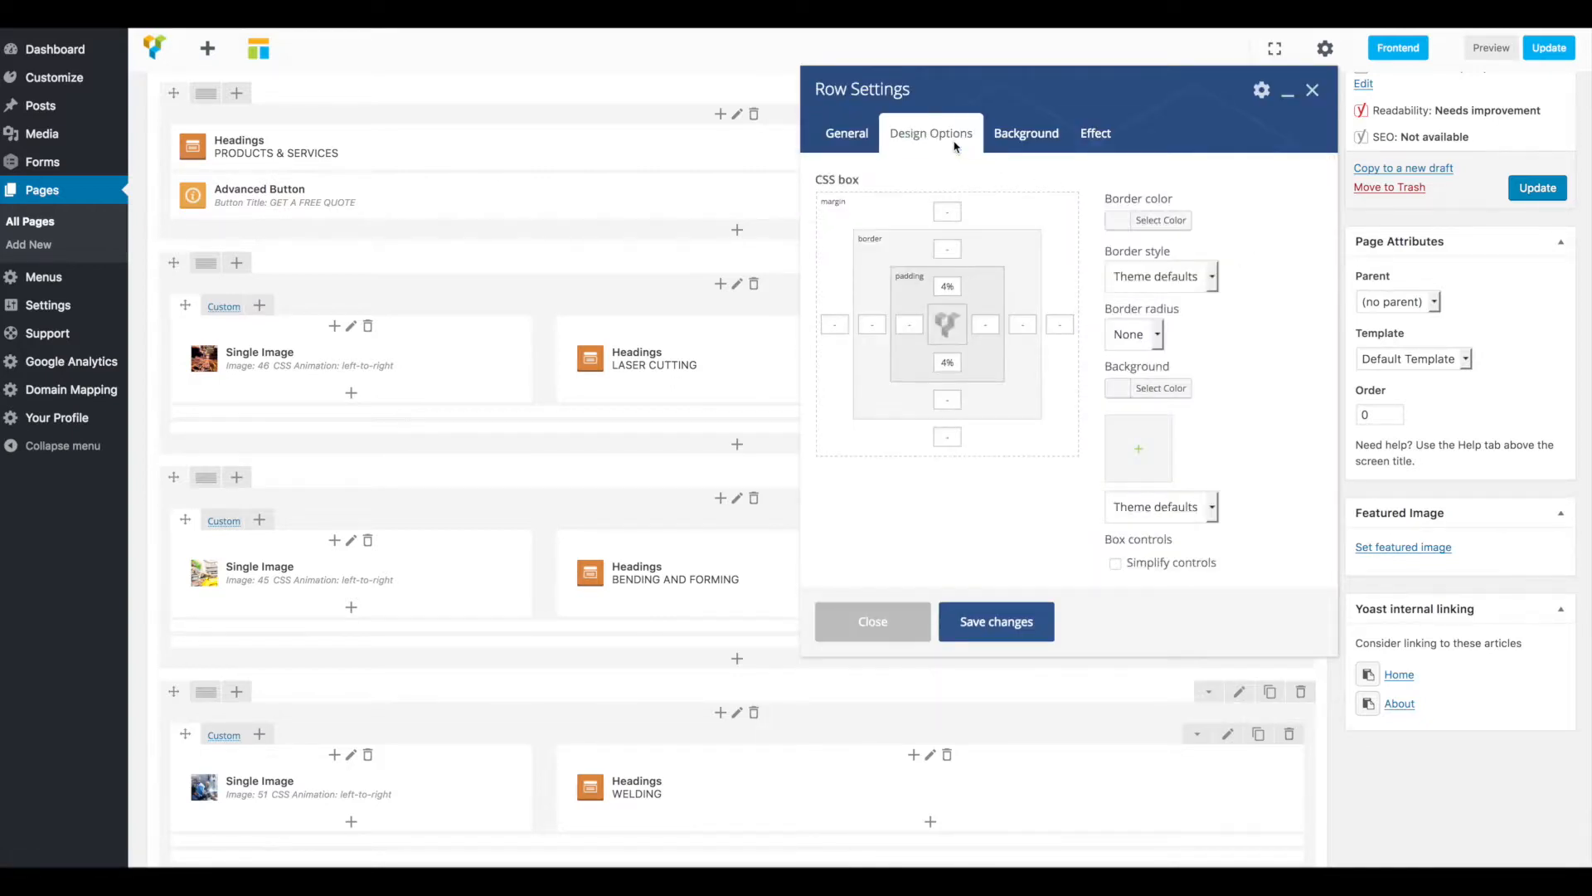
pyautogui.click(1163, 388)
pyautogui.click(1089, 601)
pyautogui.click(998, 646)
pyautogui.click(1312, 89)
pyautogui.click(1530, 189)
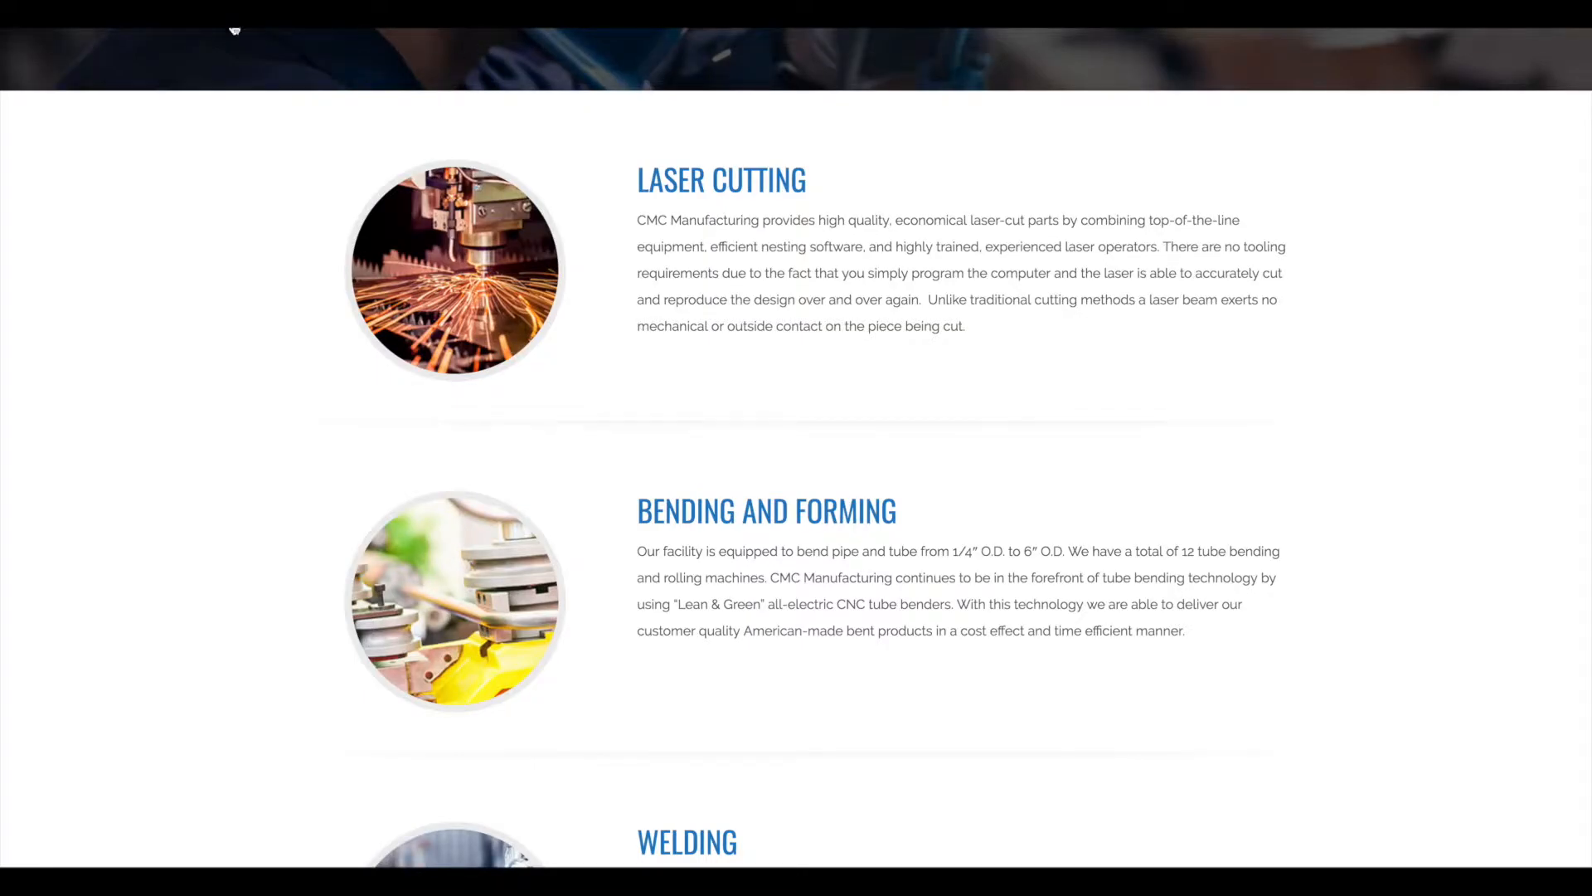
# - Reload the live Products and Services page, check the Laser Cutting section's background, and return to the page editor
pyautogui.press('super+r')
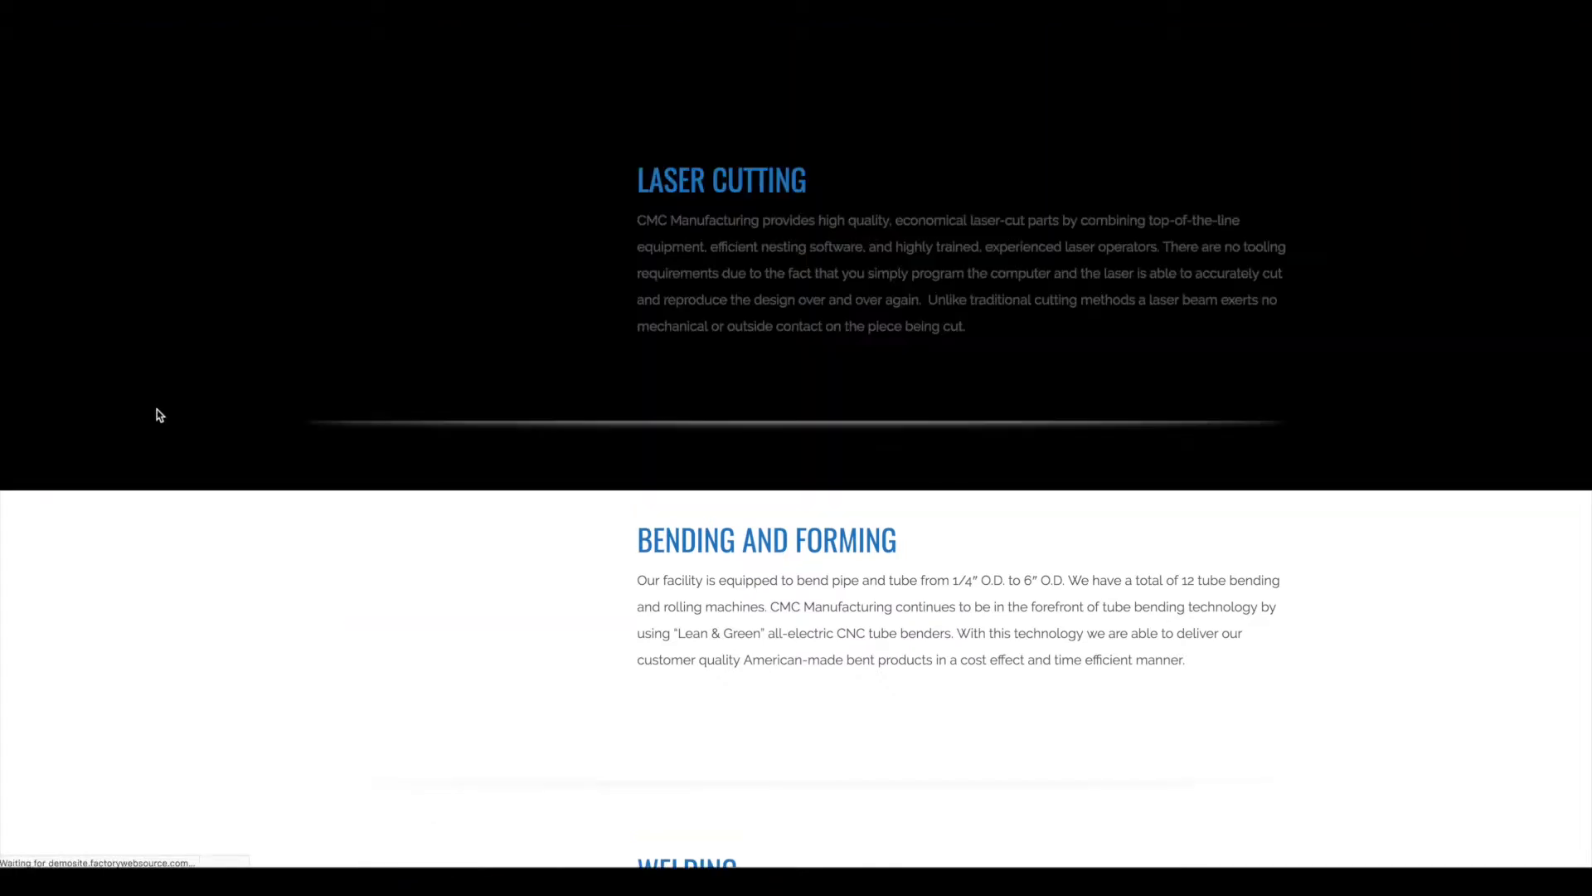
pyautogui.scroll(2, 1101, 290)
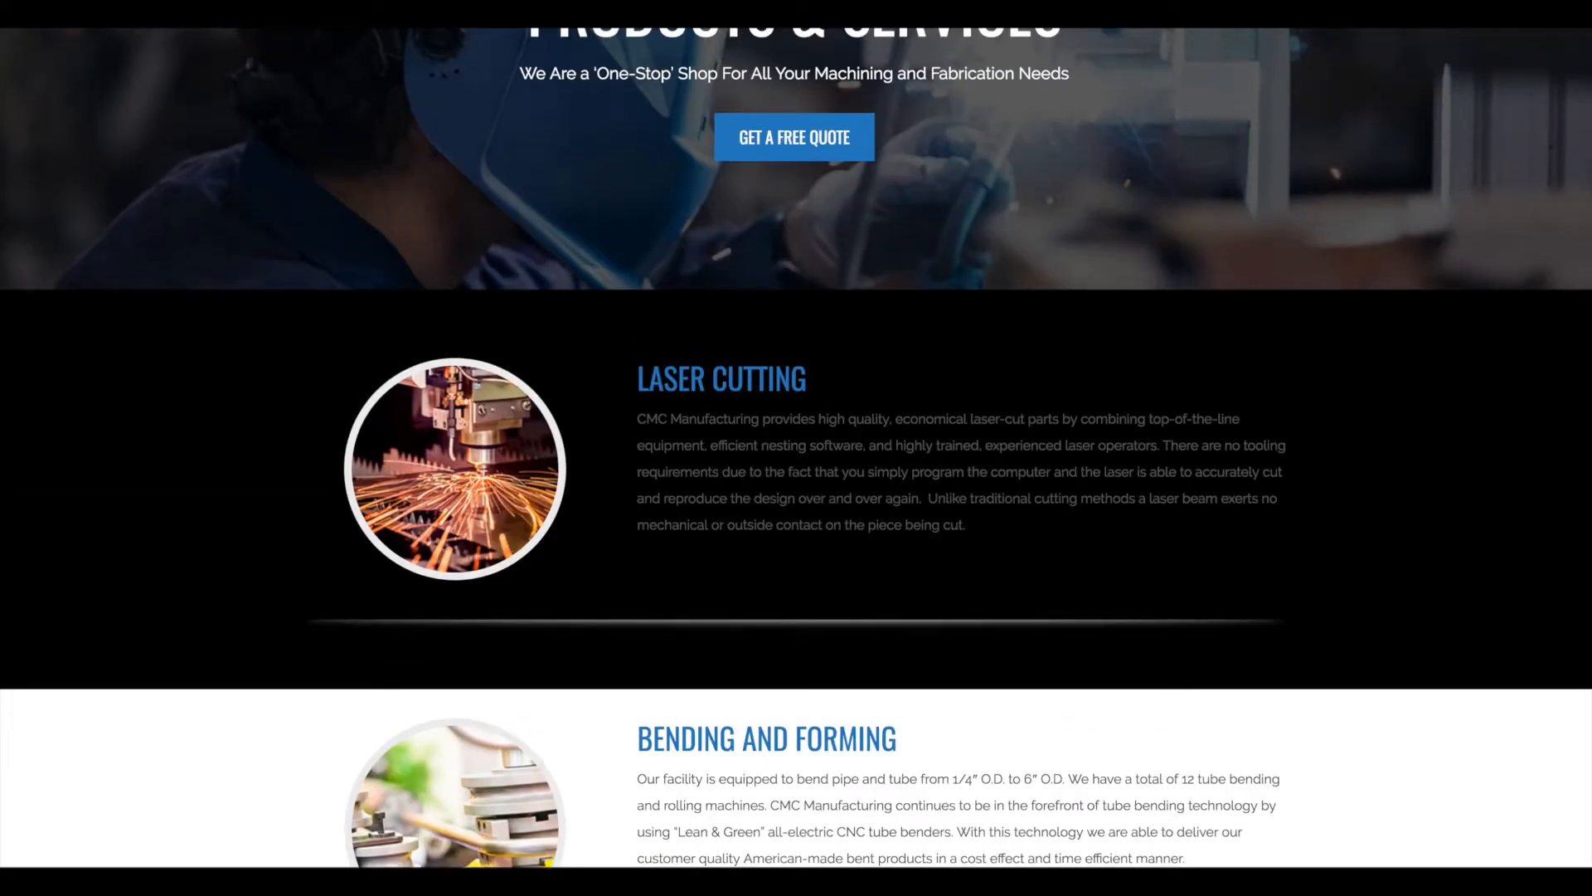
pyautogui.hotkey('ctrl', 'shift', 'Tab')
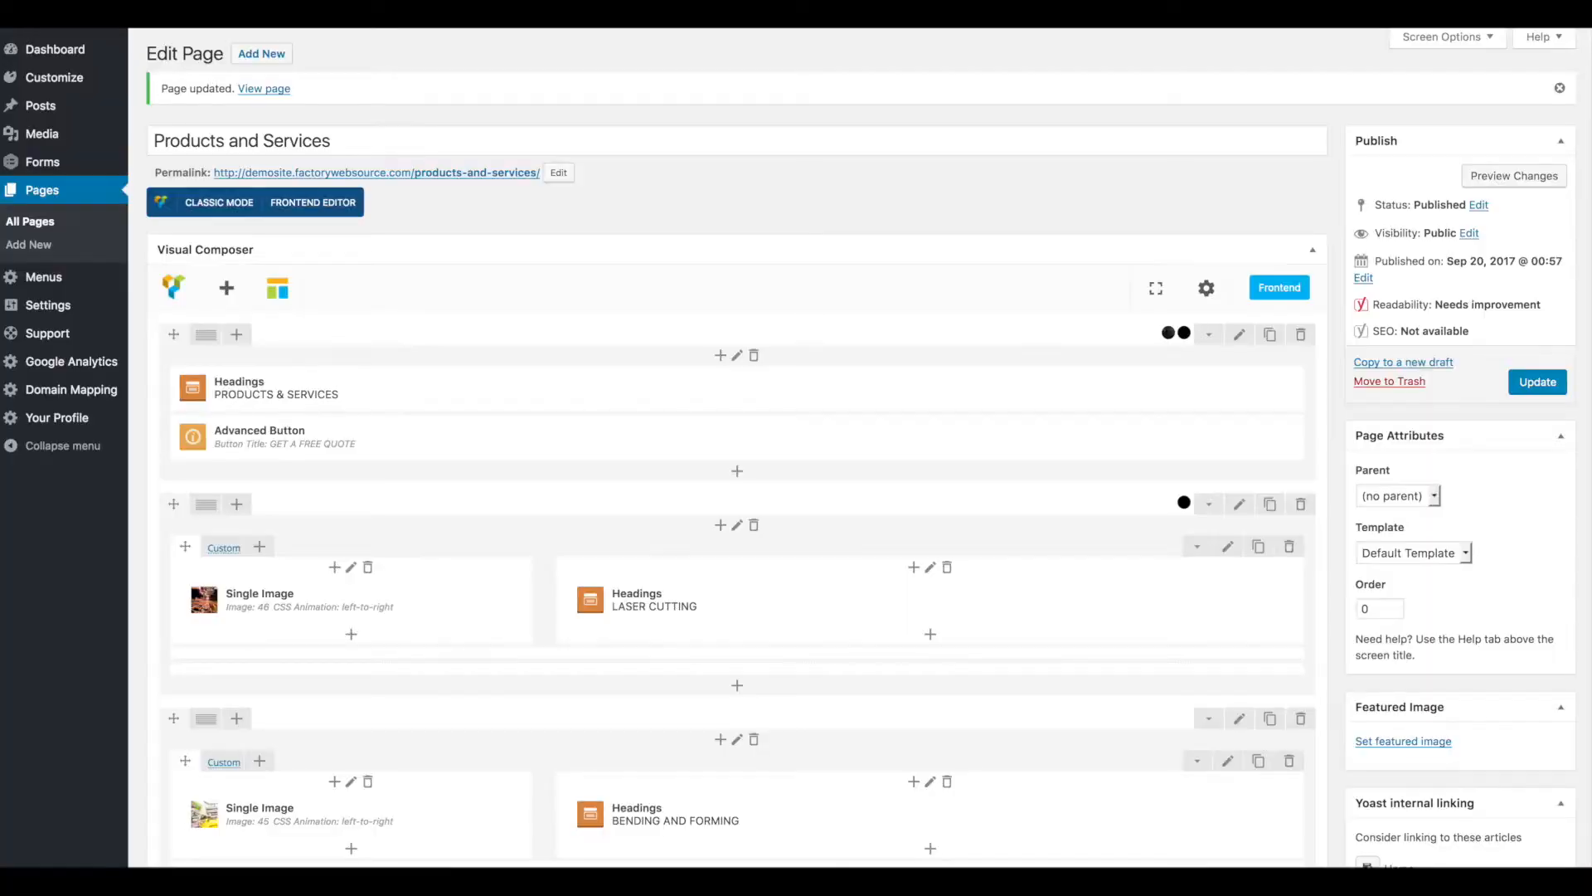
# - Set the Laser Cutting row's background colour to white (#ffffff), save the row and update the page
pyautogui.click(1240, 505)
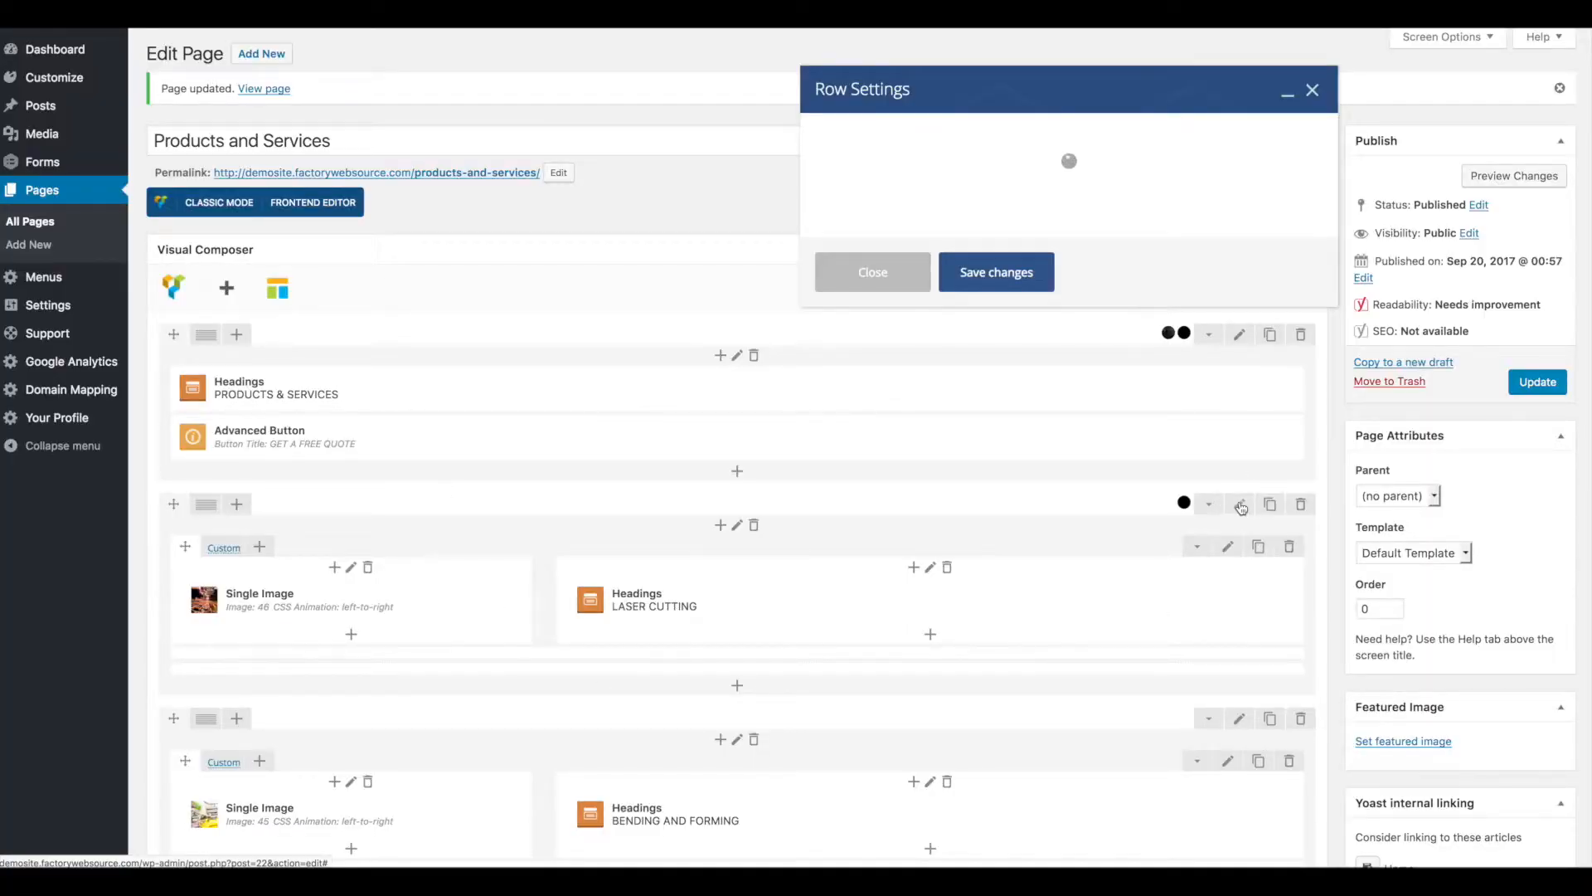
pyautogui.click(944, 143)
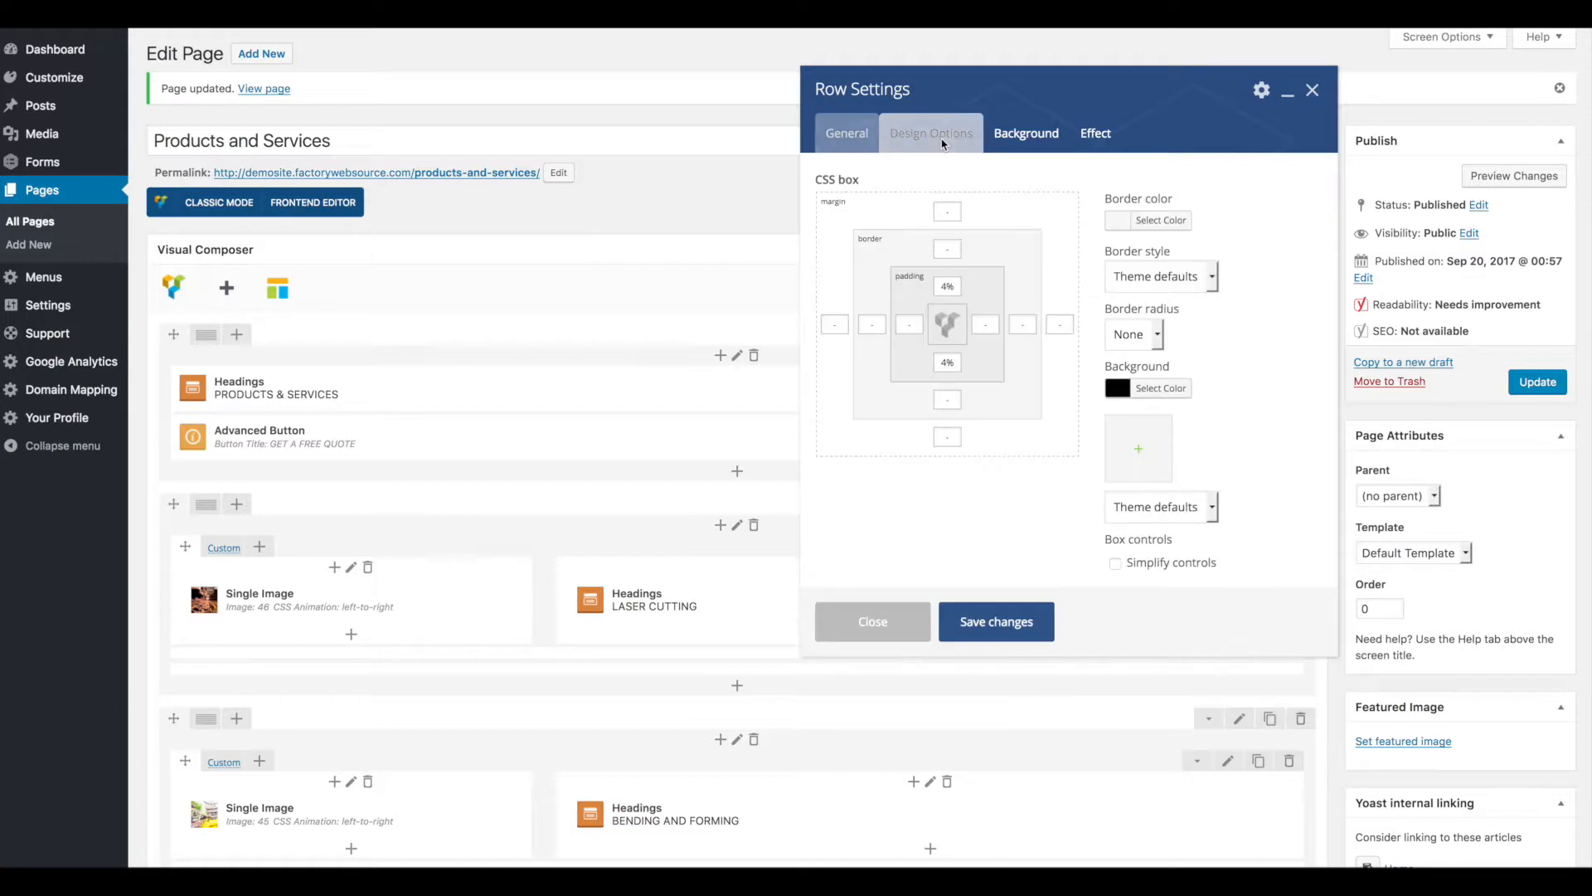
pyautogui.click(1161, 388)
pyautogui.click(1110, 601)
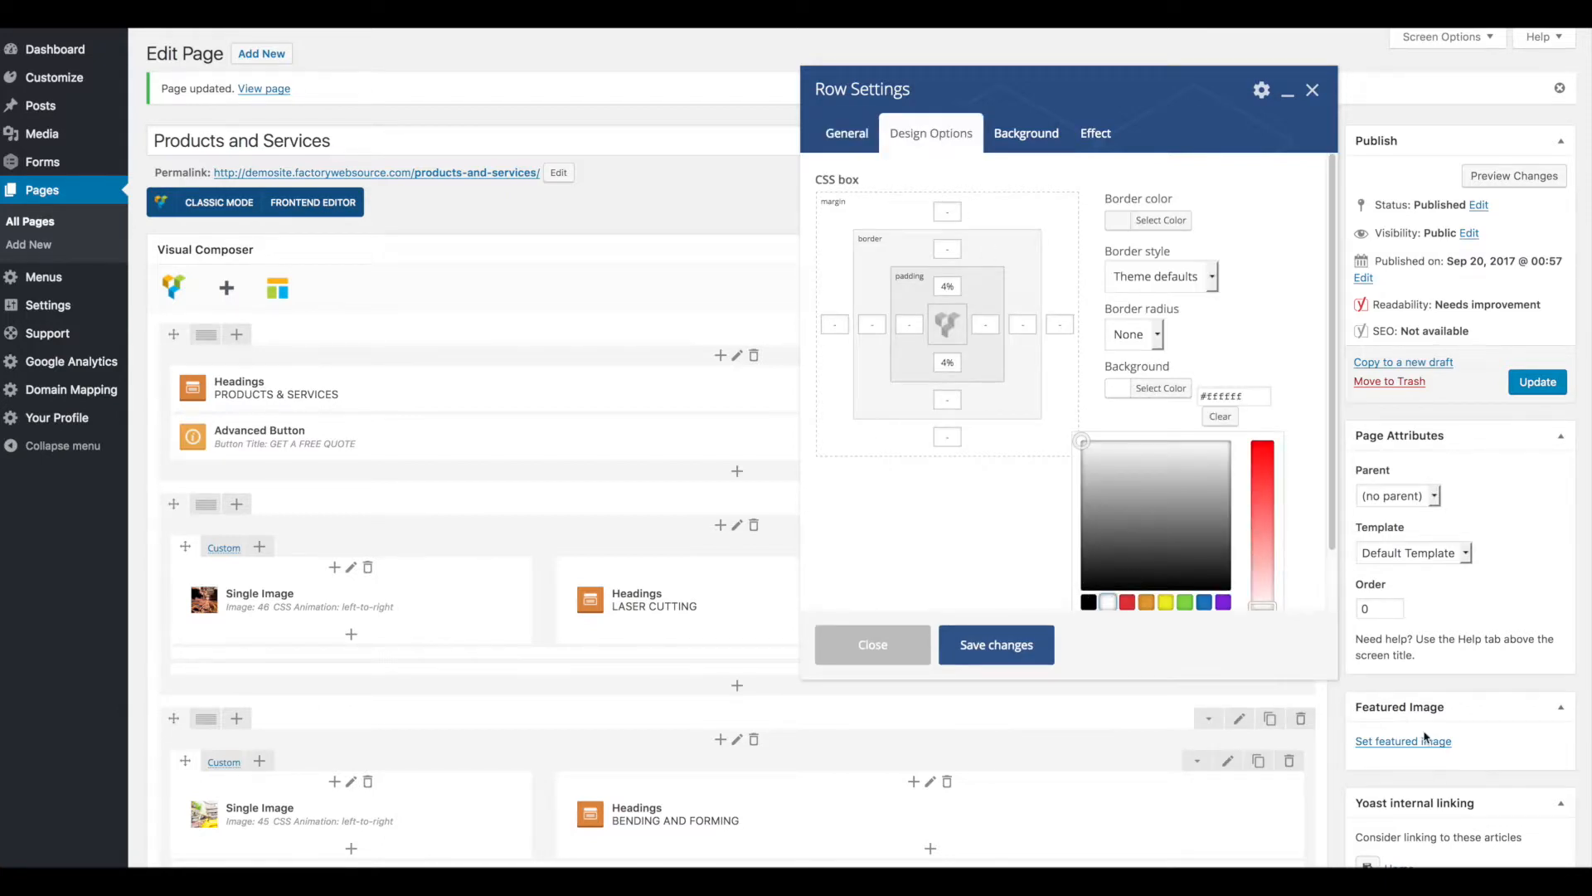
pyautogui.click(1010, 650)
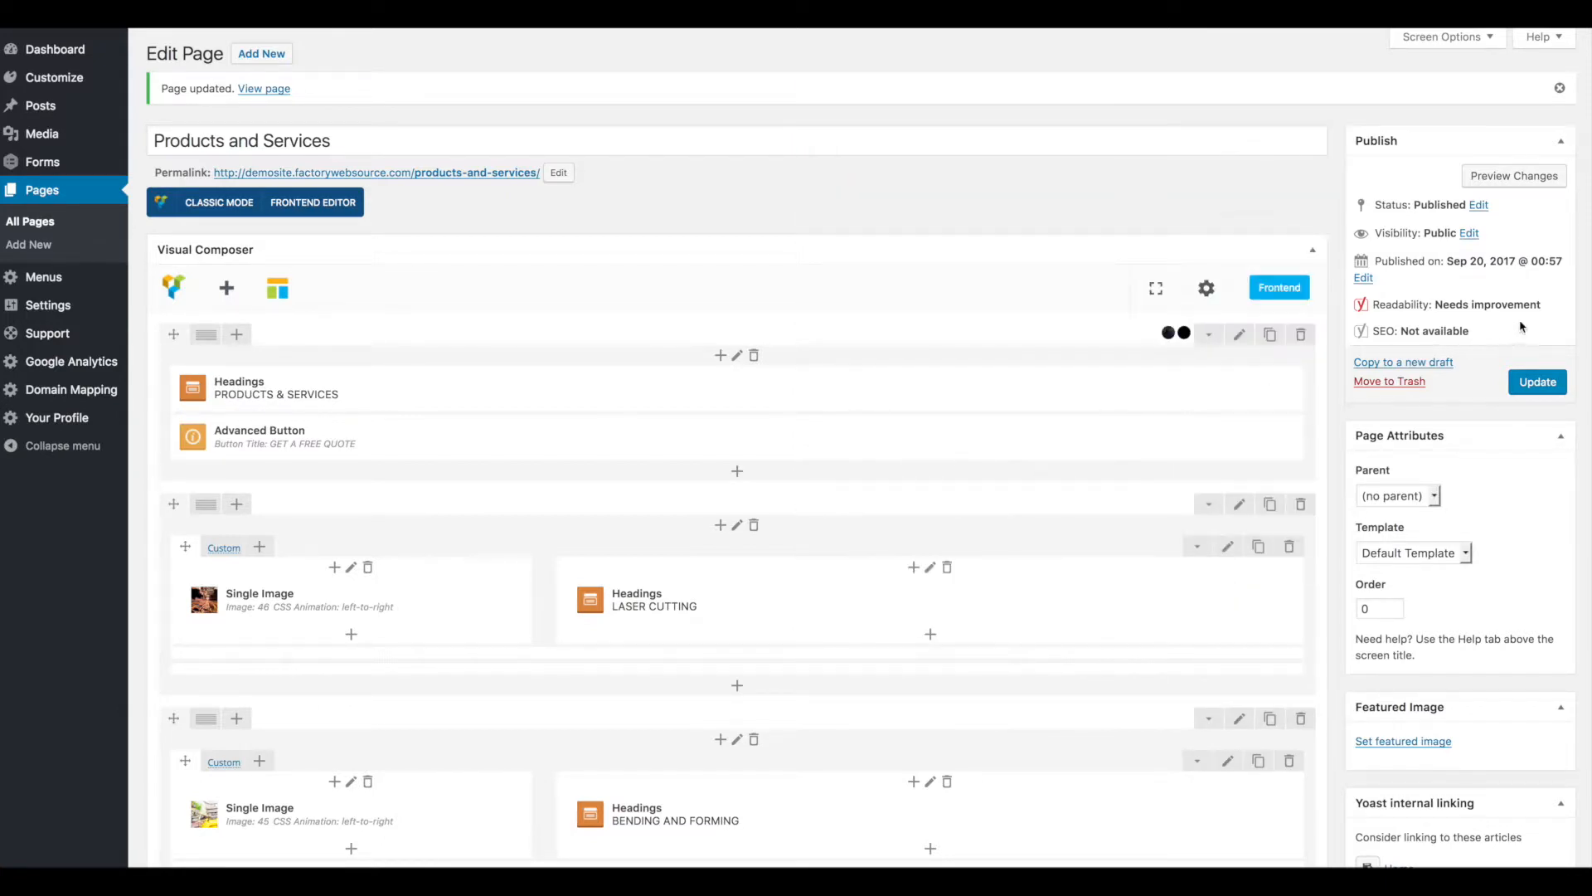
pyautogui.click(1538, 383)
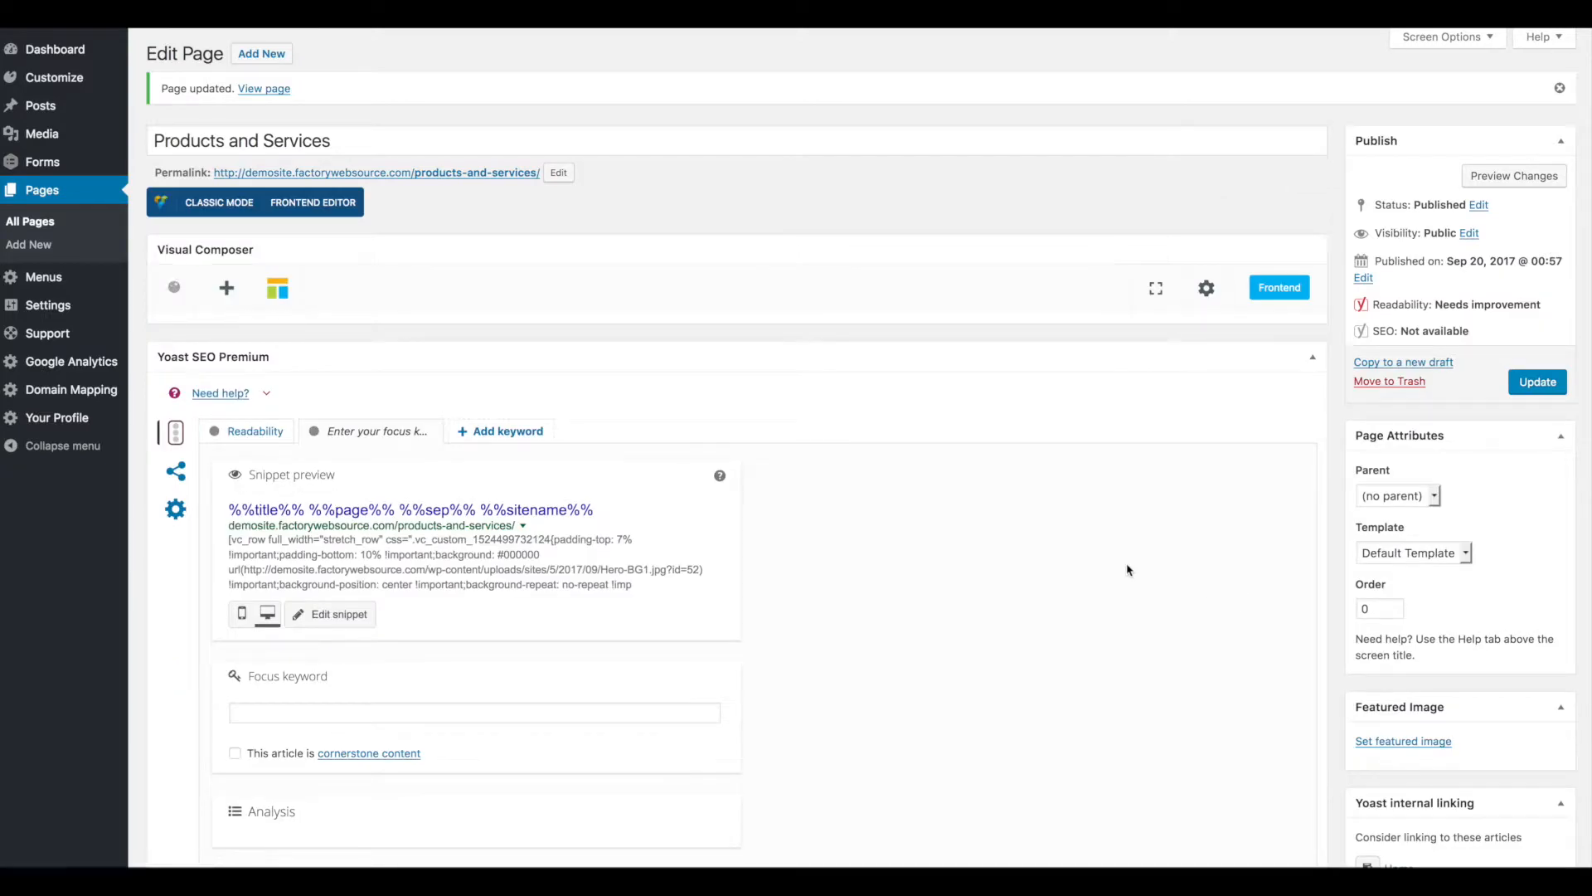
# - Open the Laser Cutting image's settings, examine the media library and file upload options for replacing it, and close them without choosing an image
pyautogui.scroll(-2, 1130, 565)
pyautogui.moveTo(209, 433)
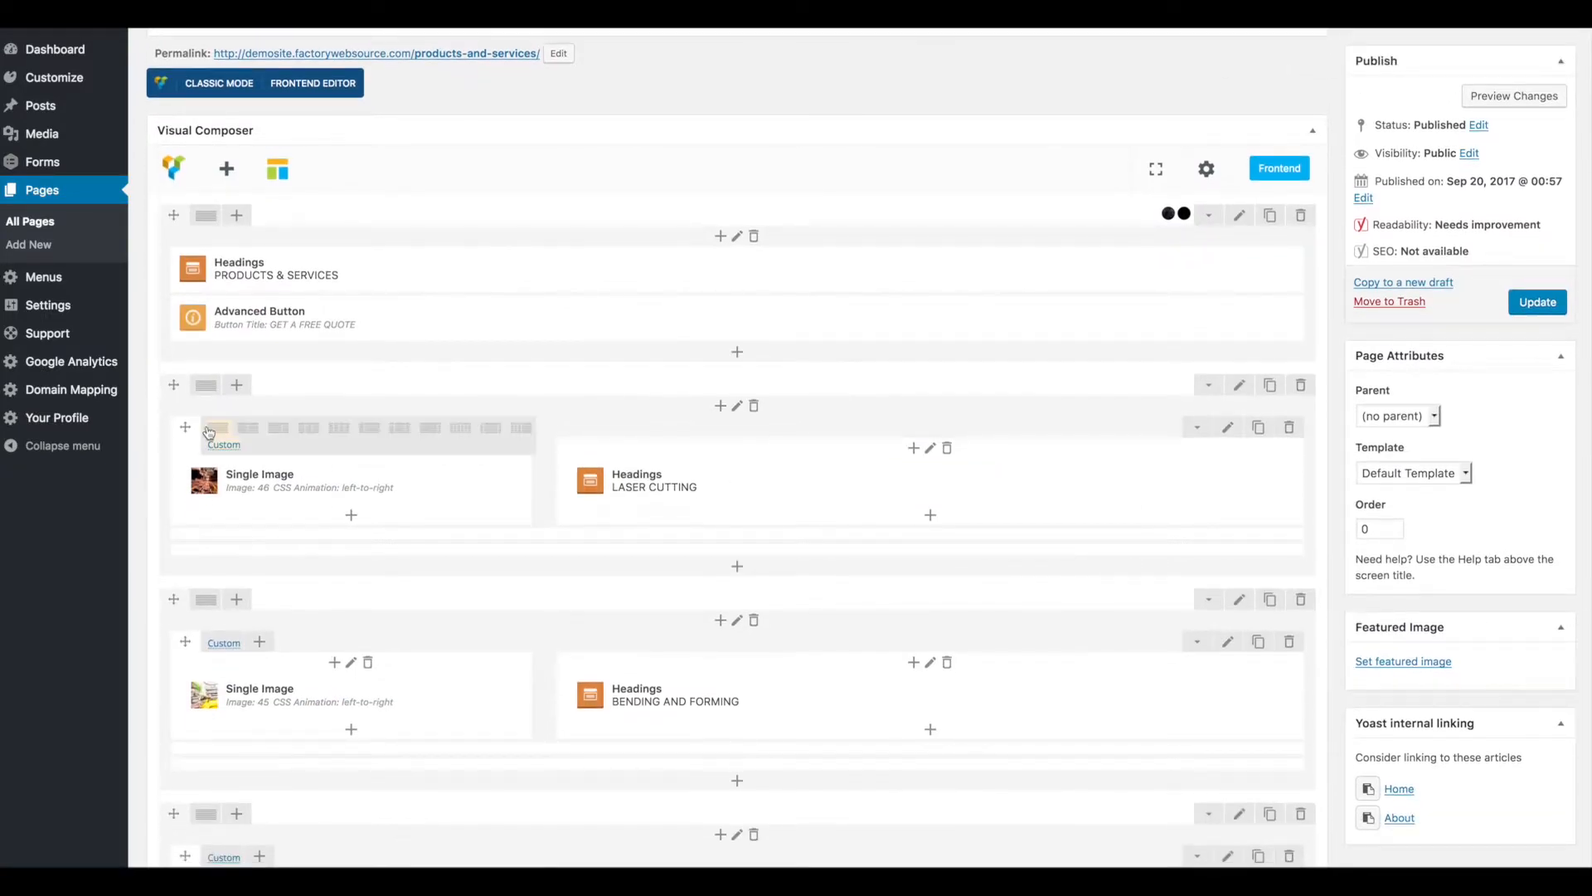
pyautogui.moveTo(375, 493)
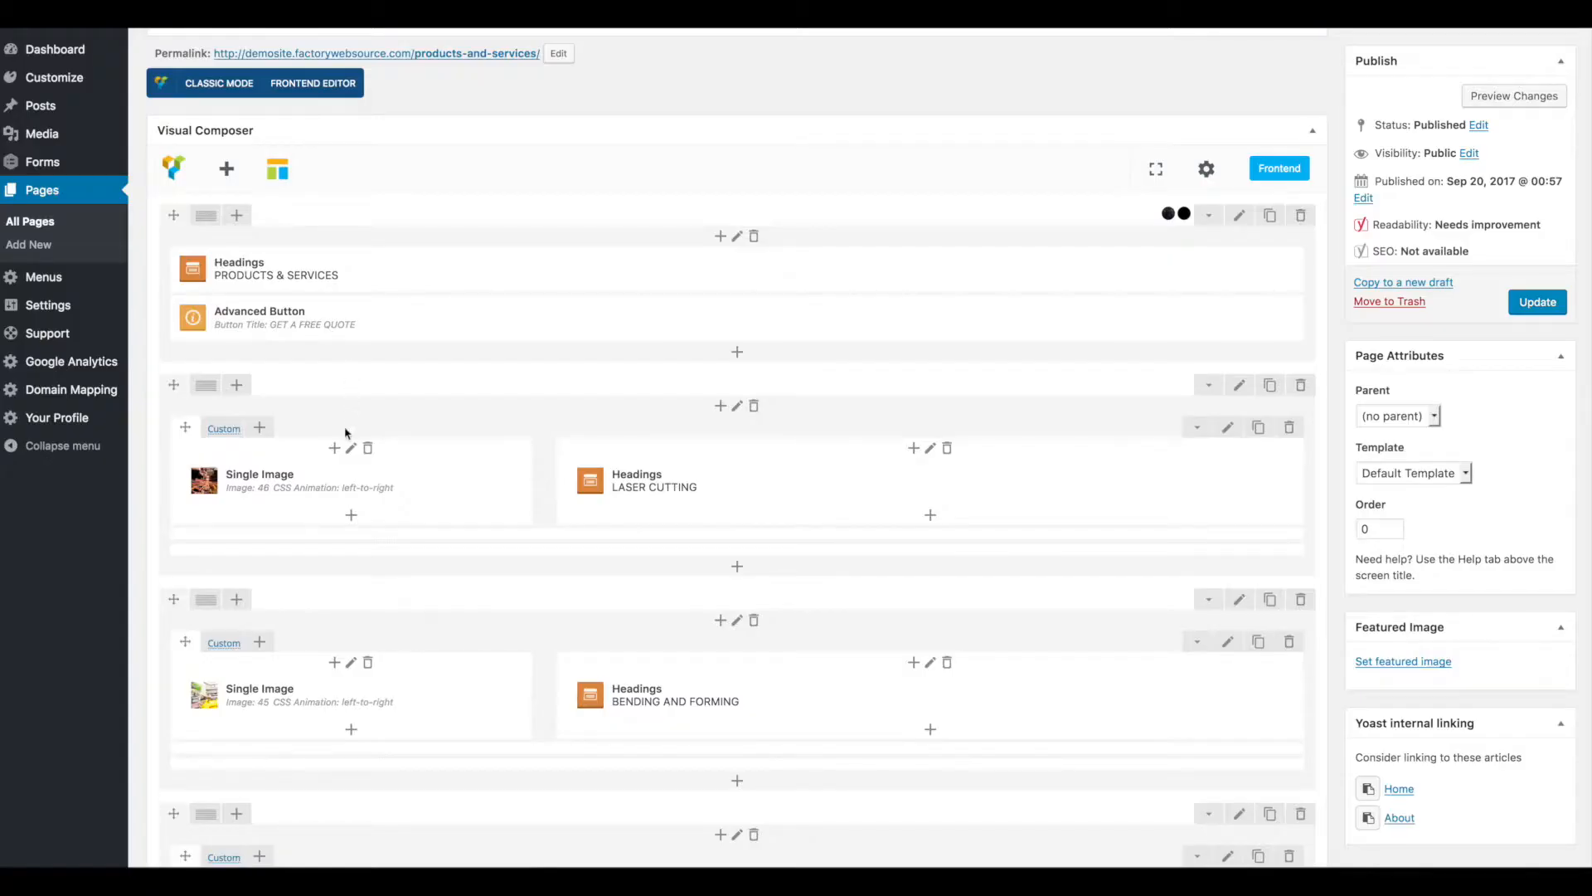
pyautogui.click(365, 483)
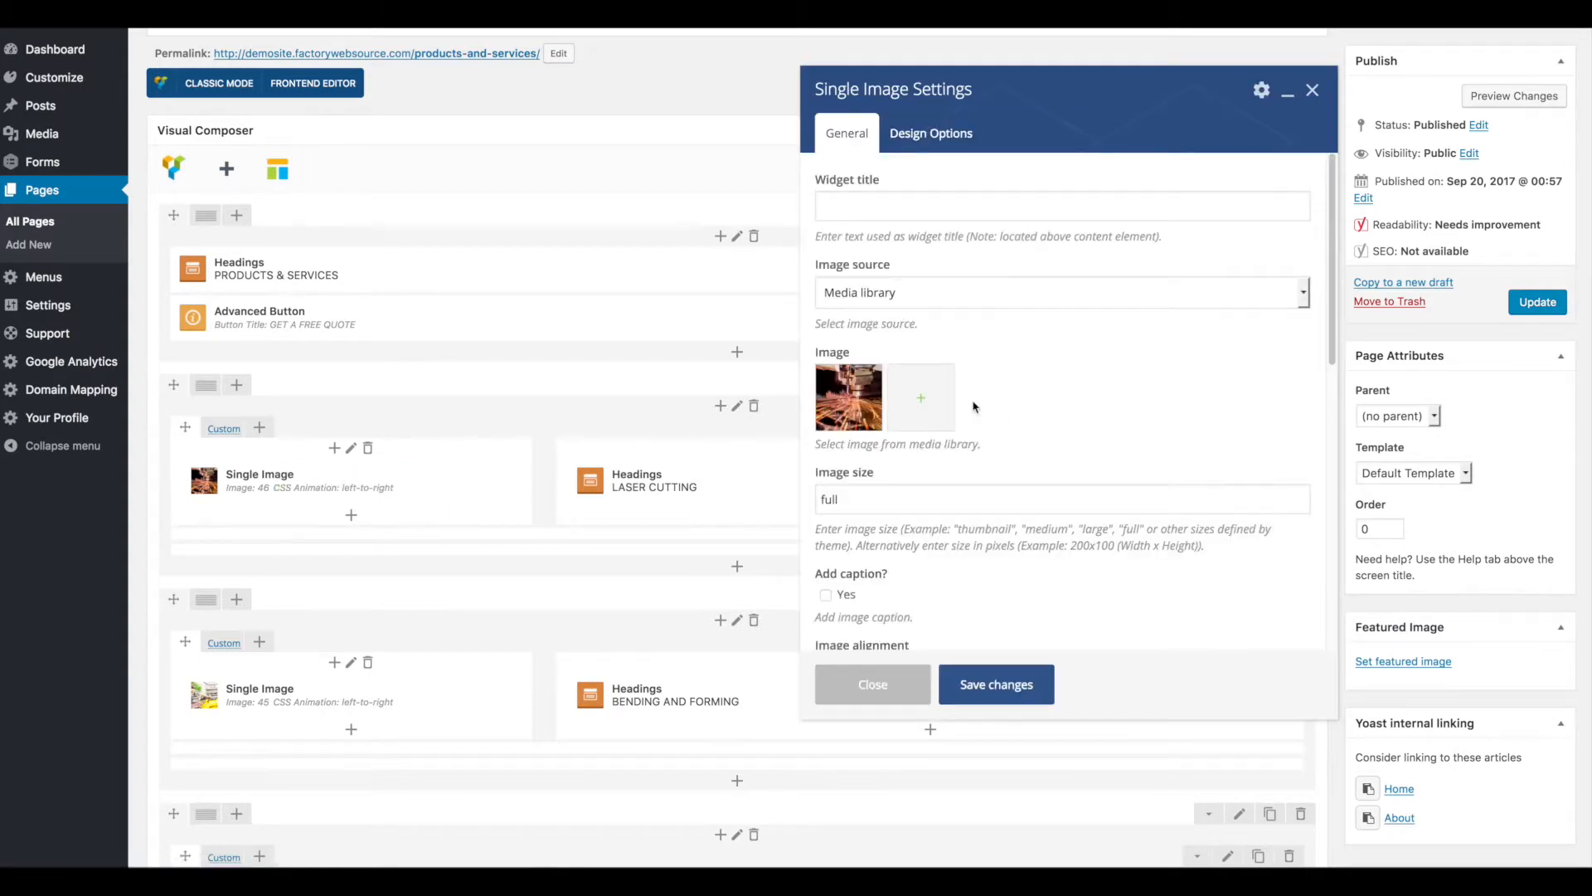
pyautogui.click(924, 404)
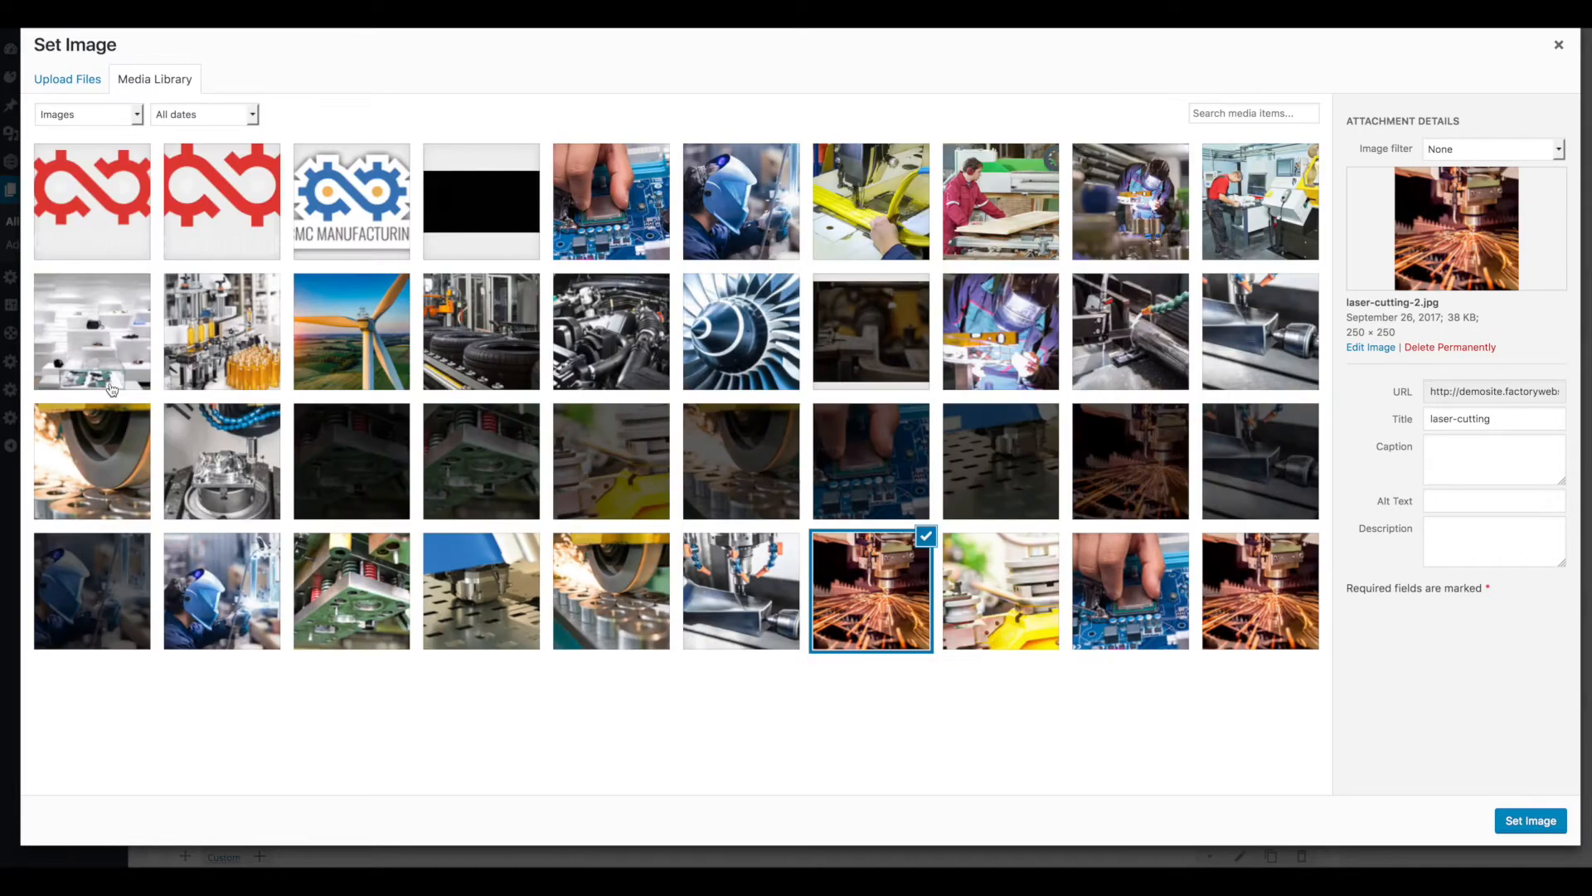
pyautogui.click(65, 79)
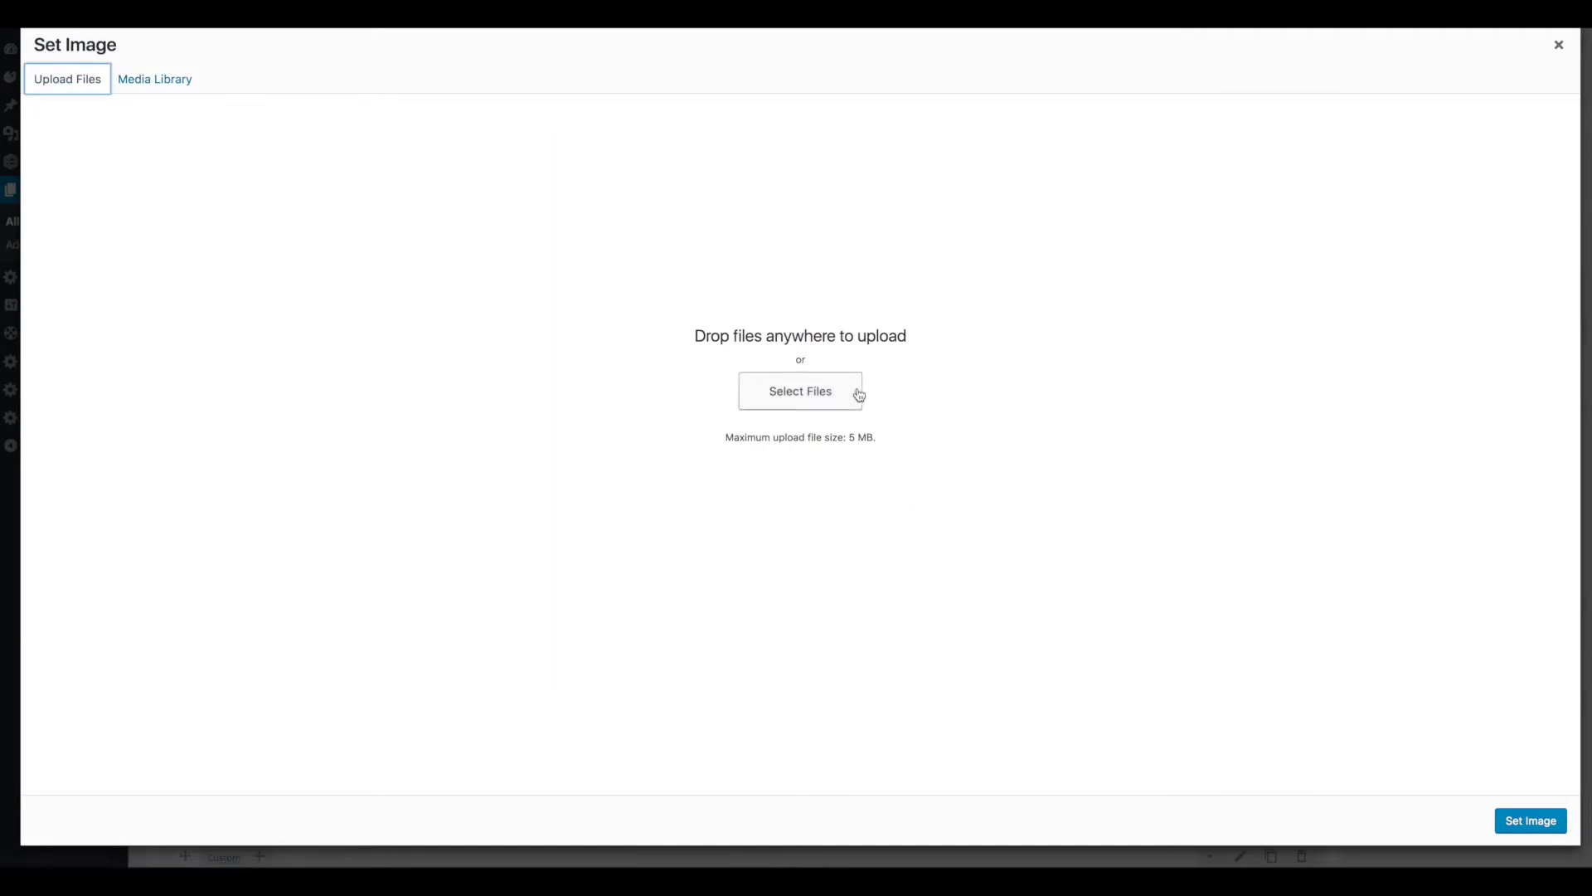
pyautogui.click(167, 88)
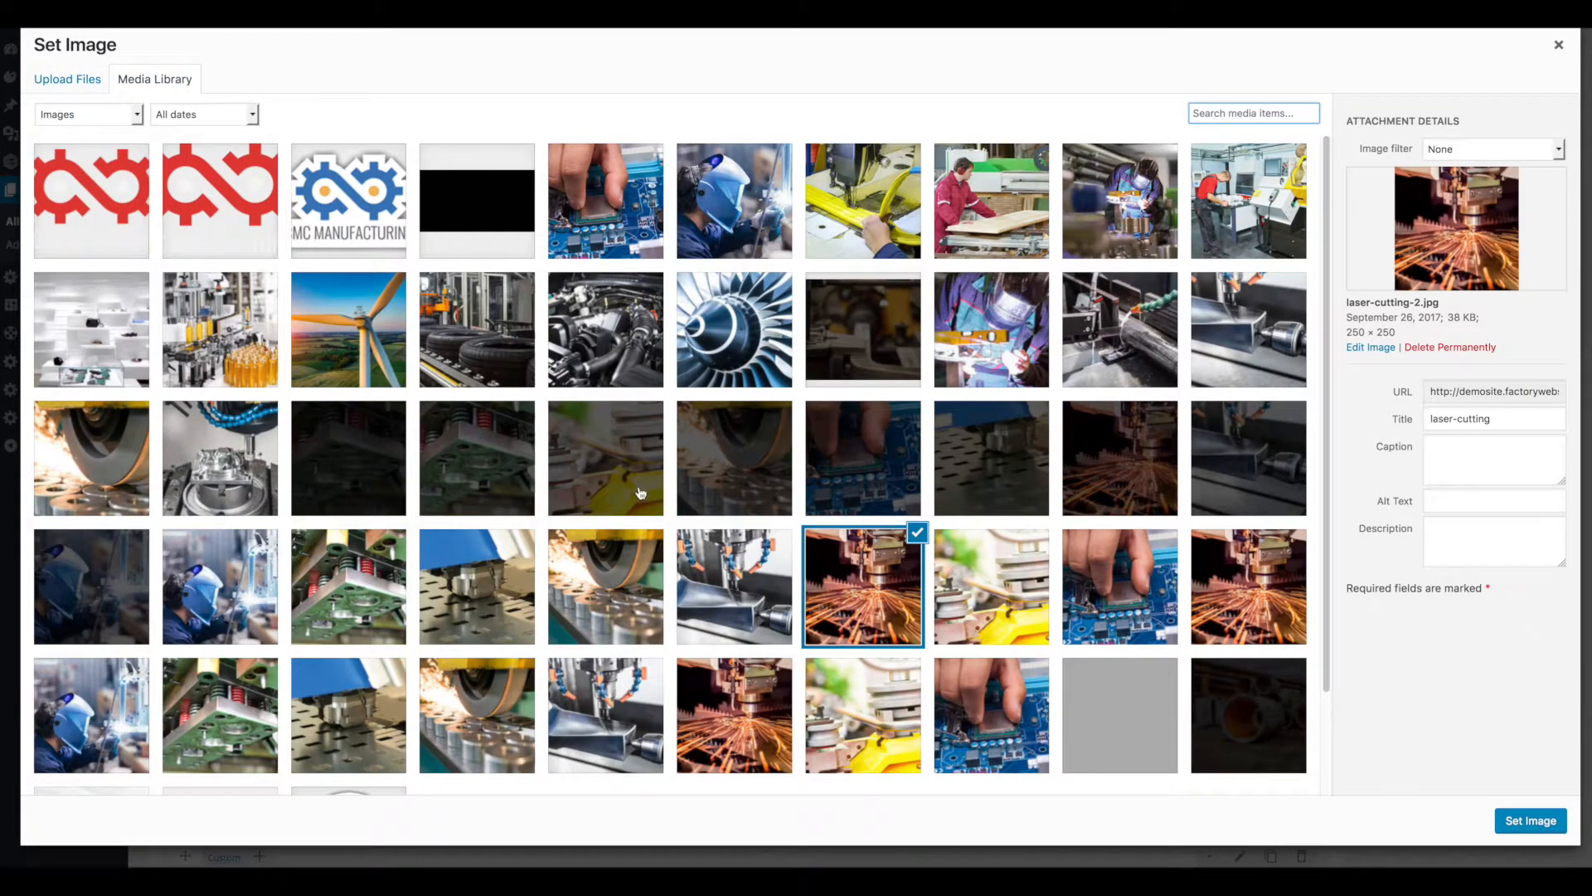
pyautogui.click(1562, 49)
pyautogui.click(1559, 46)
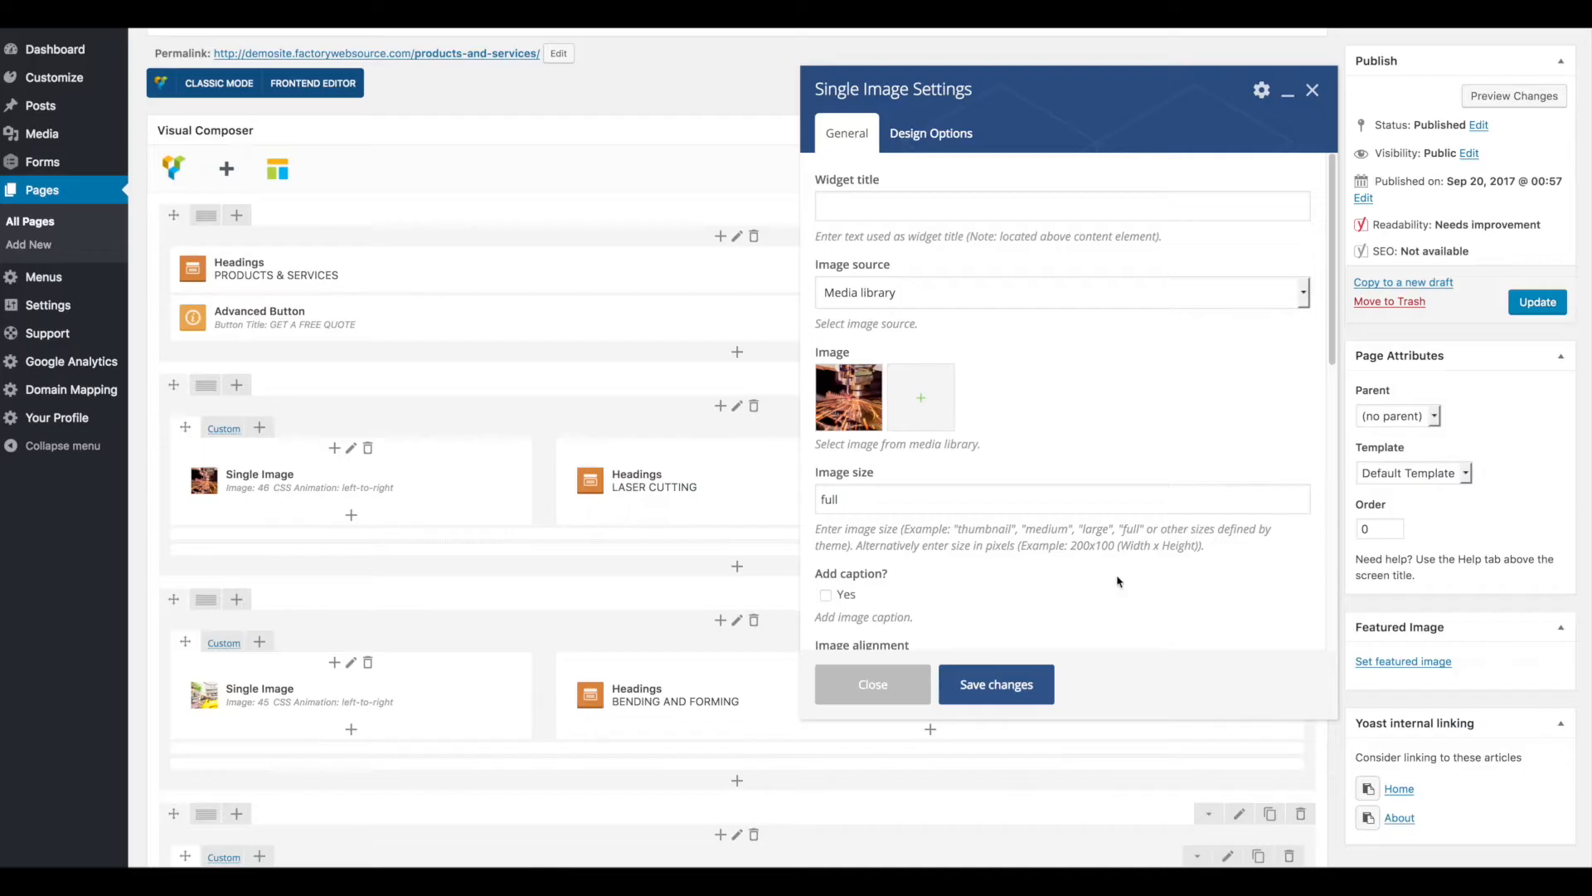
# - Set the Laser Cutting image's style to Default, update the page, and compare the image with the other sections on the live page
pyautogui.scroll(-4, 1057, 567)
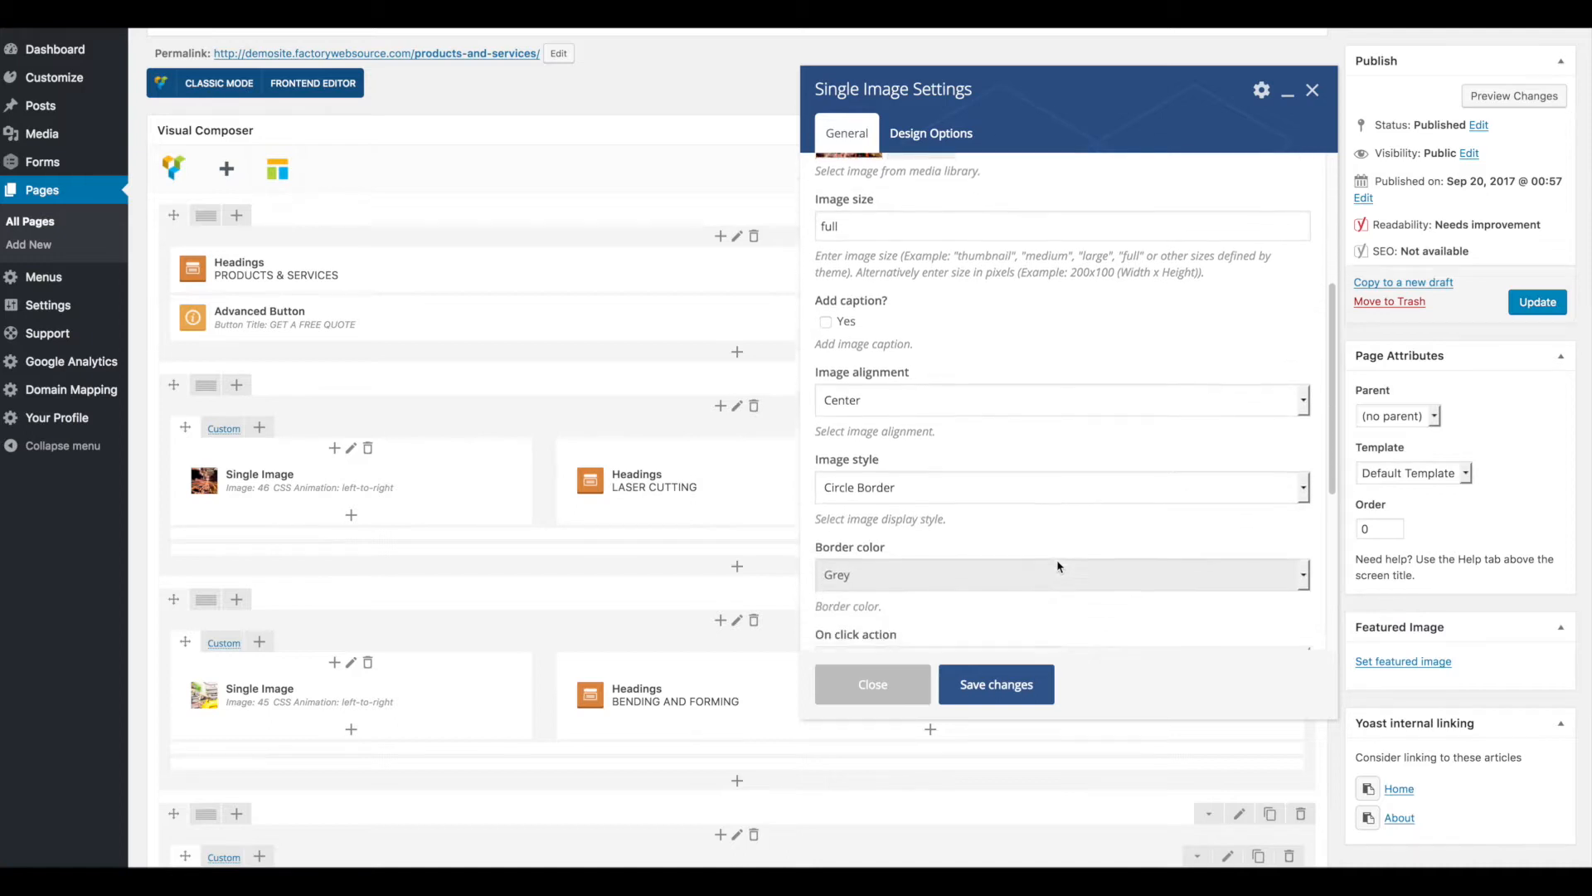
pyautogui.click(905, 456)
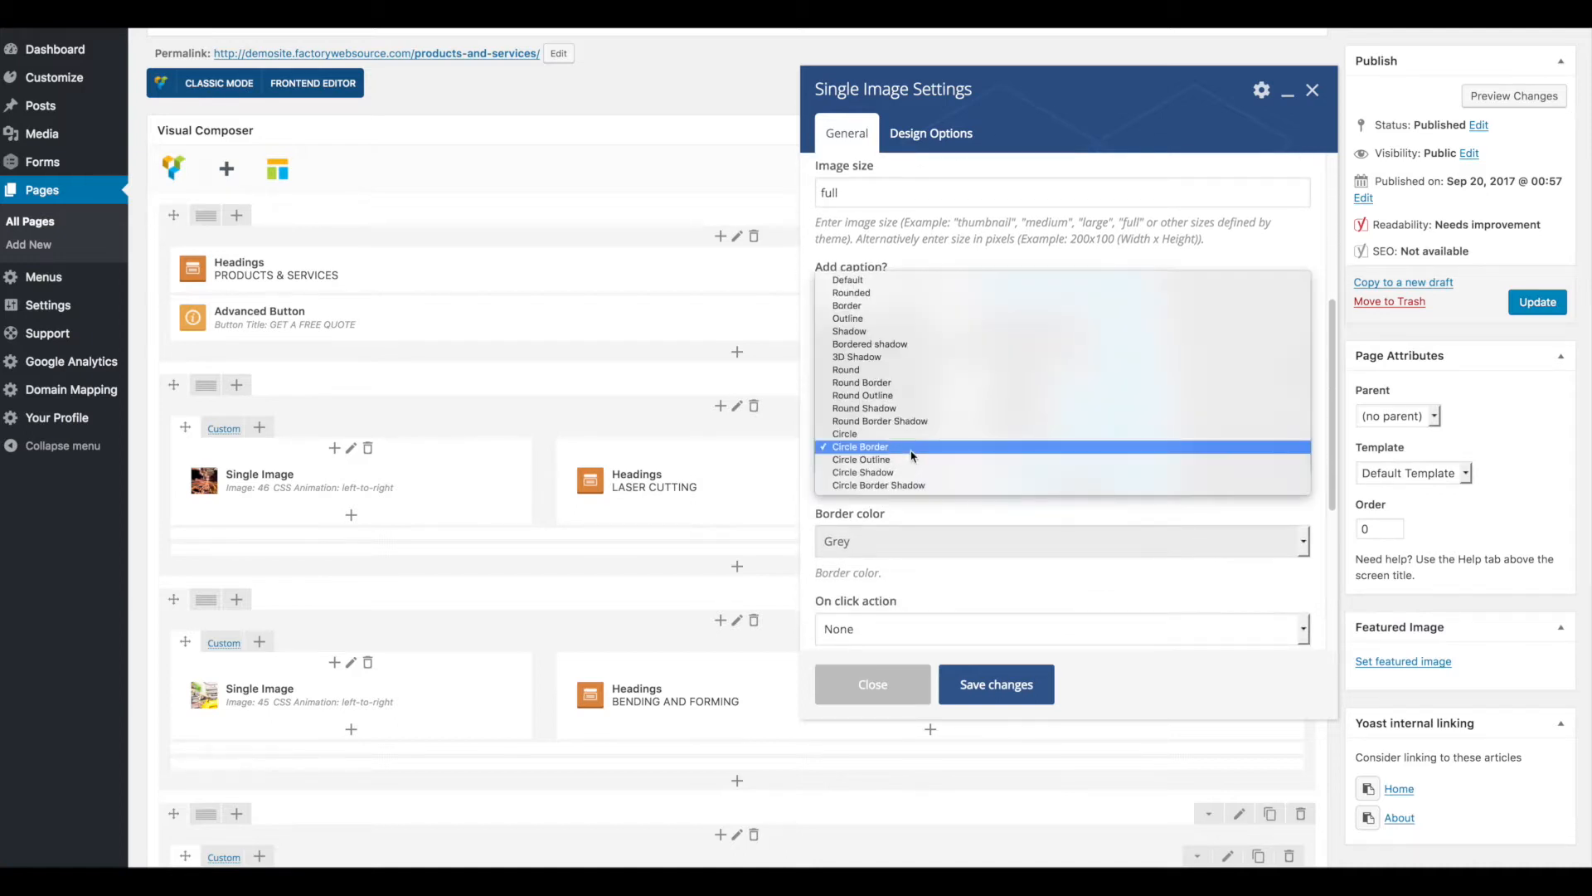
pyautogui.click(910, 280)
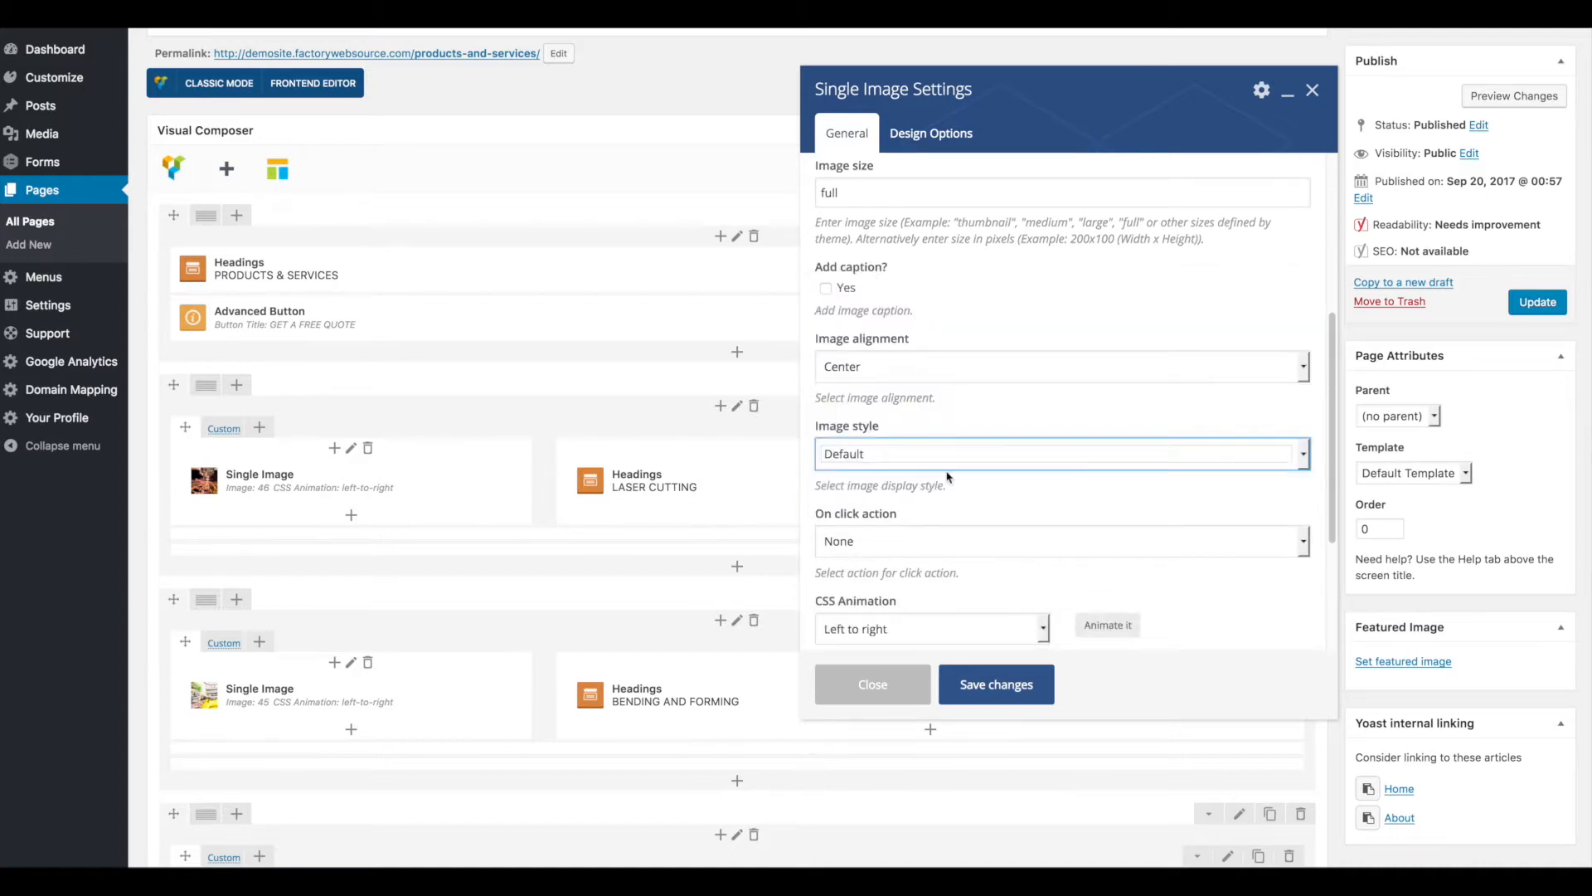
pyautogui.click(995, 686)
pyautogui.click(1536, 303)
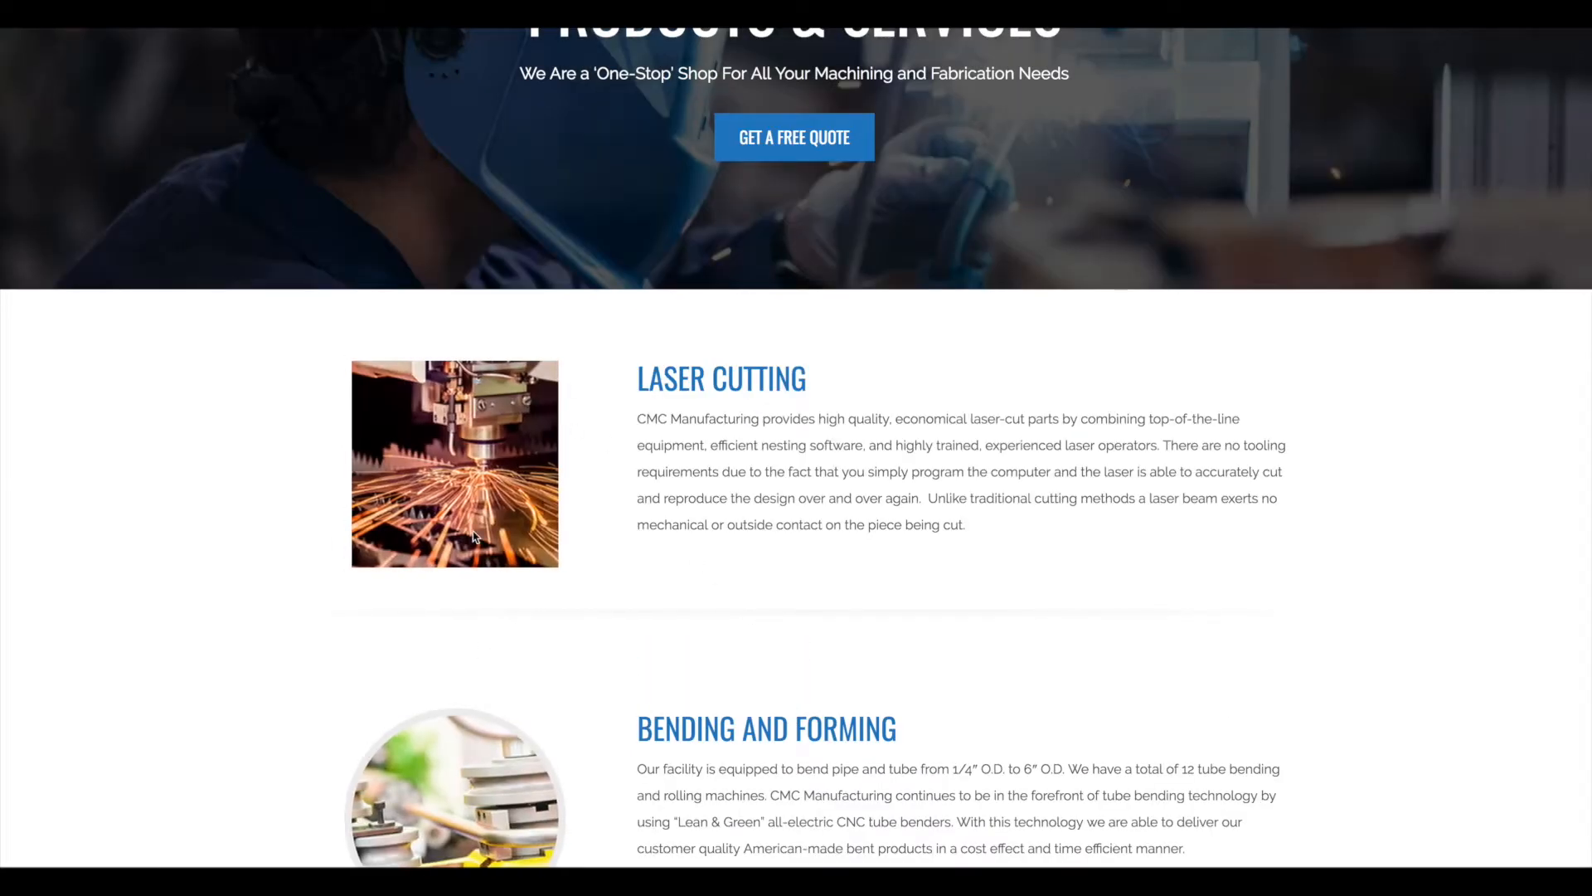
pyautogui.scroll(-3, 472, 539)
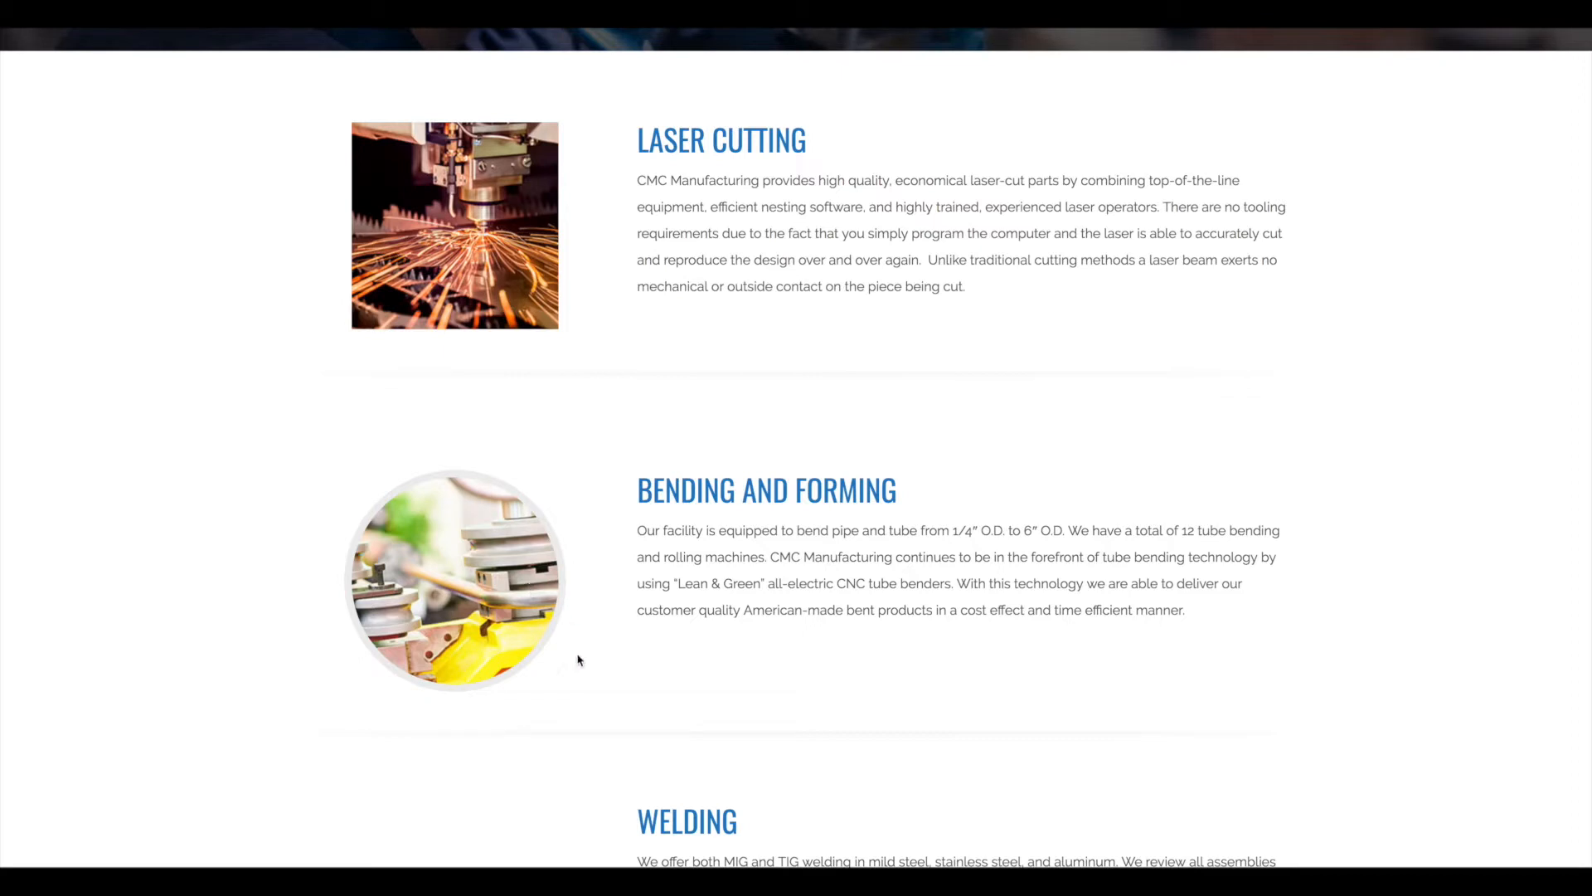
pyautogui.scroll(2, 464, 564)
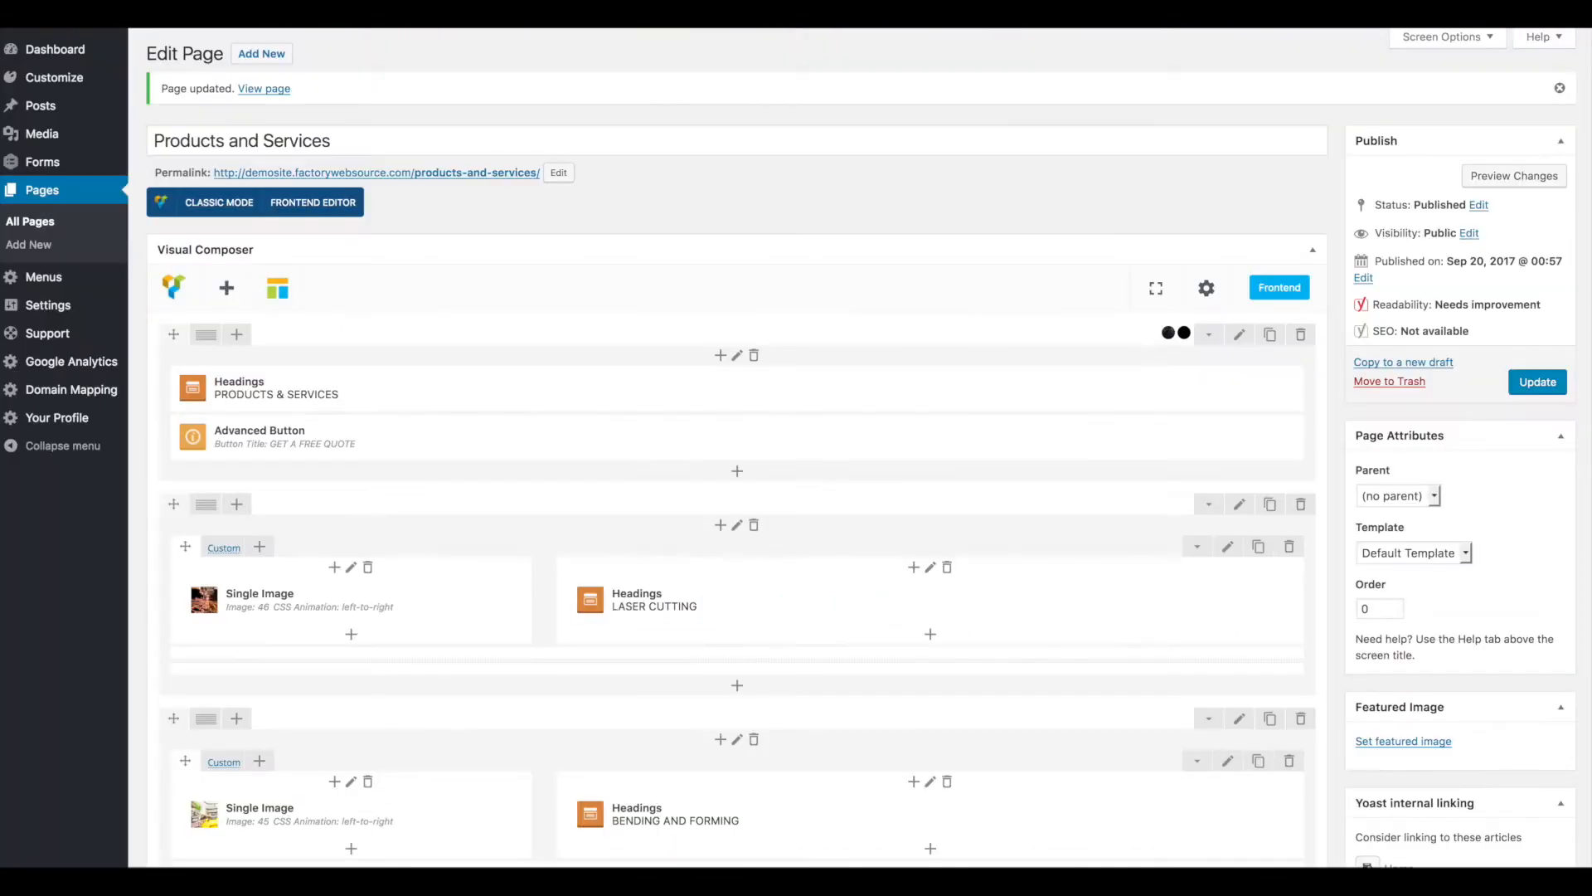
# - Set the Laser Cutting image's style to Circle Border, keep its border colour as Grey, and save the image settings
pyautogui.click(365, 603)
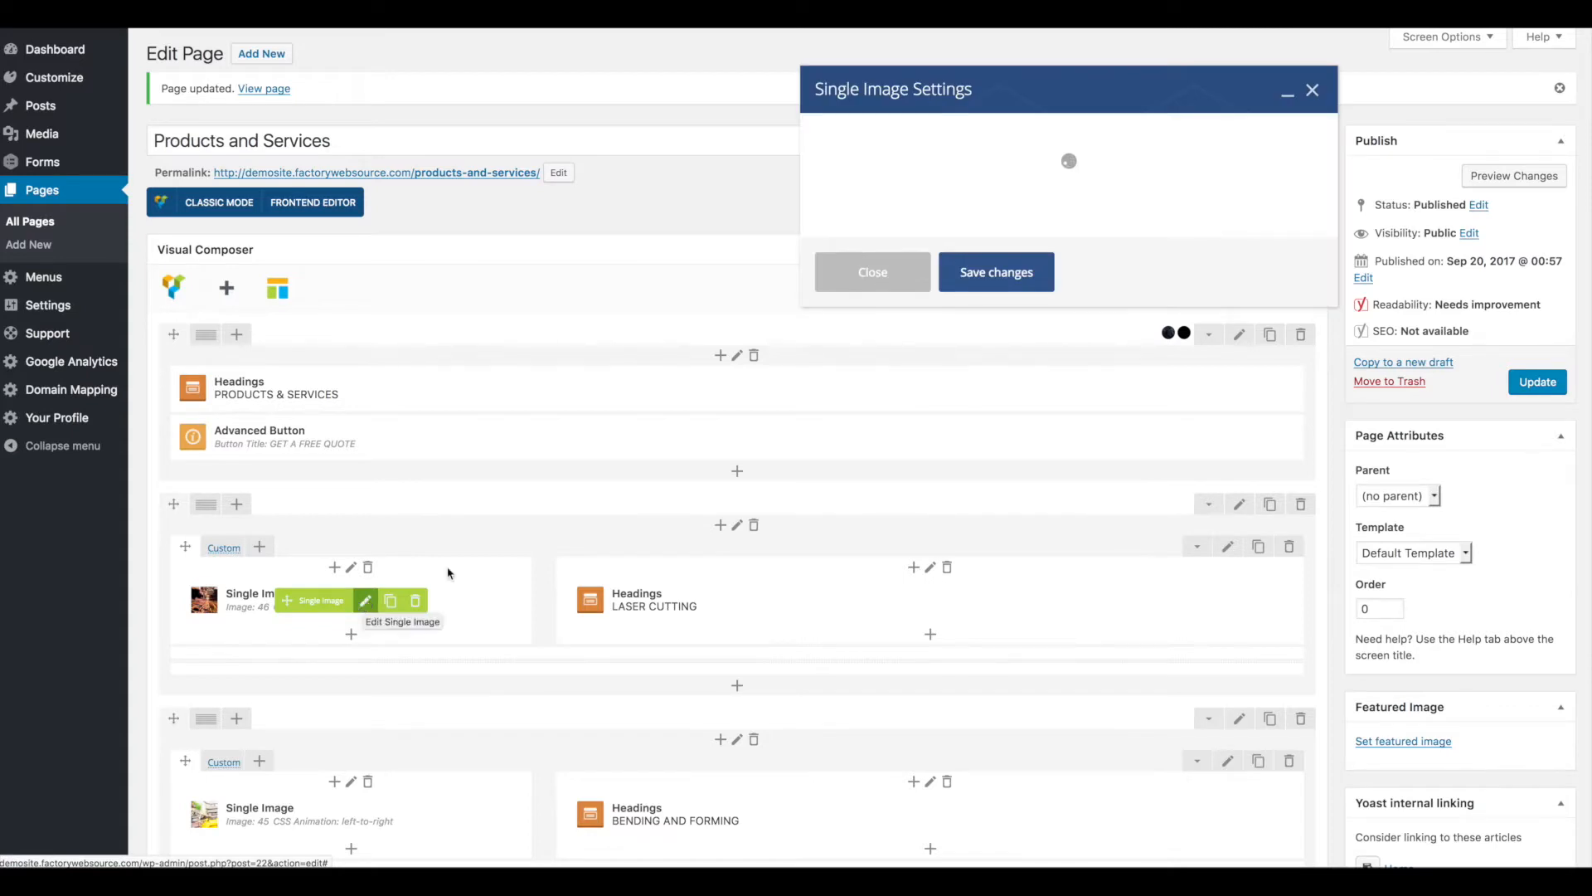
pyautogui.scroll(-5, 1009, 339)
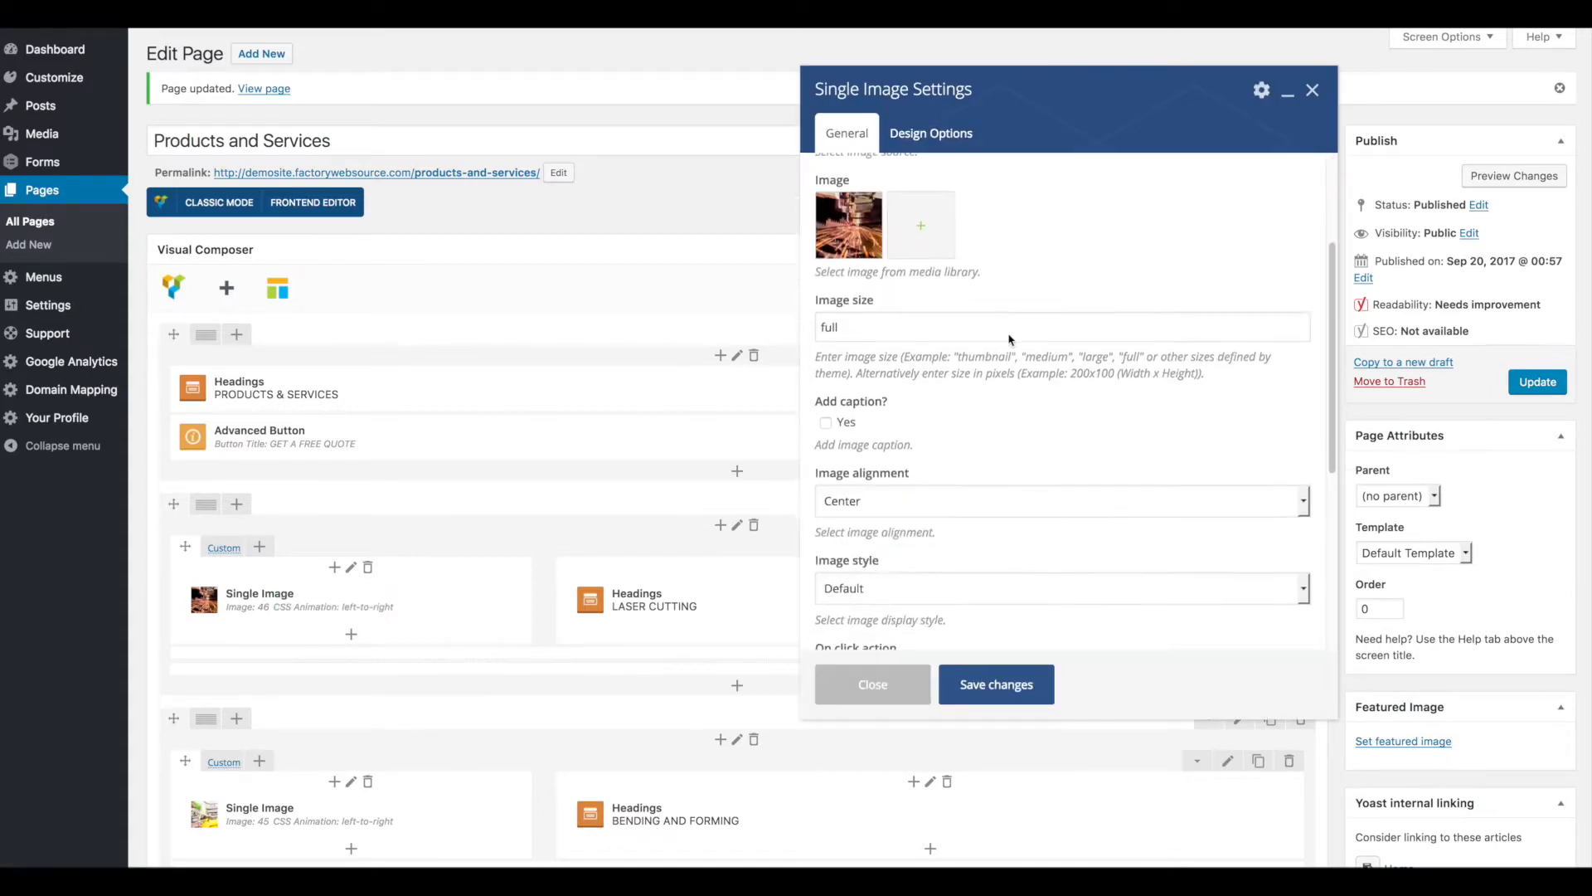
pyautogui.click(946, 381)
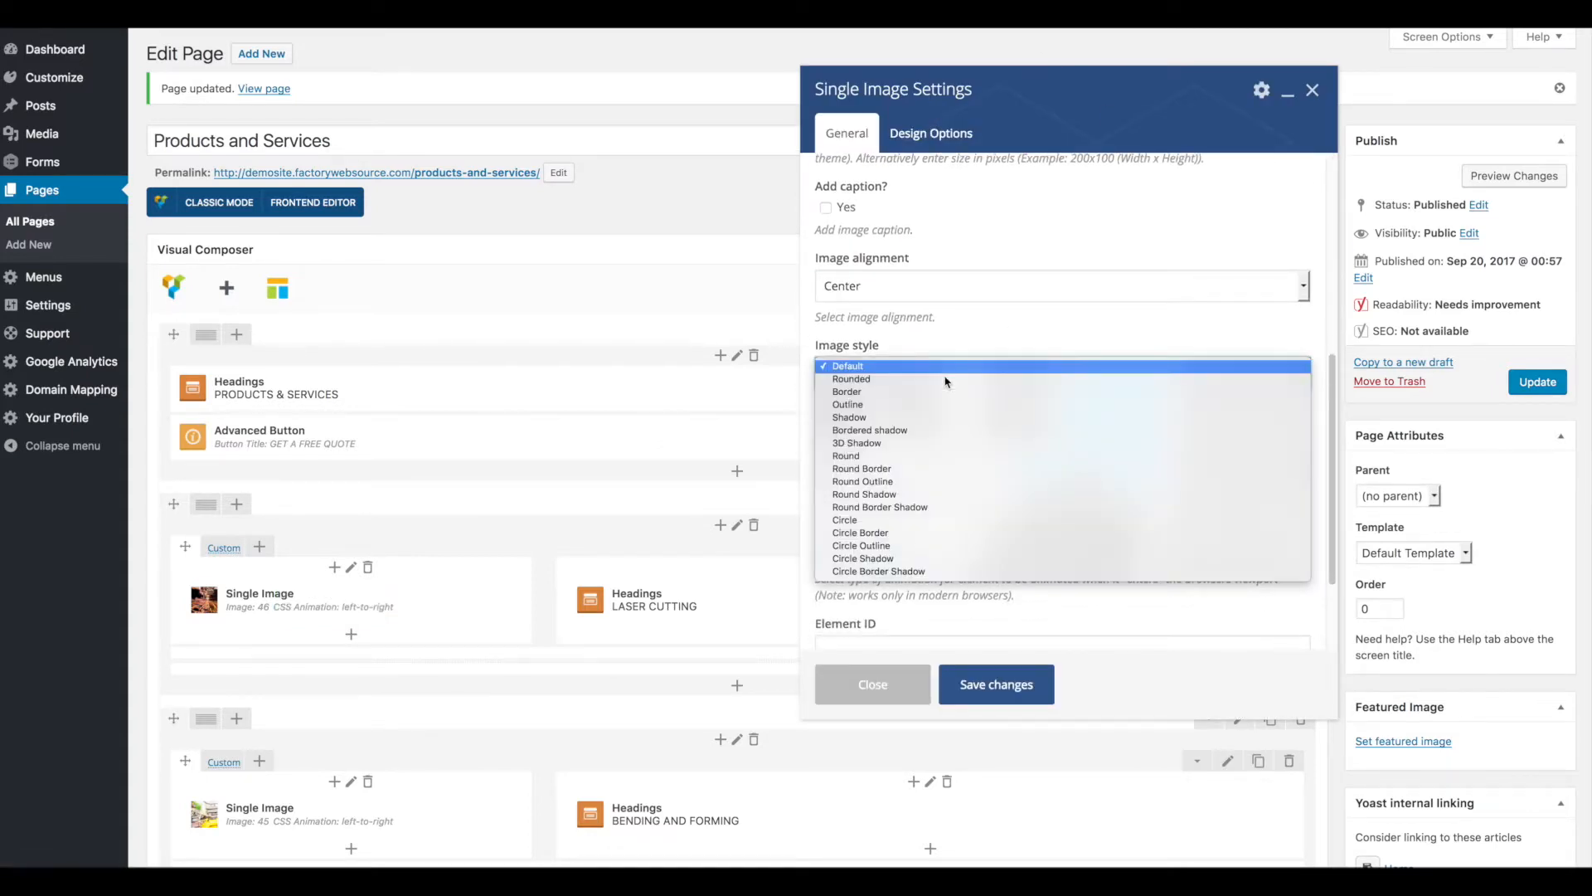
pyautogui.click(952, 535)
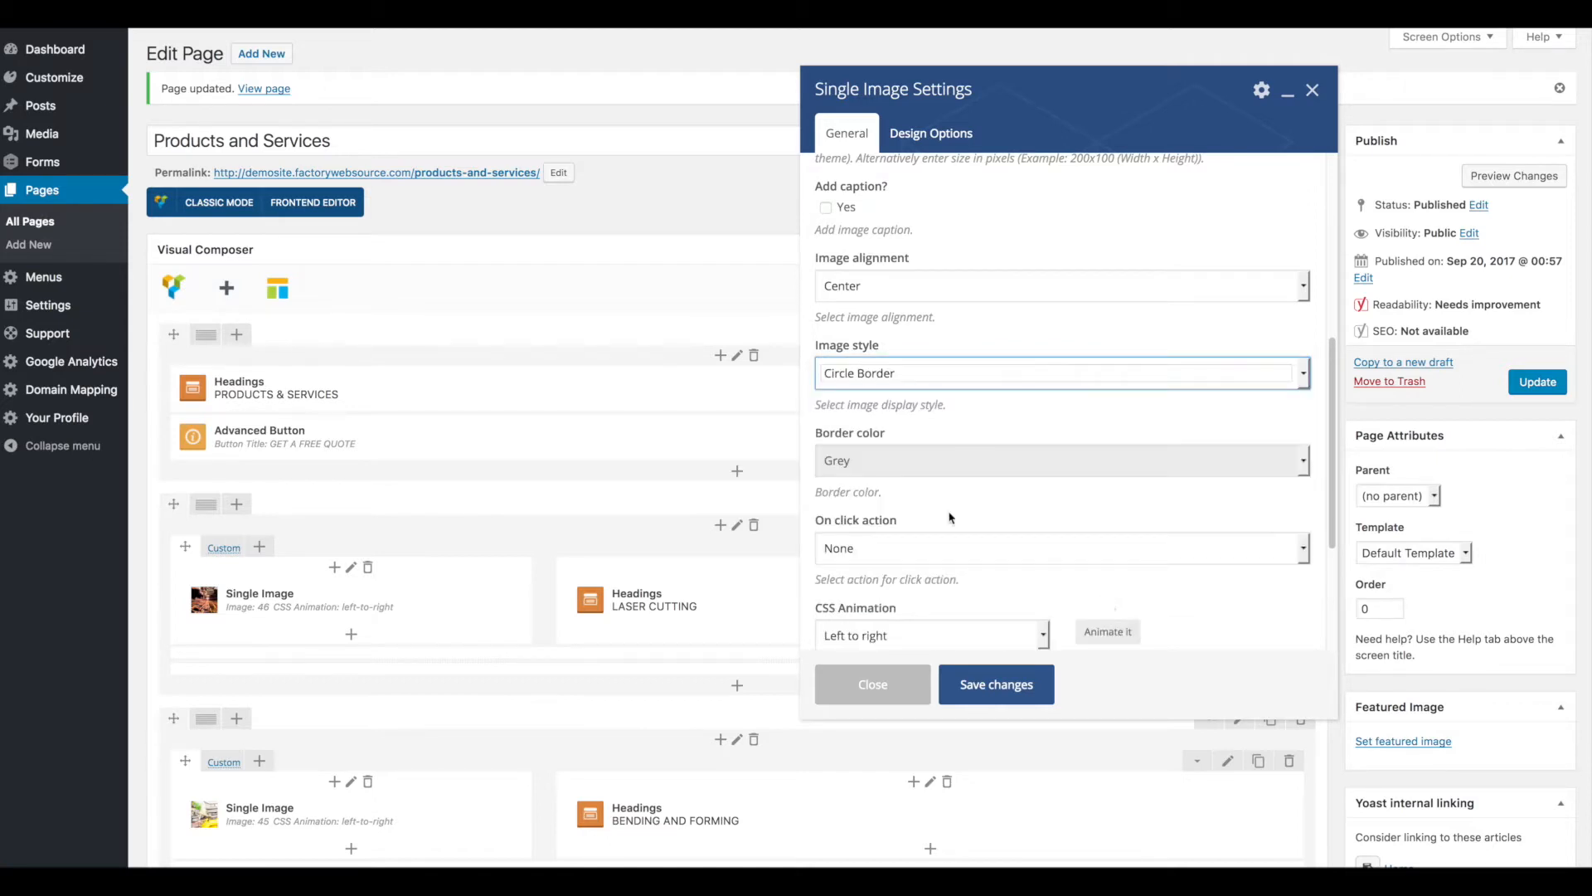
pyautogui.click(871, 466)
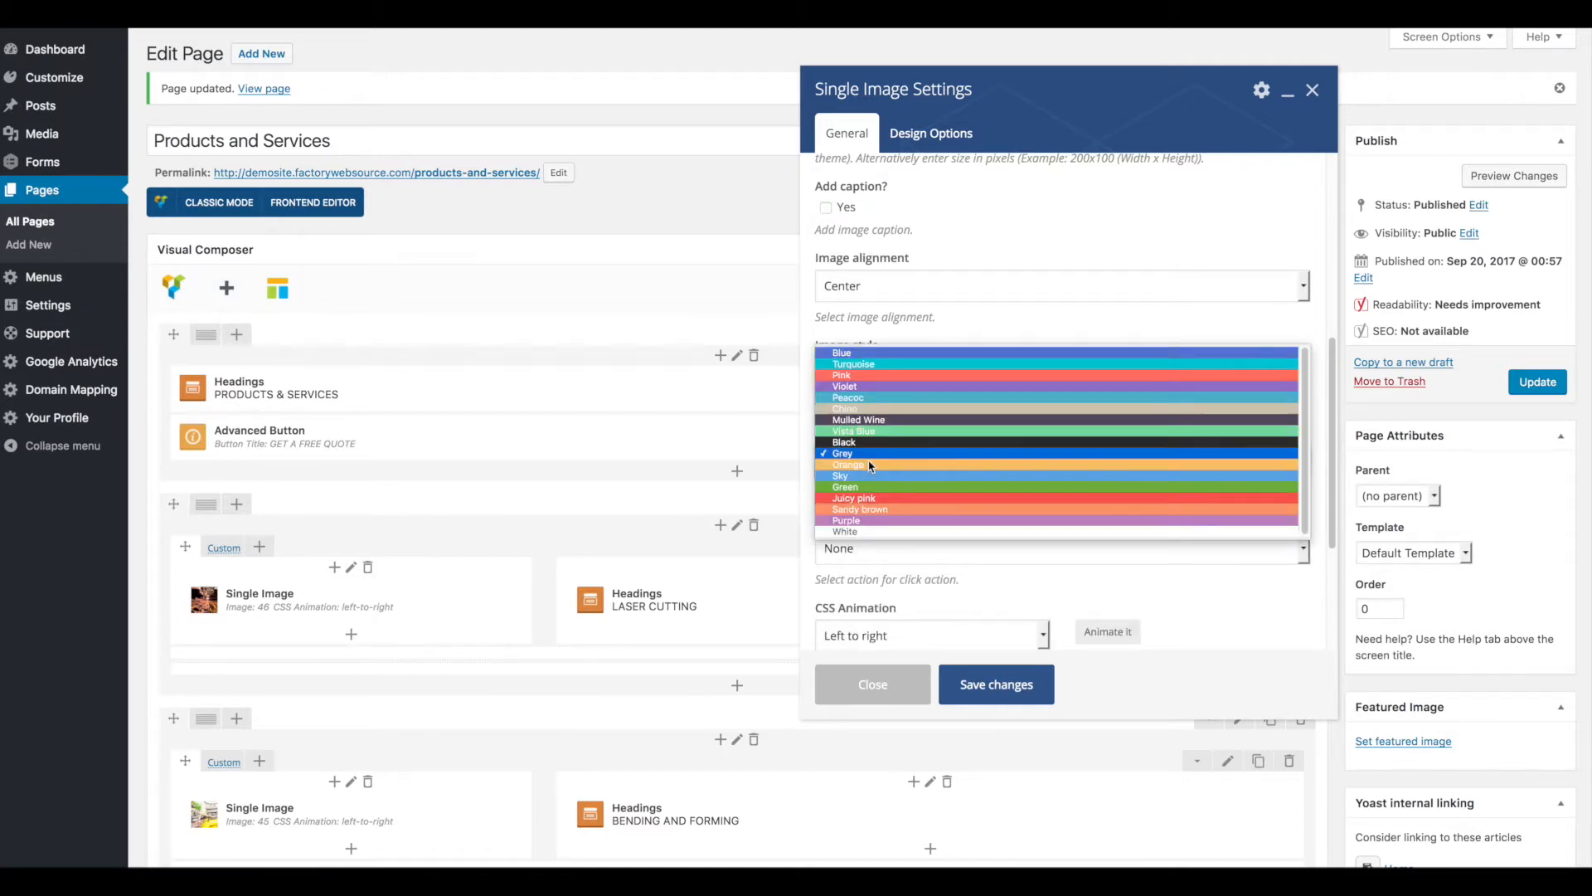
pyautogui.click(1045, 238)
pyautogui.click(1010, 695)
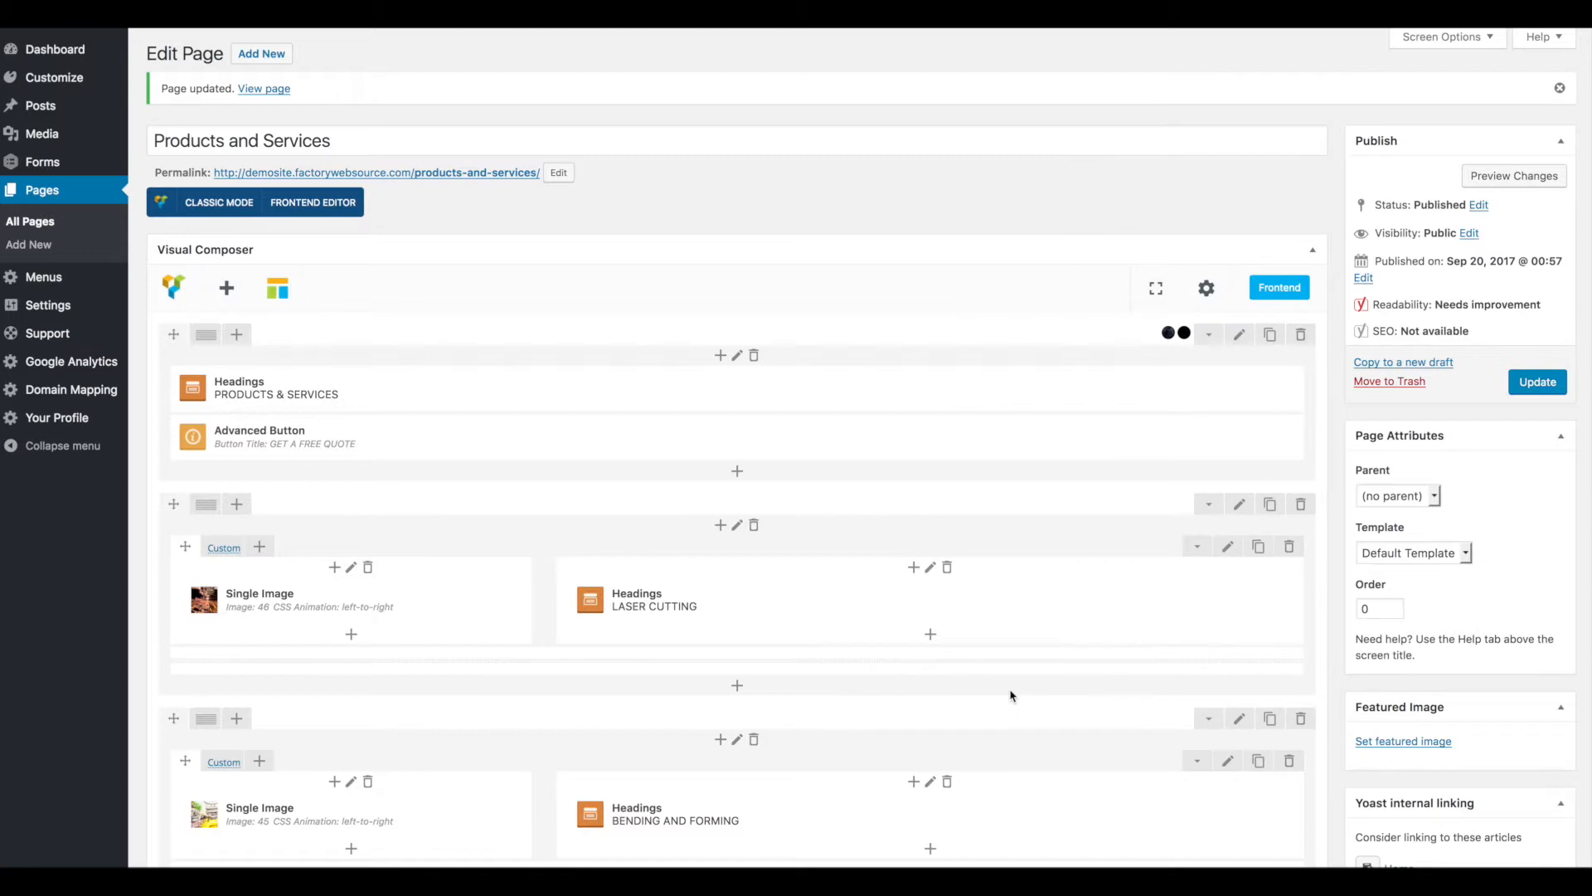
pyautogui.moveTo(367, 594)
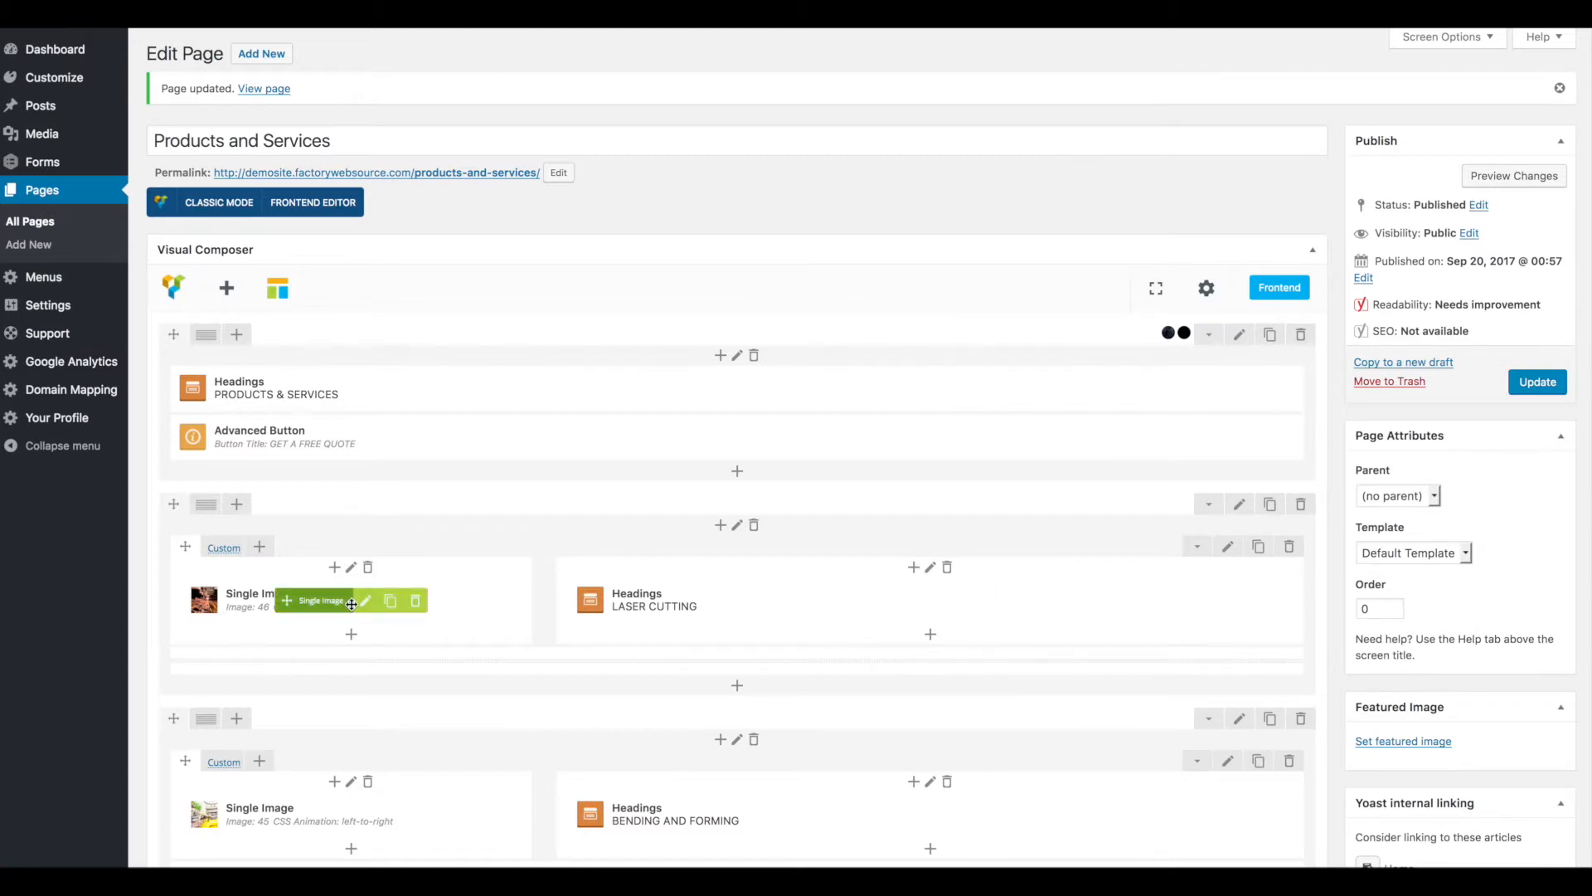
# - Open the Laser Cutting heading's settings, examine its title, sub heading text and typography options, and close them without changes
pyautogui.moveTo(849, 603)
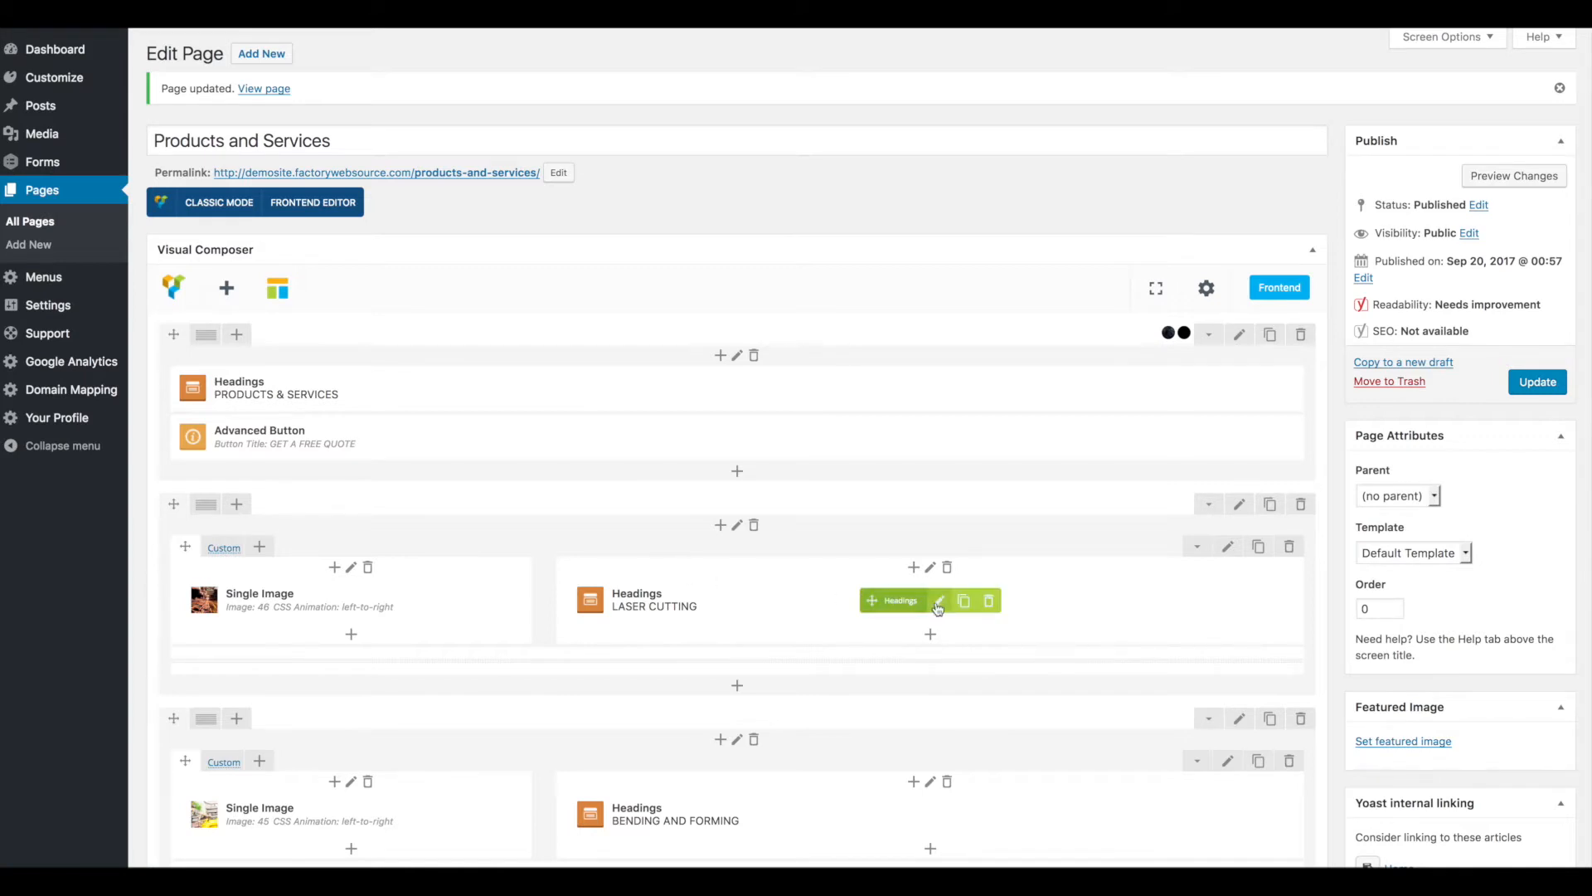
pyautogui.click(939, 602)
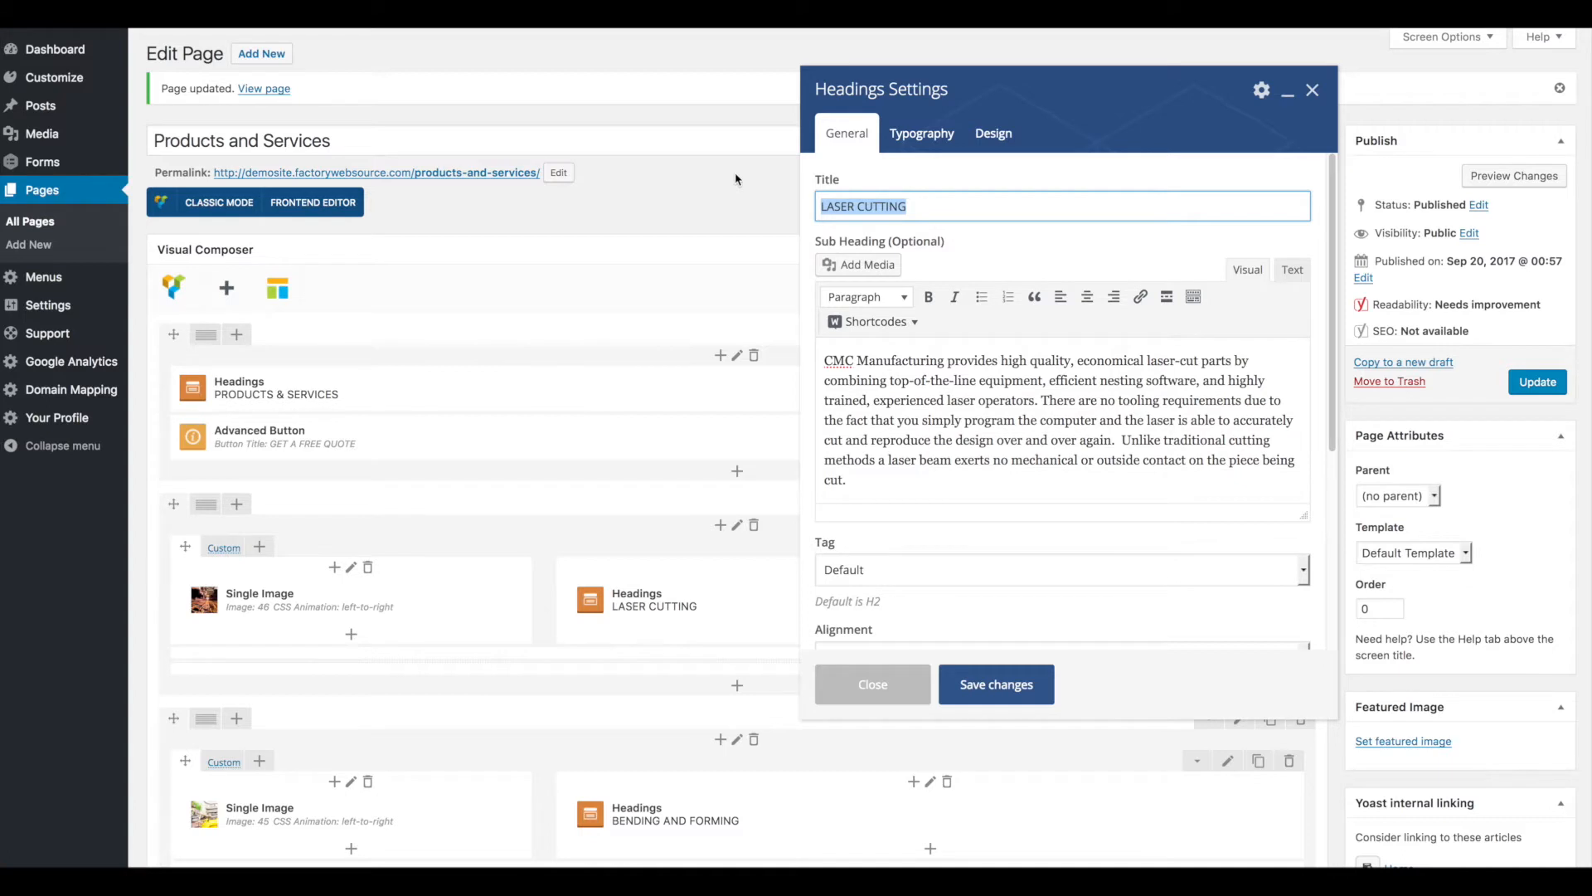
pyautogui.moveTo(875, 484); pyautogui.dragTo(812, 361)
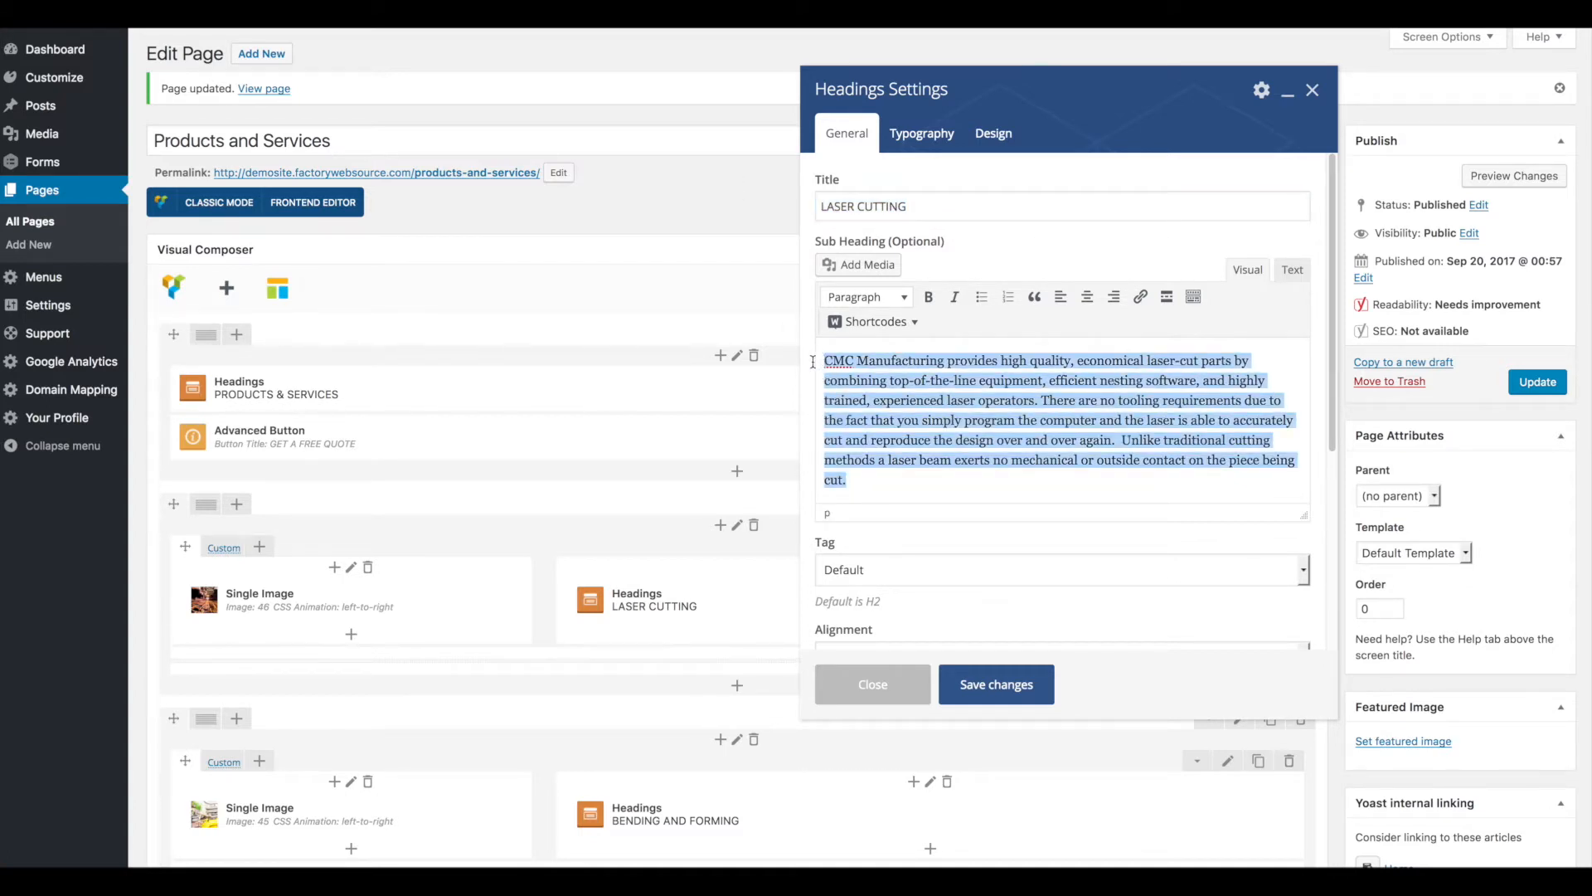
pyautogui.click(913, 135)
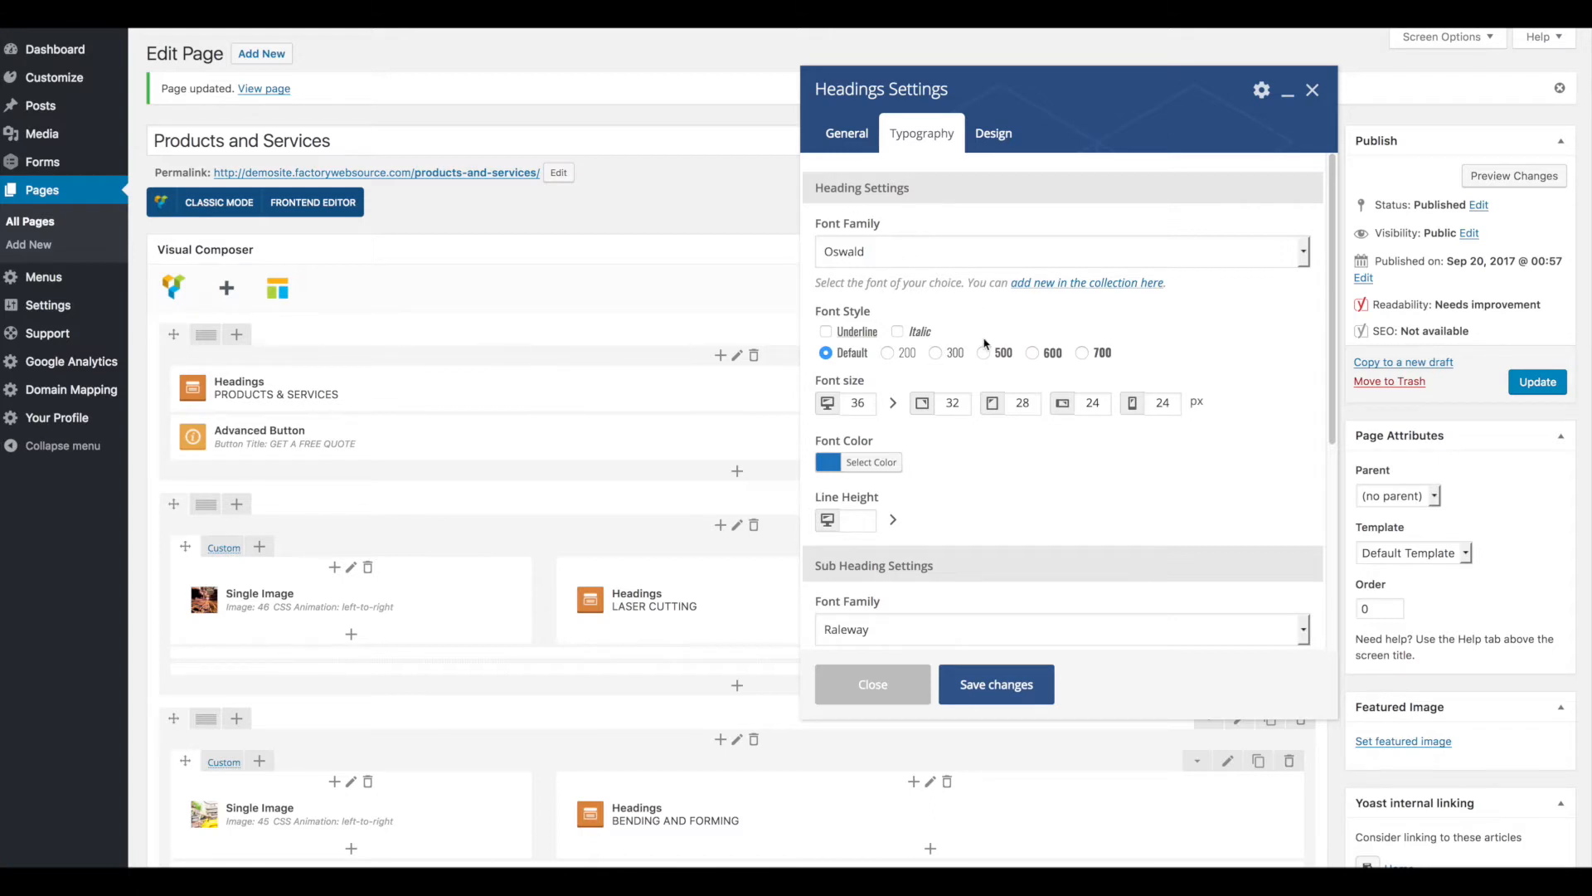
pyautogui.scroll(-4, 984, 343)
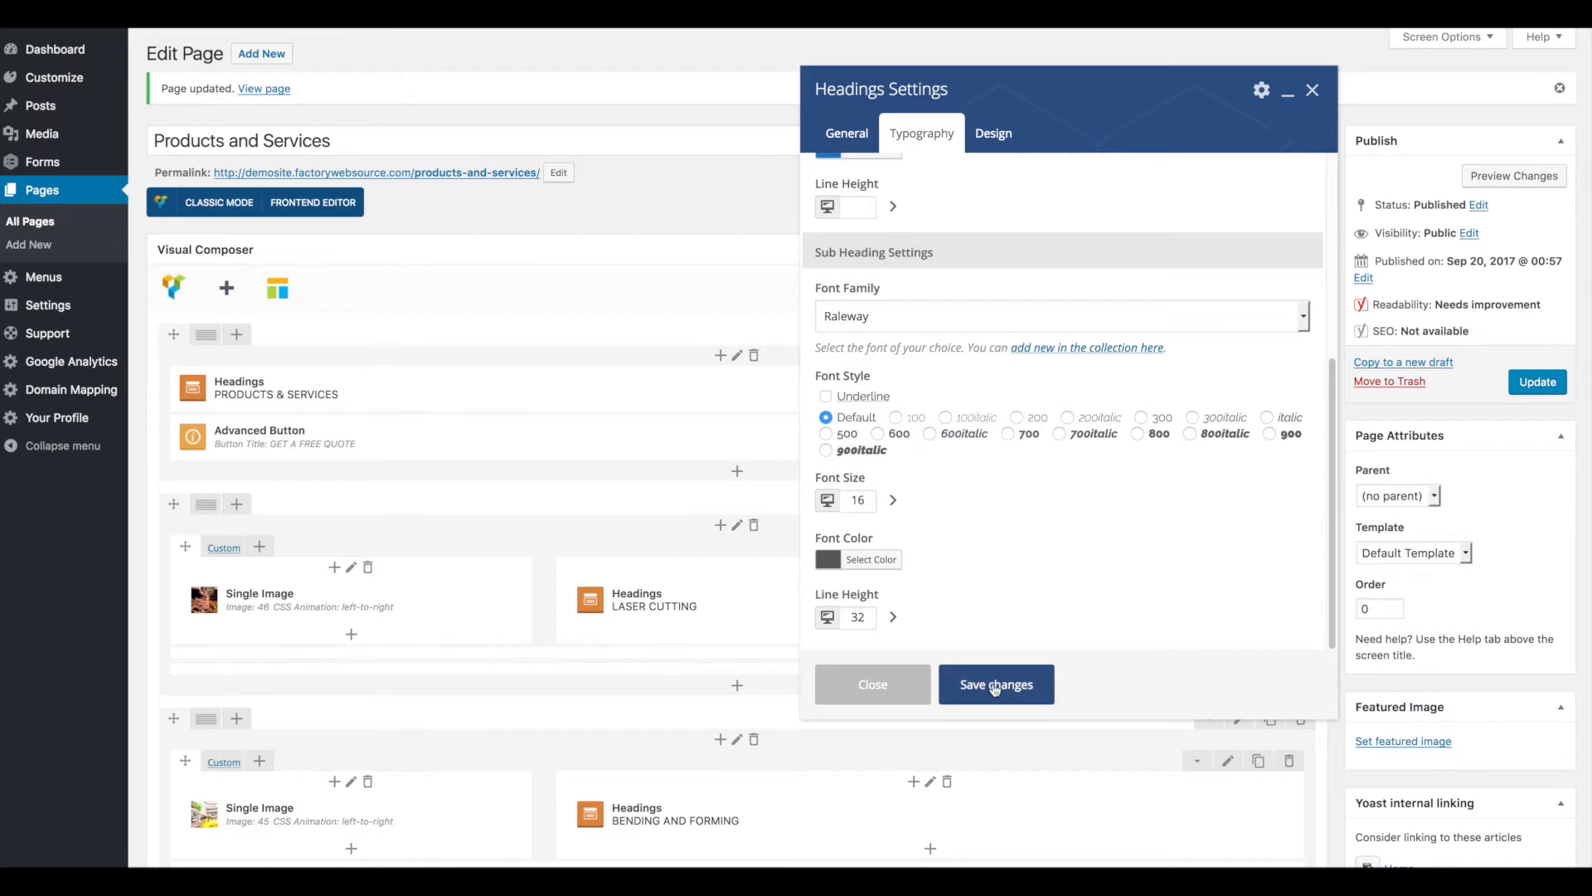
pyautogui.click(903, 692)
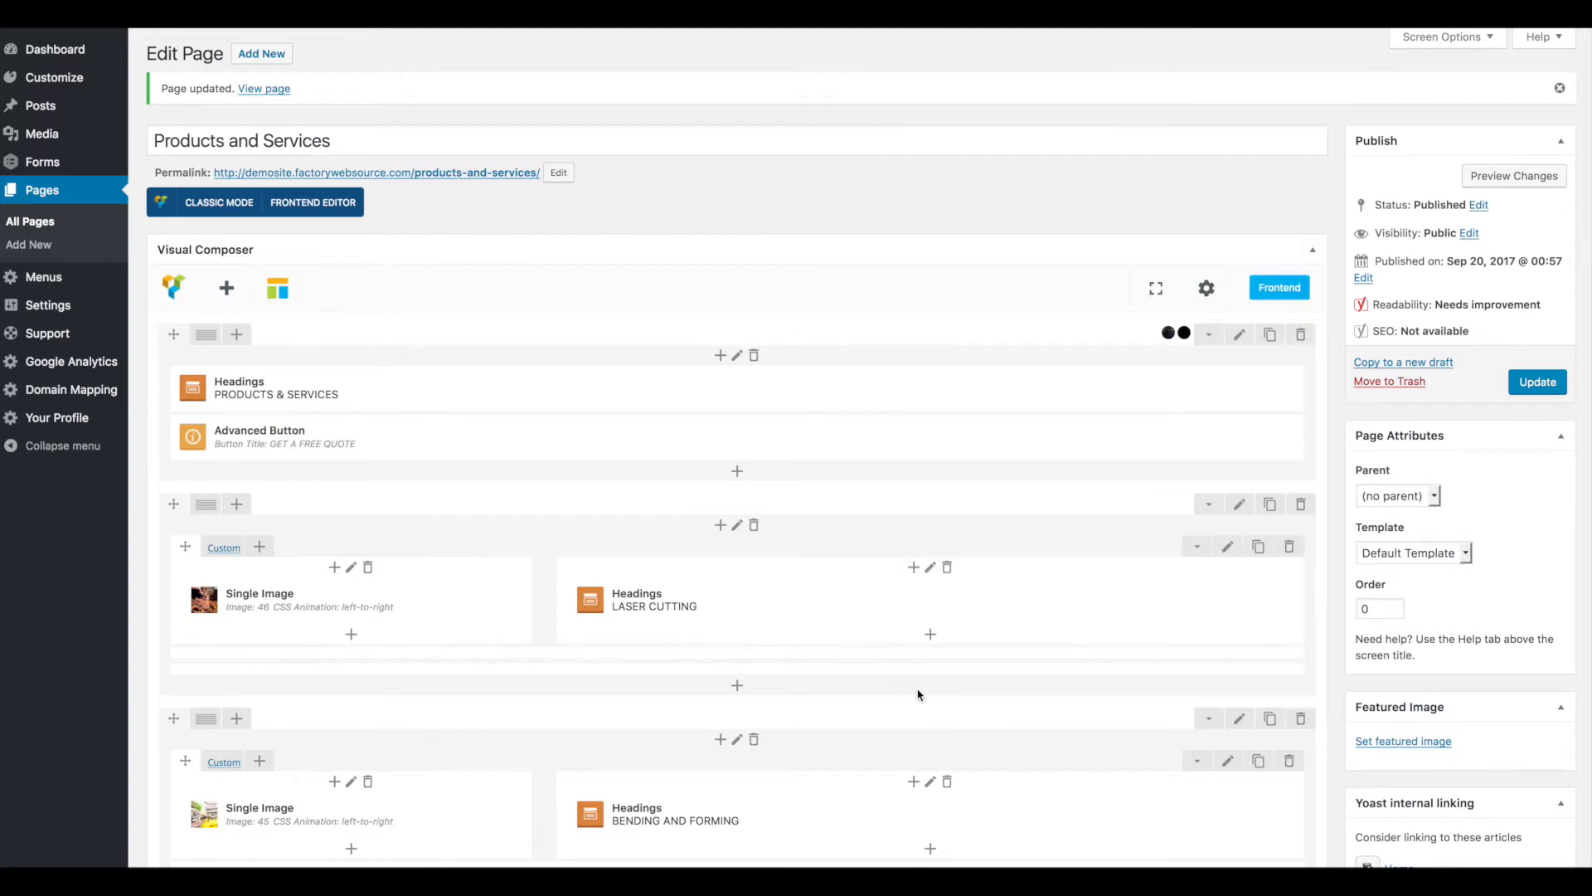
# - Request deletion of the whole Welding row, and cancel at the confirmation
pyautogui.scroll(-3, 742, 510)
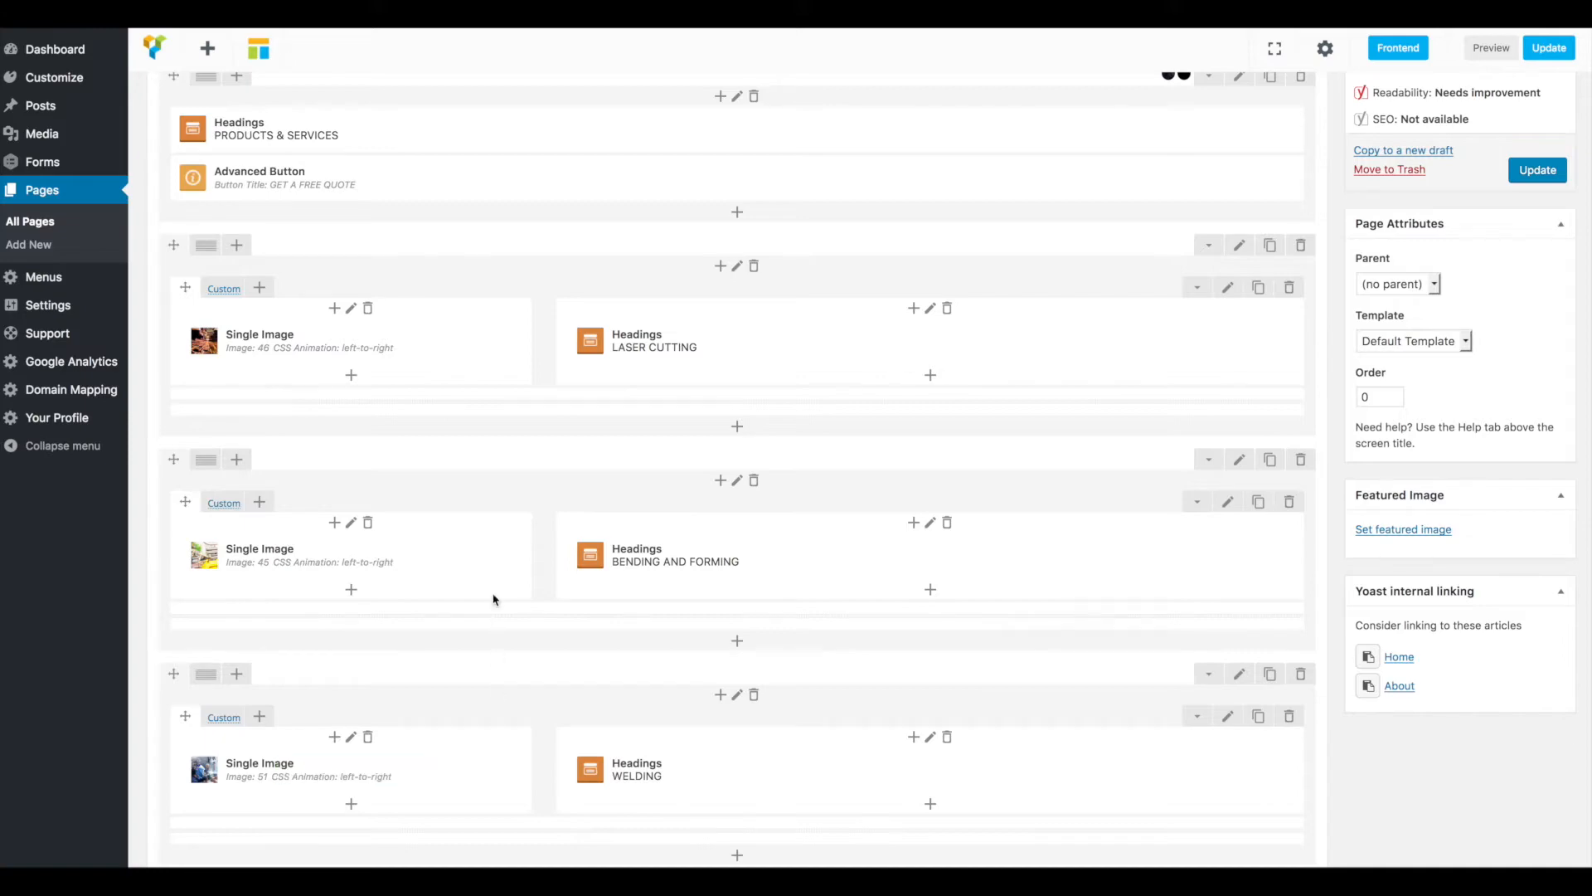
pyautogui.scroll(-4, 494, 597)
pyautogui.scroll(2, 494, 597)
pyautogui.moveTo(868, 563)
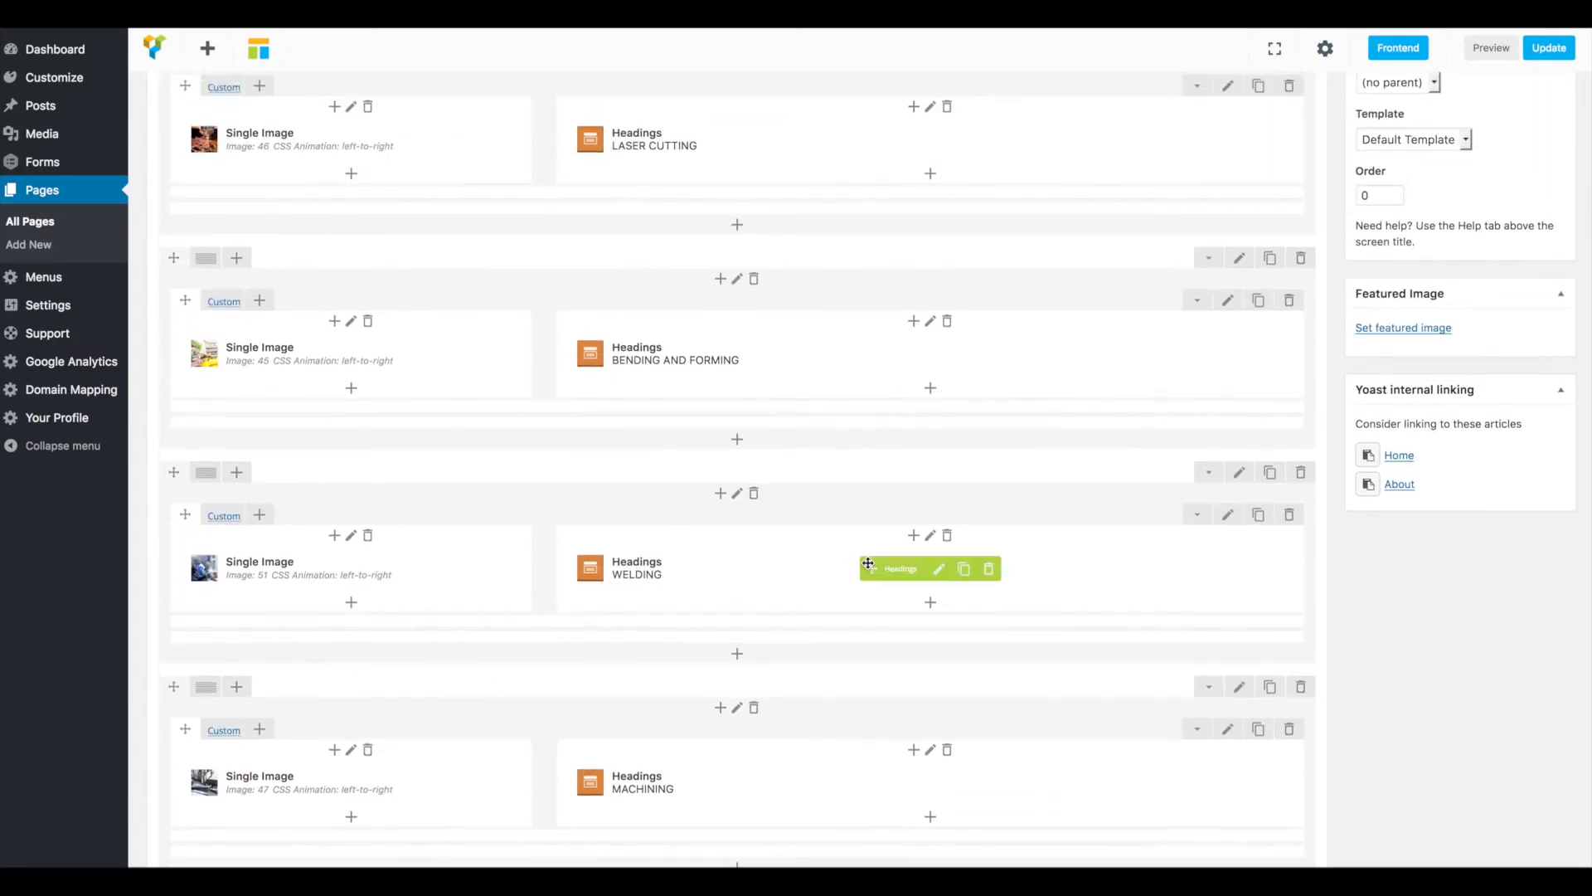
pyautogui.click(1301, 475)
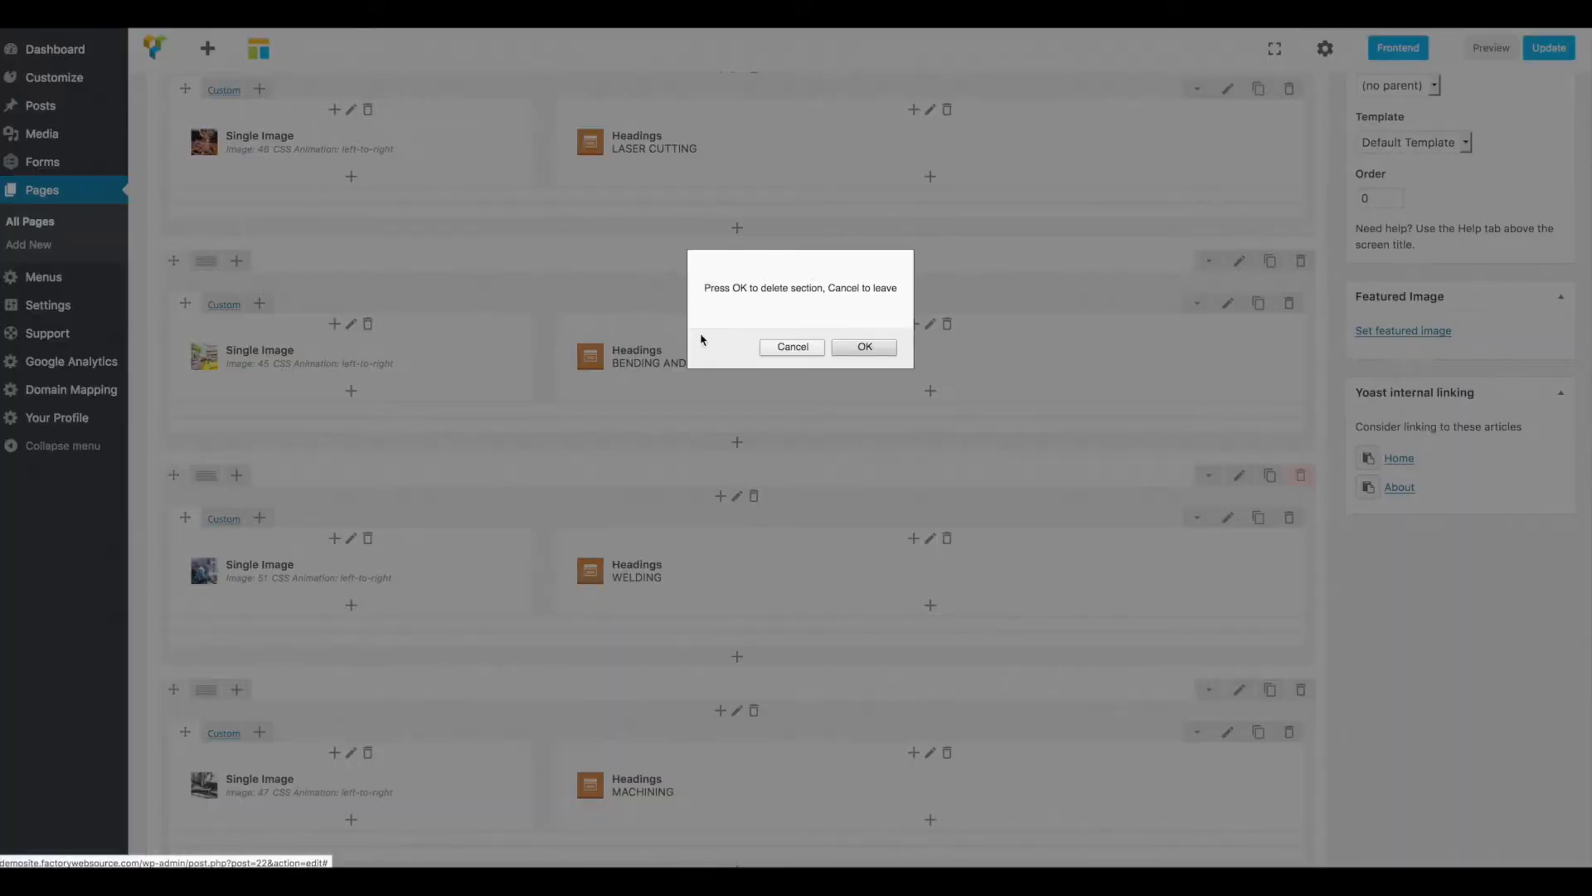
pyautogui.click(792, 347)
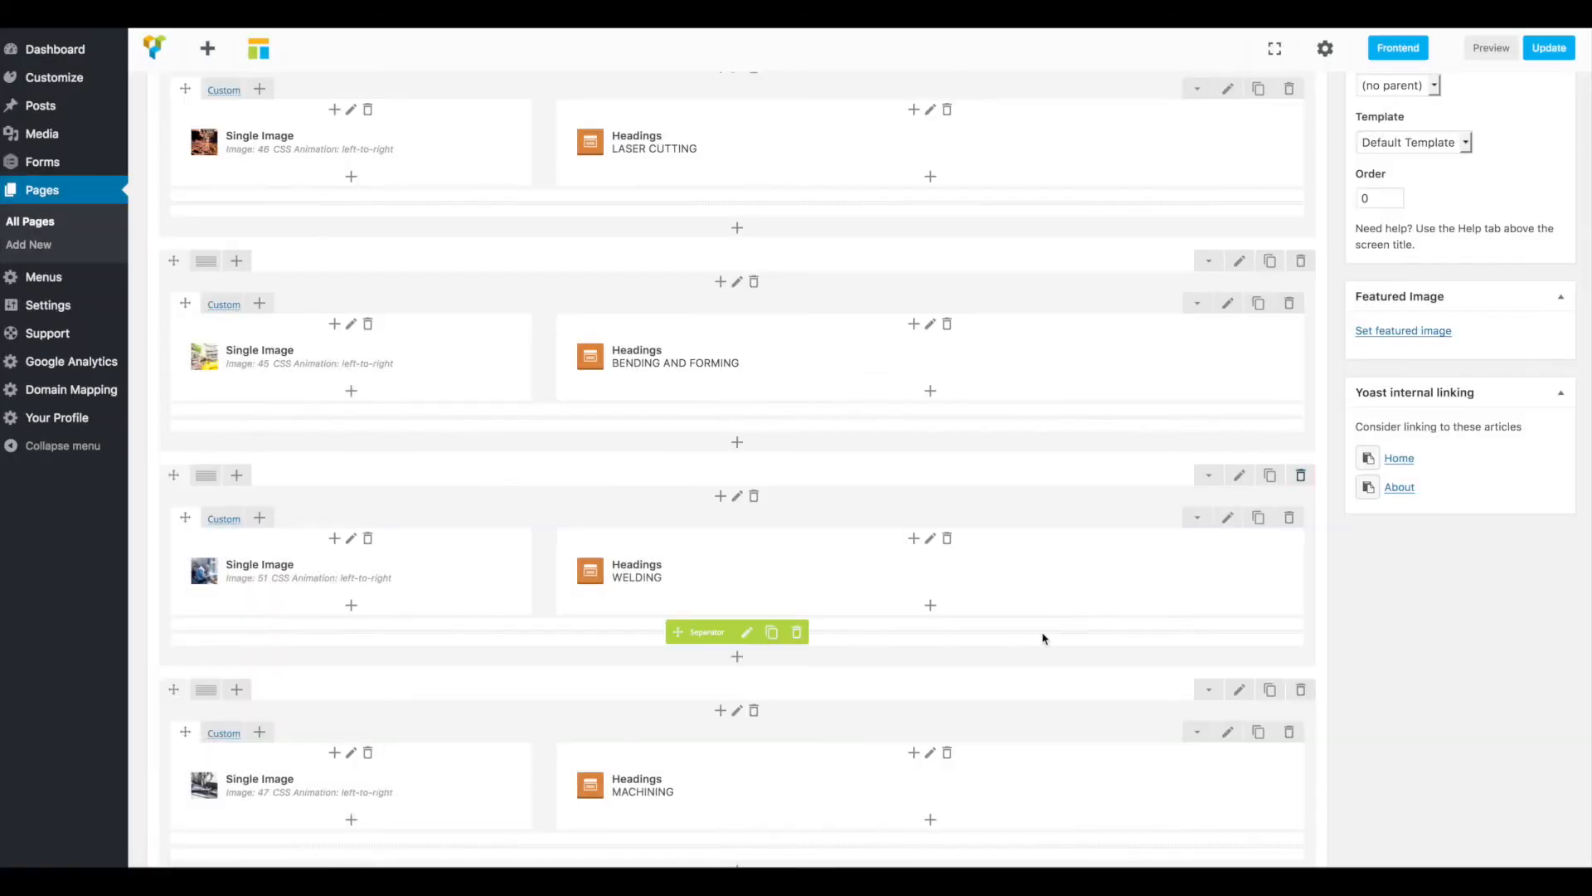
# - Duplicate the Assembly row near the end of the page and update the page
pyautogui.scroll(-3, 1043, 639)
pyautogui.scroll(-3, 1043, 638)
pyautogui.scroll(-3, 1042, 638)
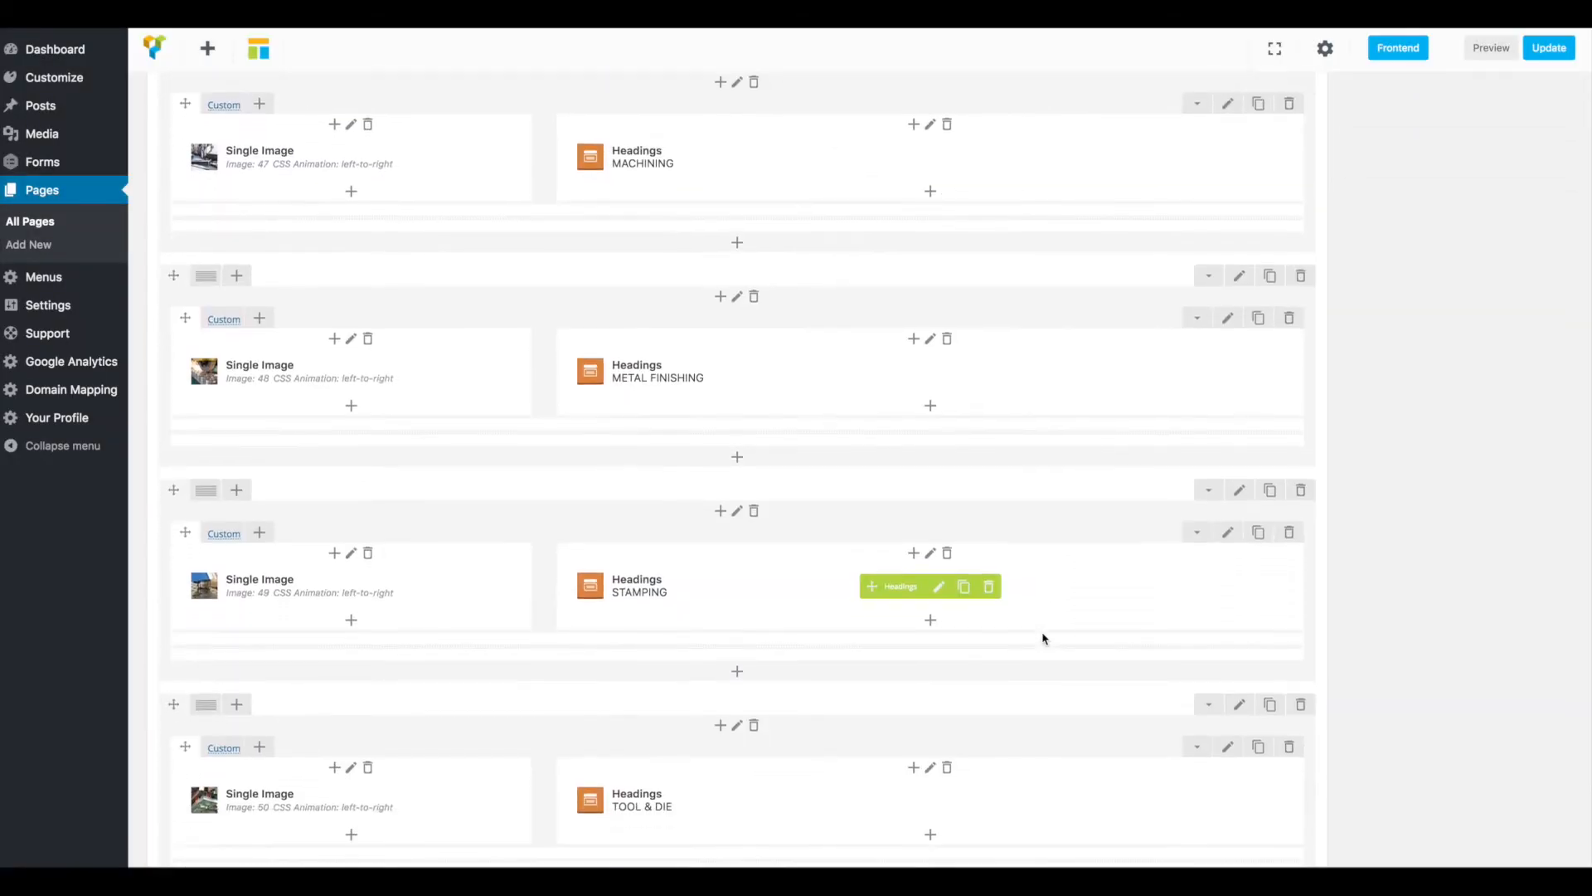
pyautogui.scroll(-1, 1043, 638)
pyautogui.scroll(-4, 423, 669)
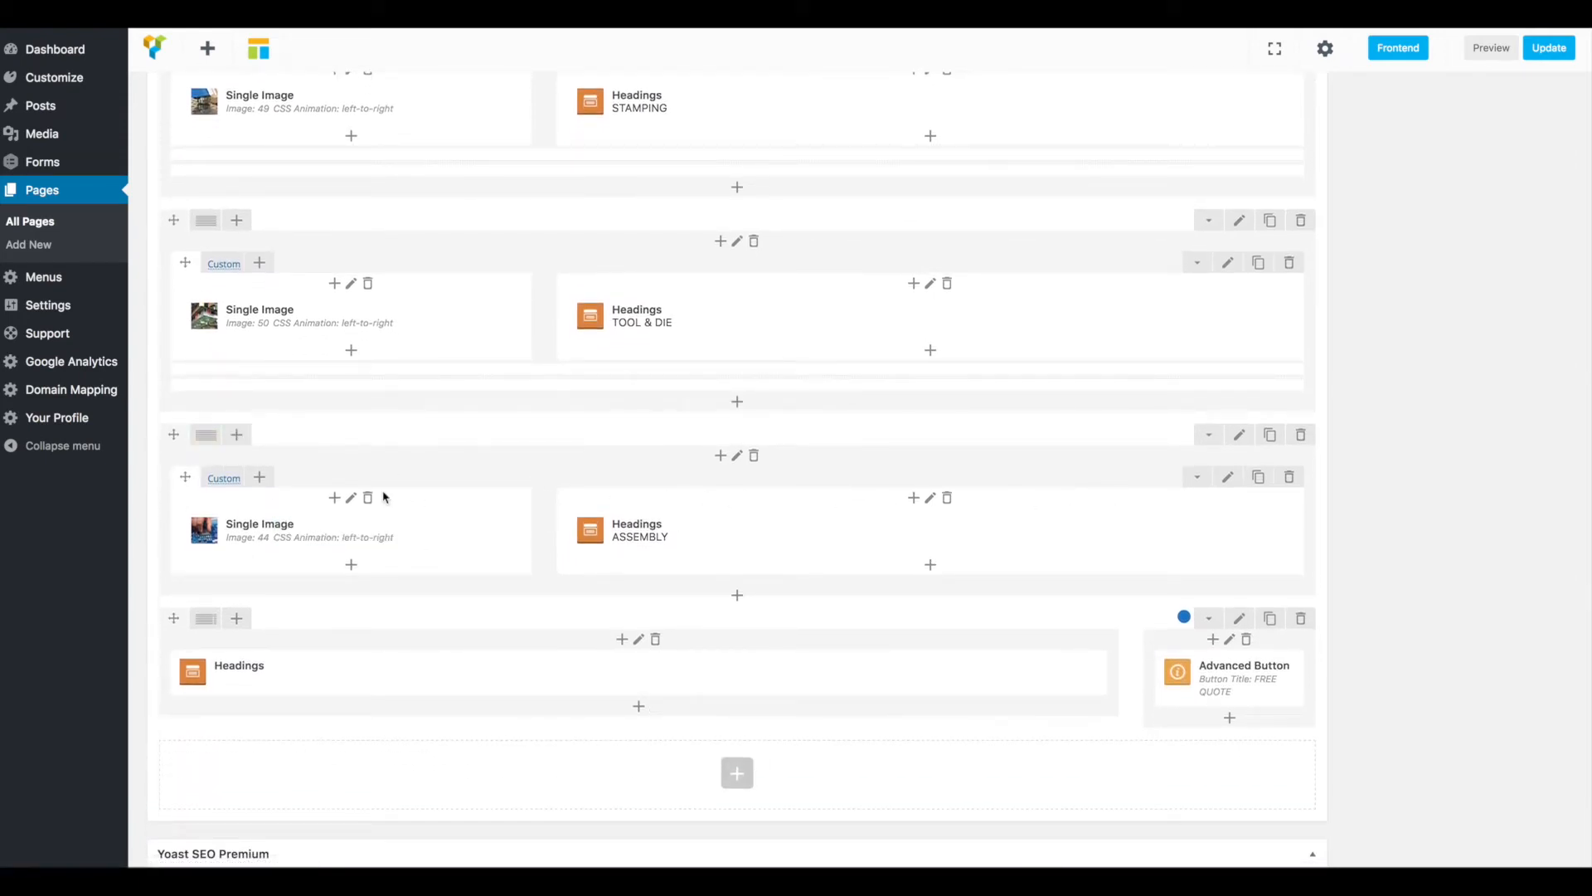
pyautogui.click(1273, 436)
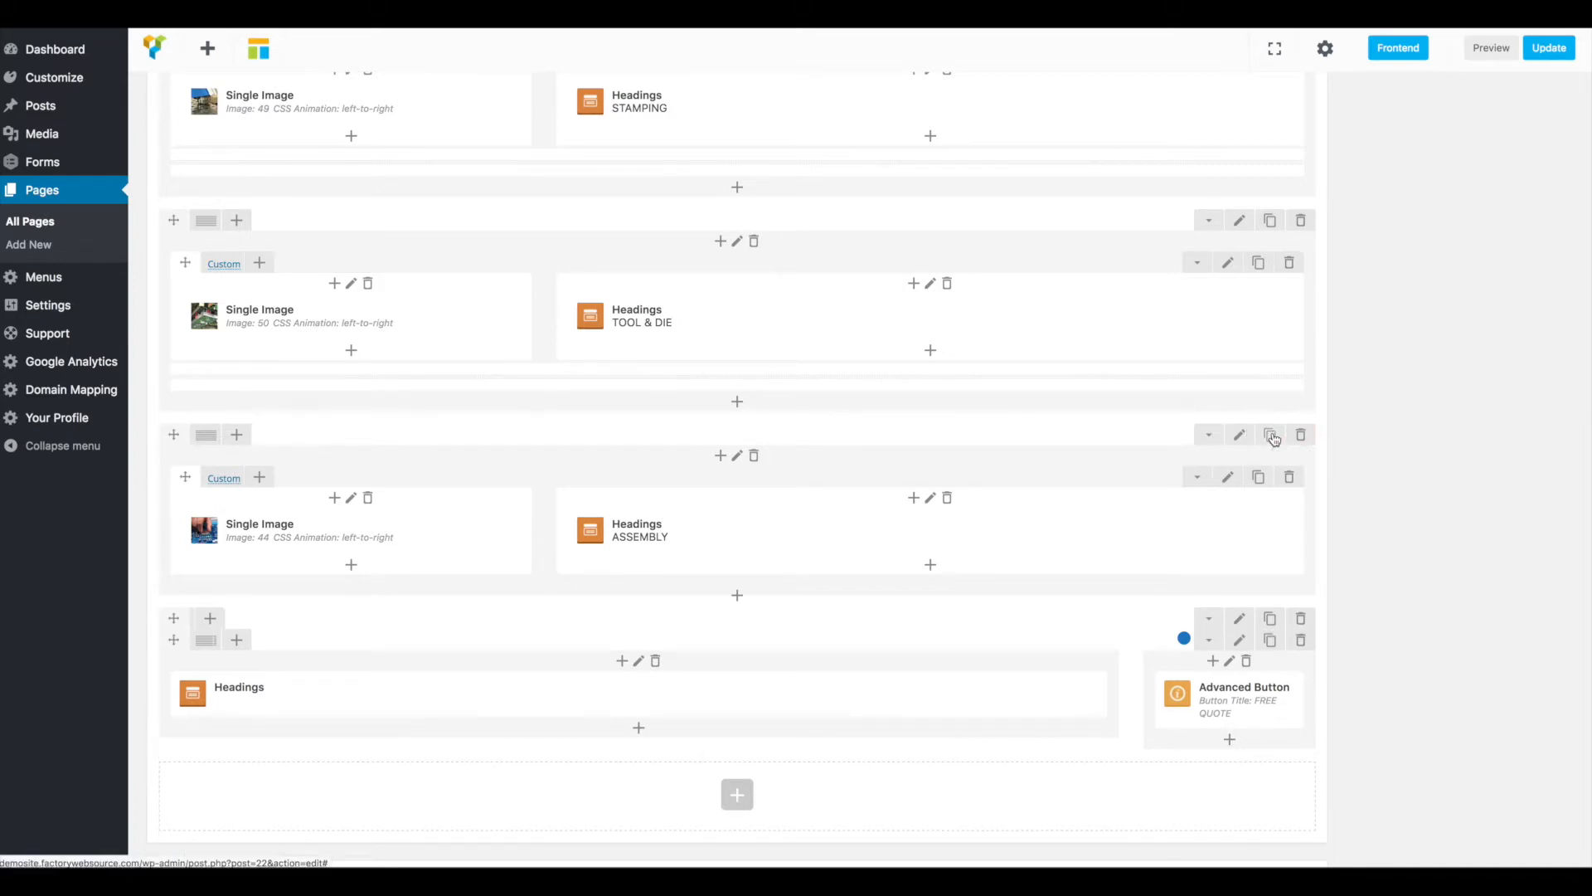
pyautogui.scroll(-3, 539, 638)
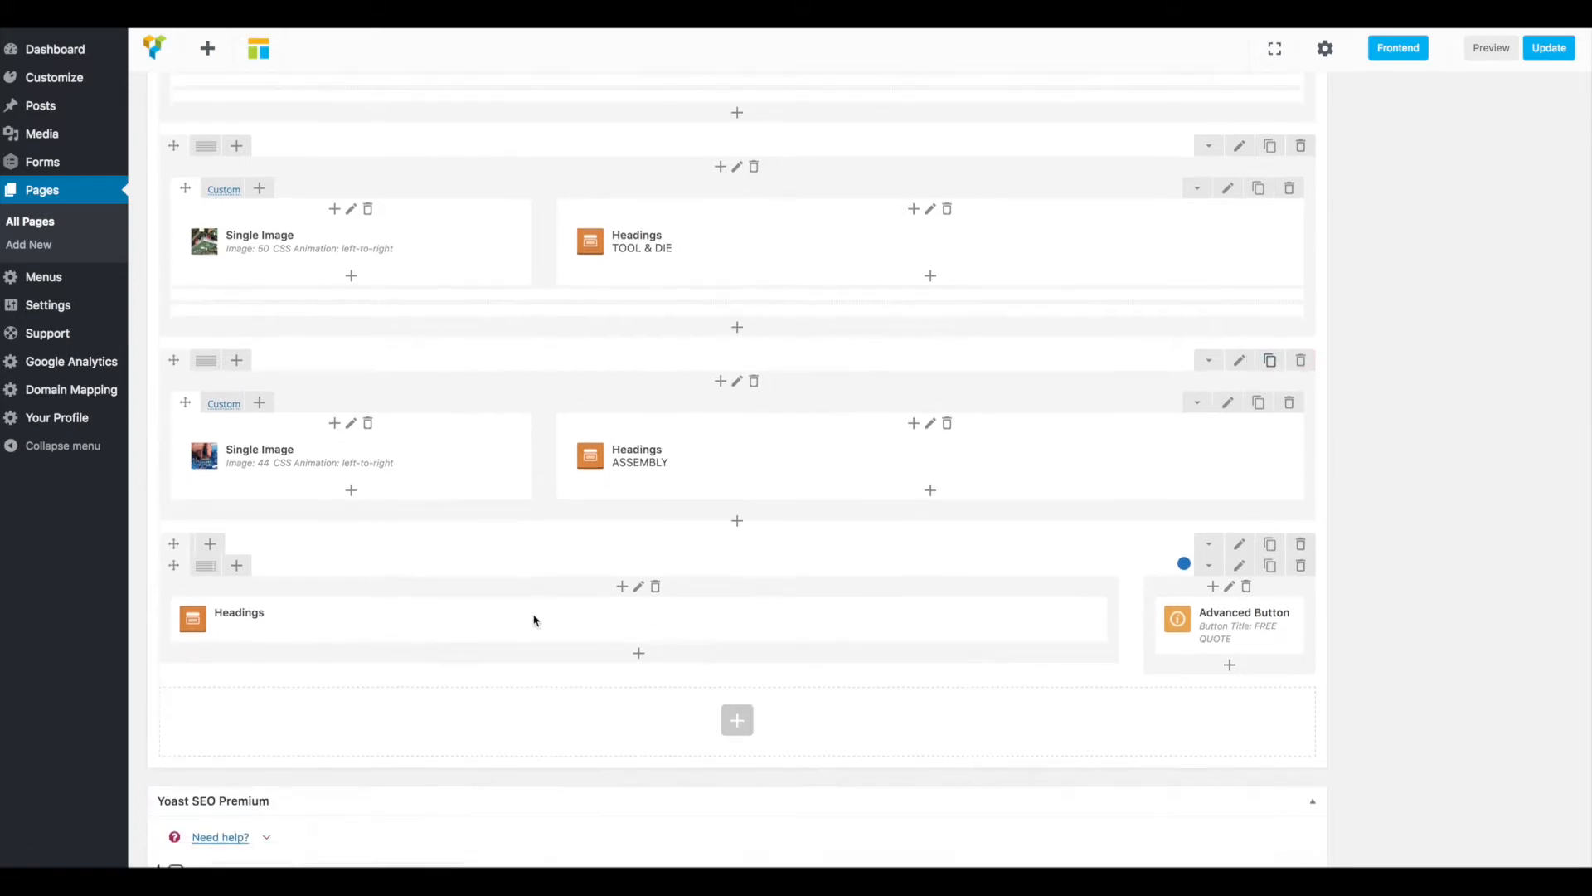
pyautogui.click(1549, 48)
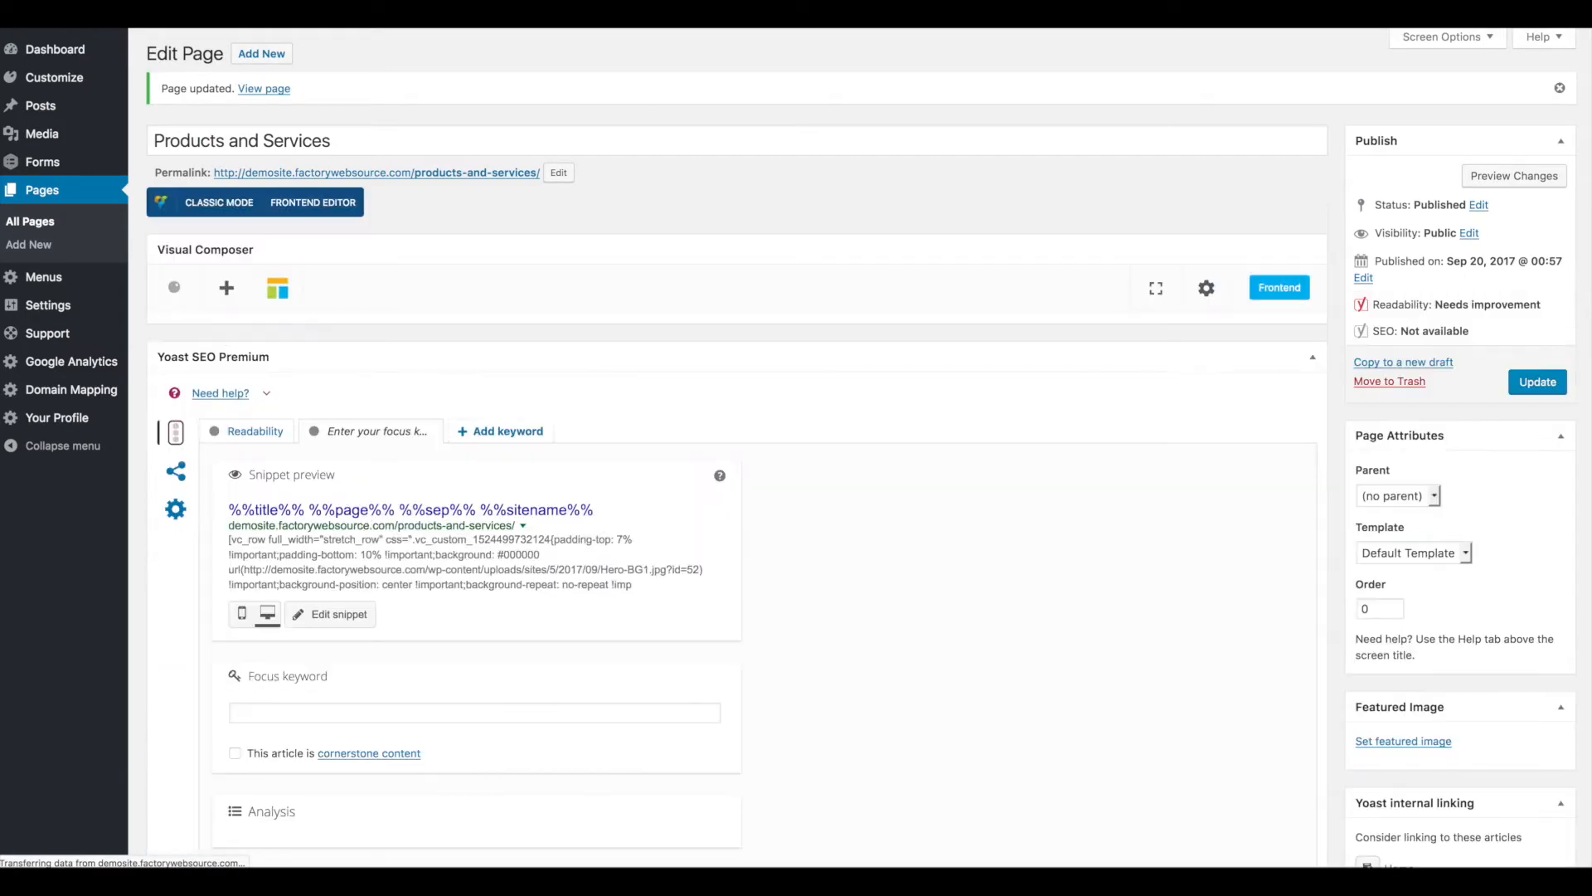
# - Check for the duplicated Assembly section in the editor and on the live Products and Services page
pyautogui.scroll(-8, 601, 485)
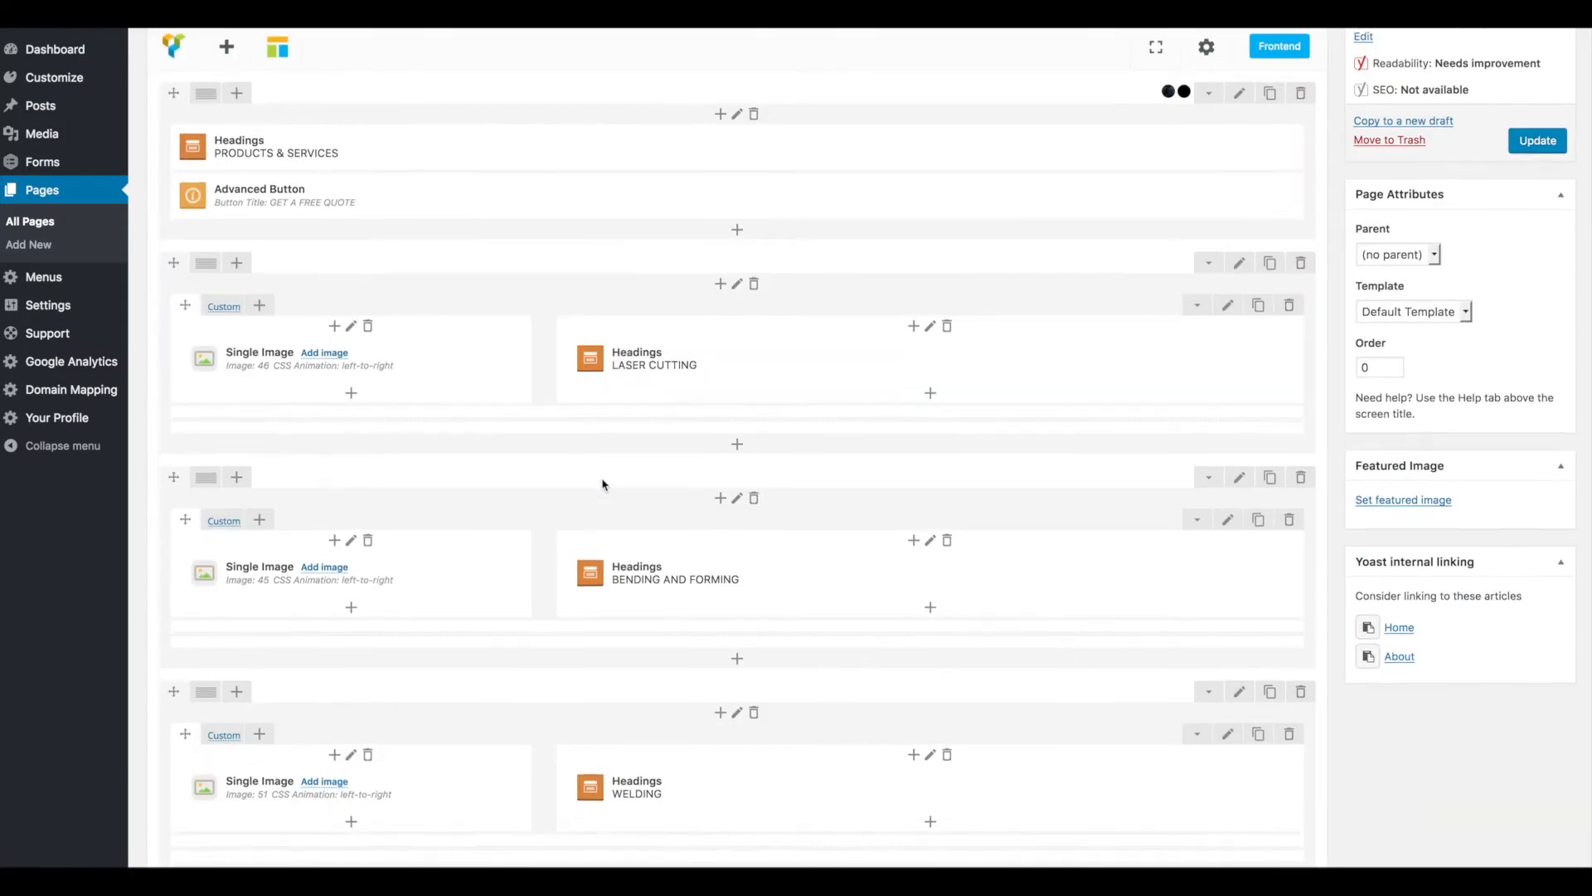
pyautogui.scroll(-10, 603, 485)
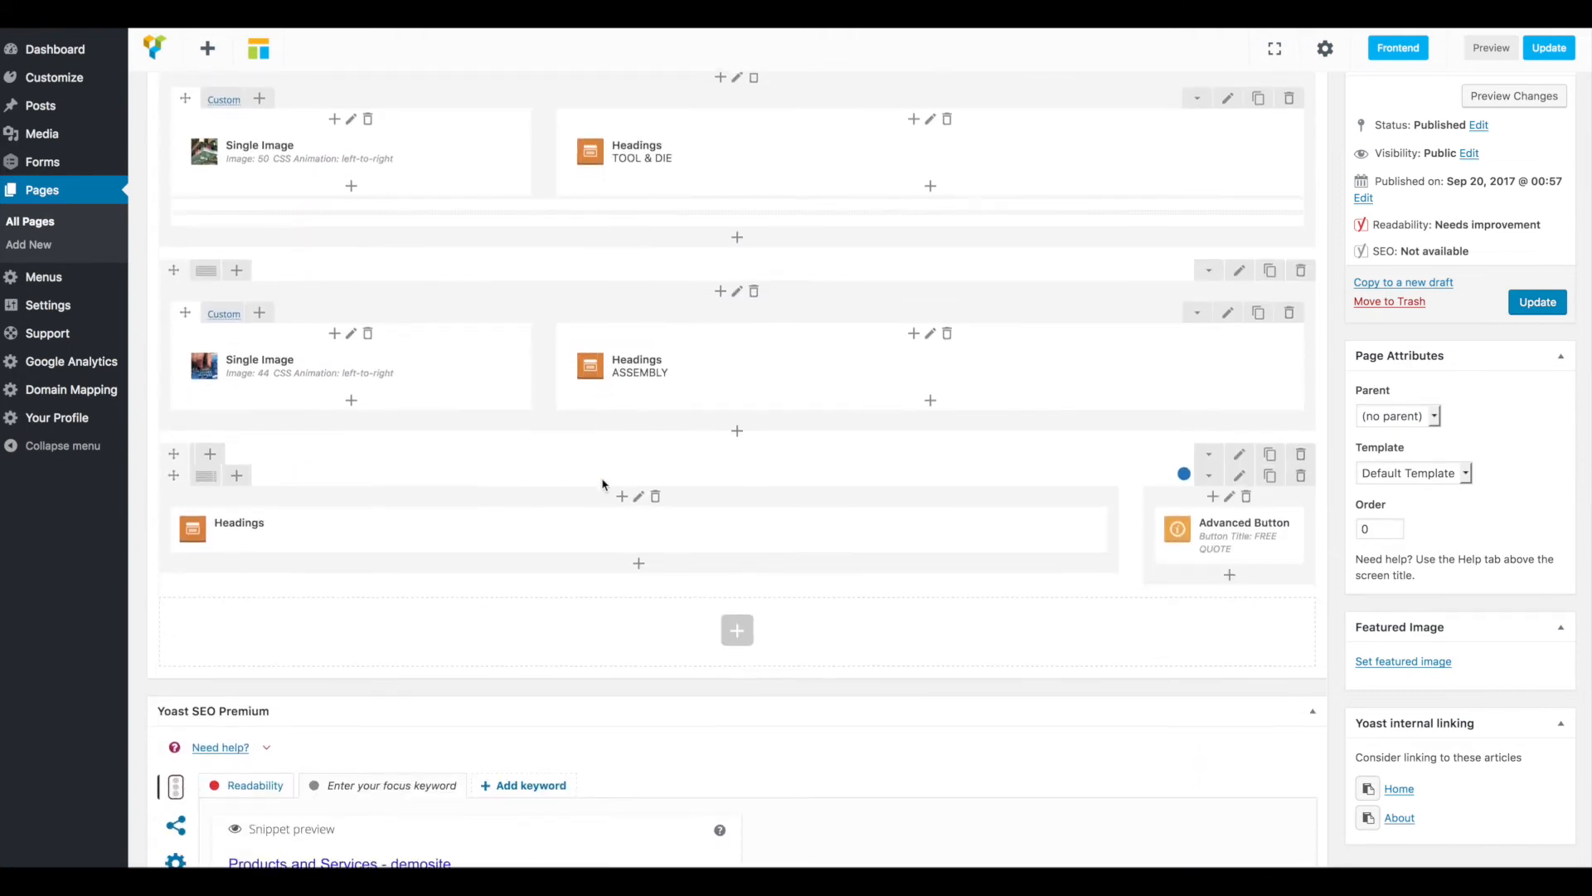
pyautogui.scroll(3, 603, 485)
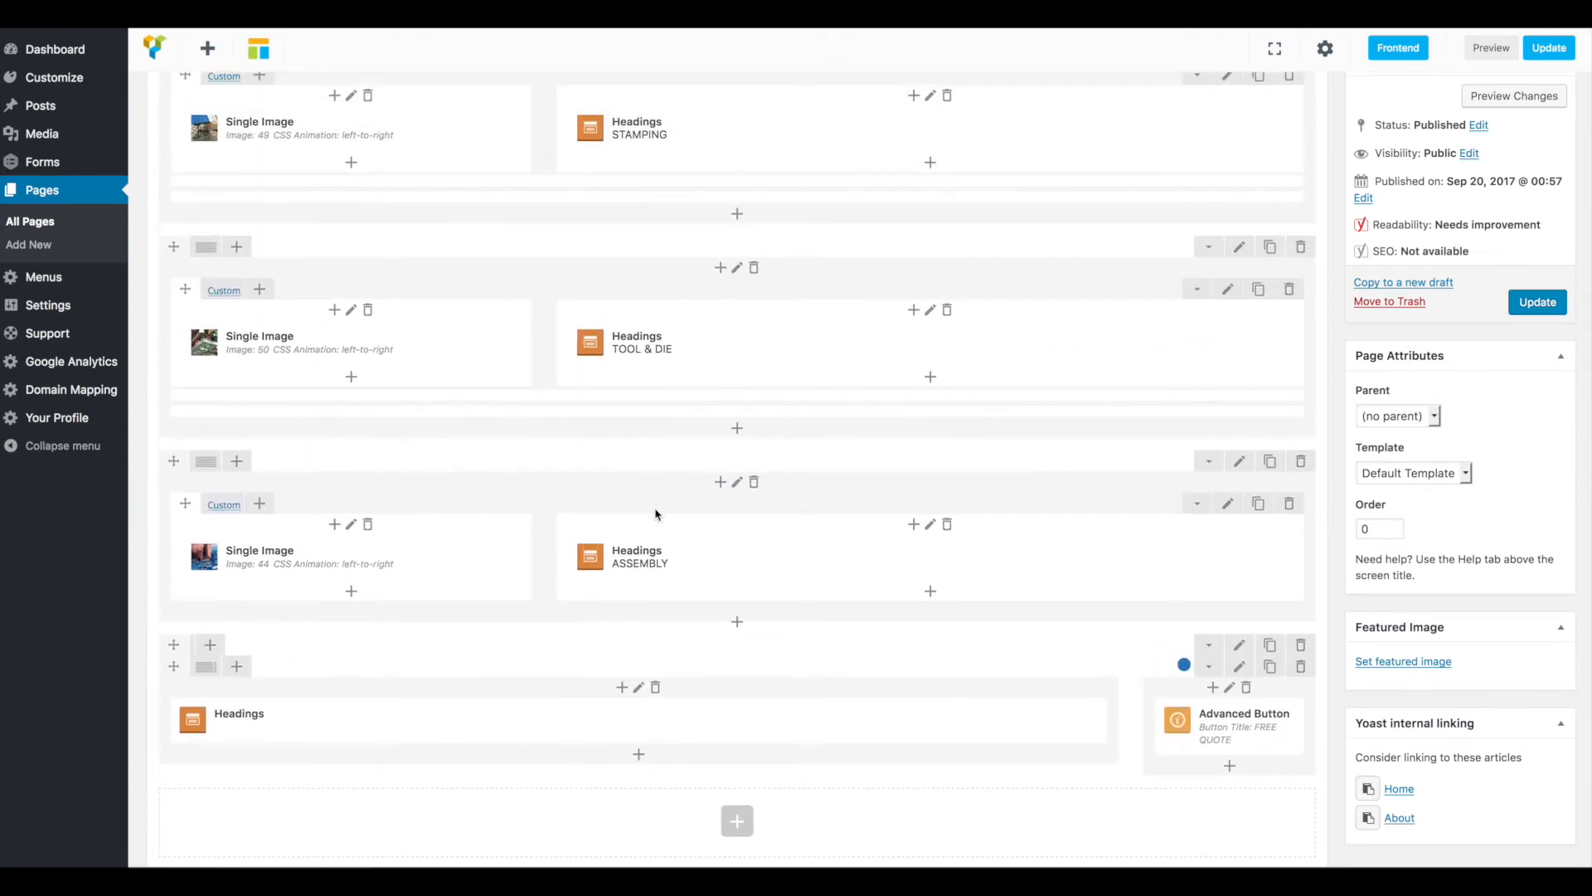
pyautogui.scroll(1, 656, 512)
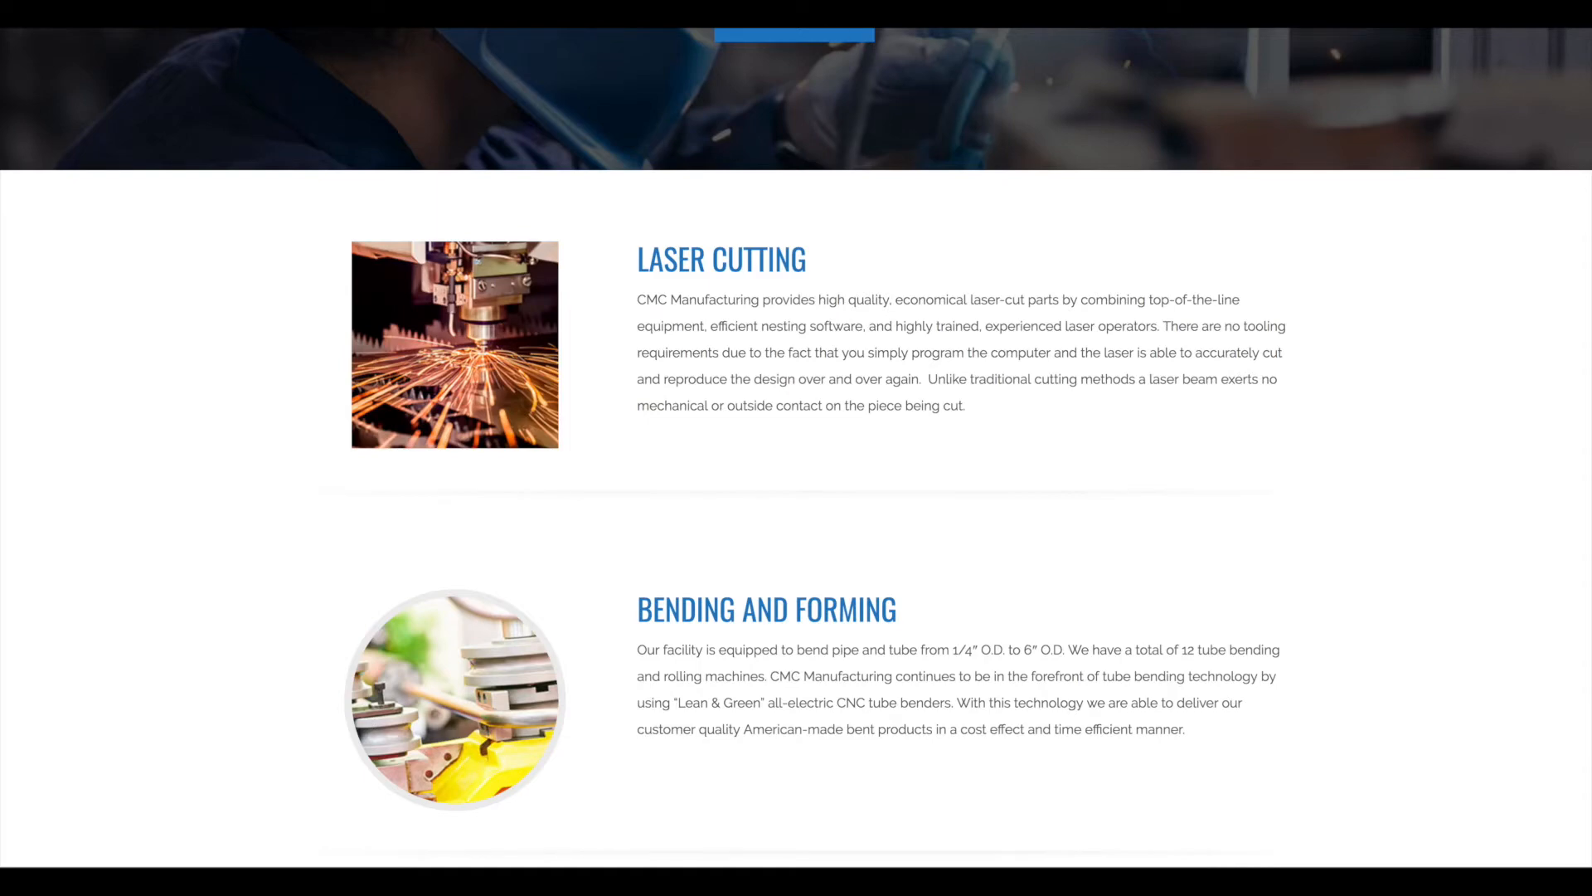
pyautogui.scroll(-10, 96, 124)
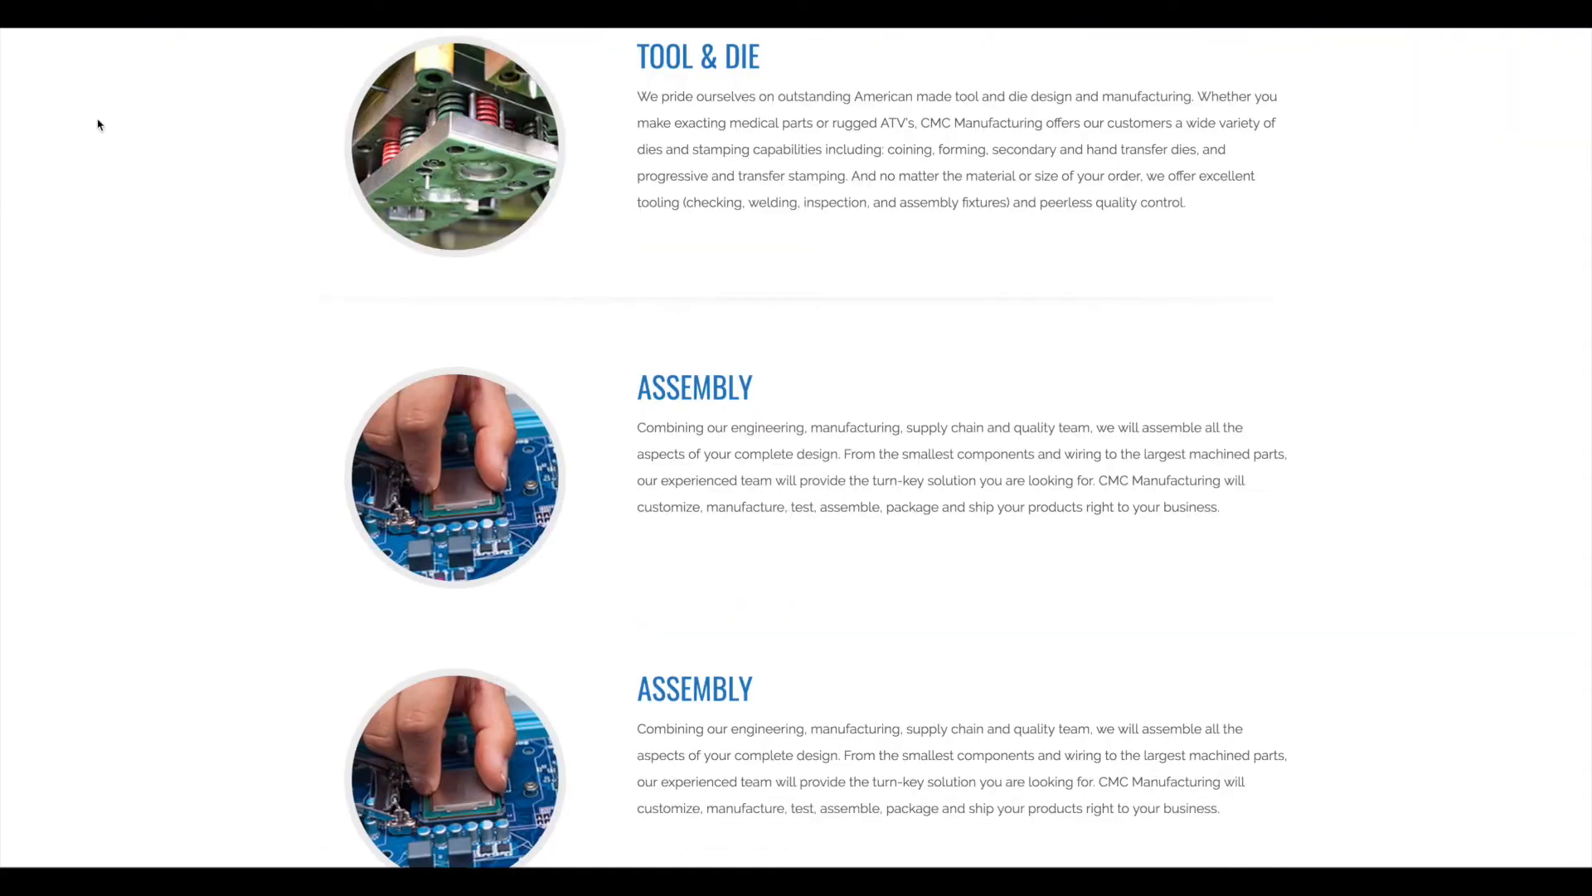
pyautogui.scroll(-3, 98, 125)
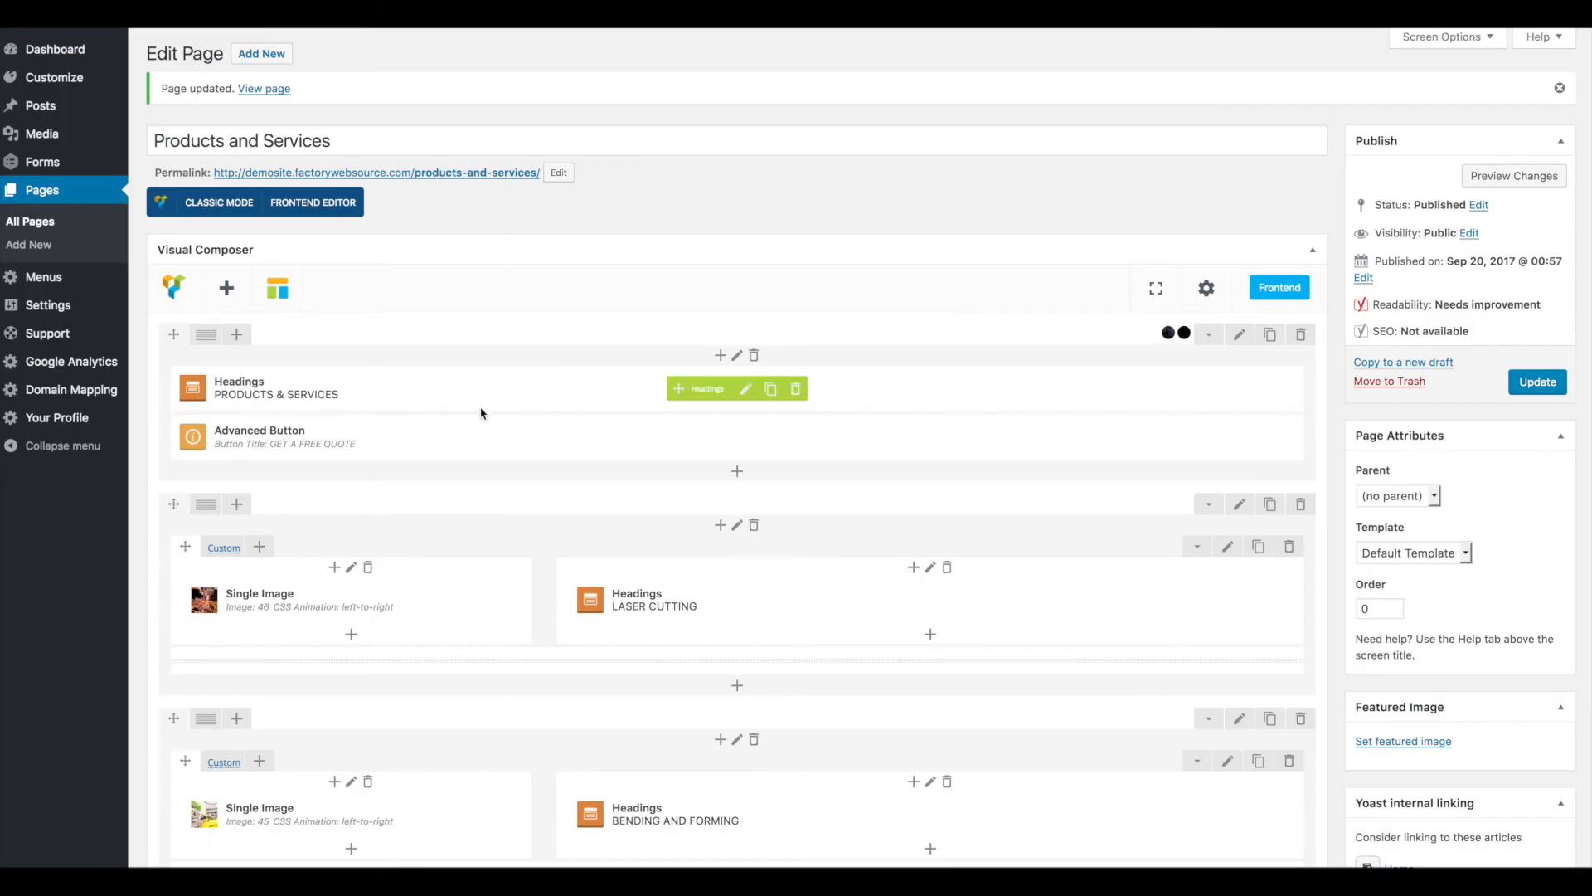
# - Open the image settings of the second Assembly section in the editor, look them over and close them without changes
pyautogui.scroll(-3, 480, 412)
pyautogui.scroll(-15, 480, 413)
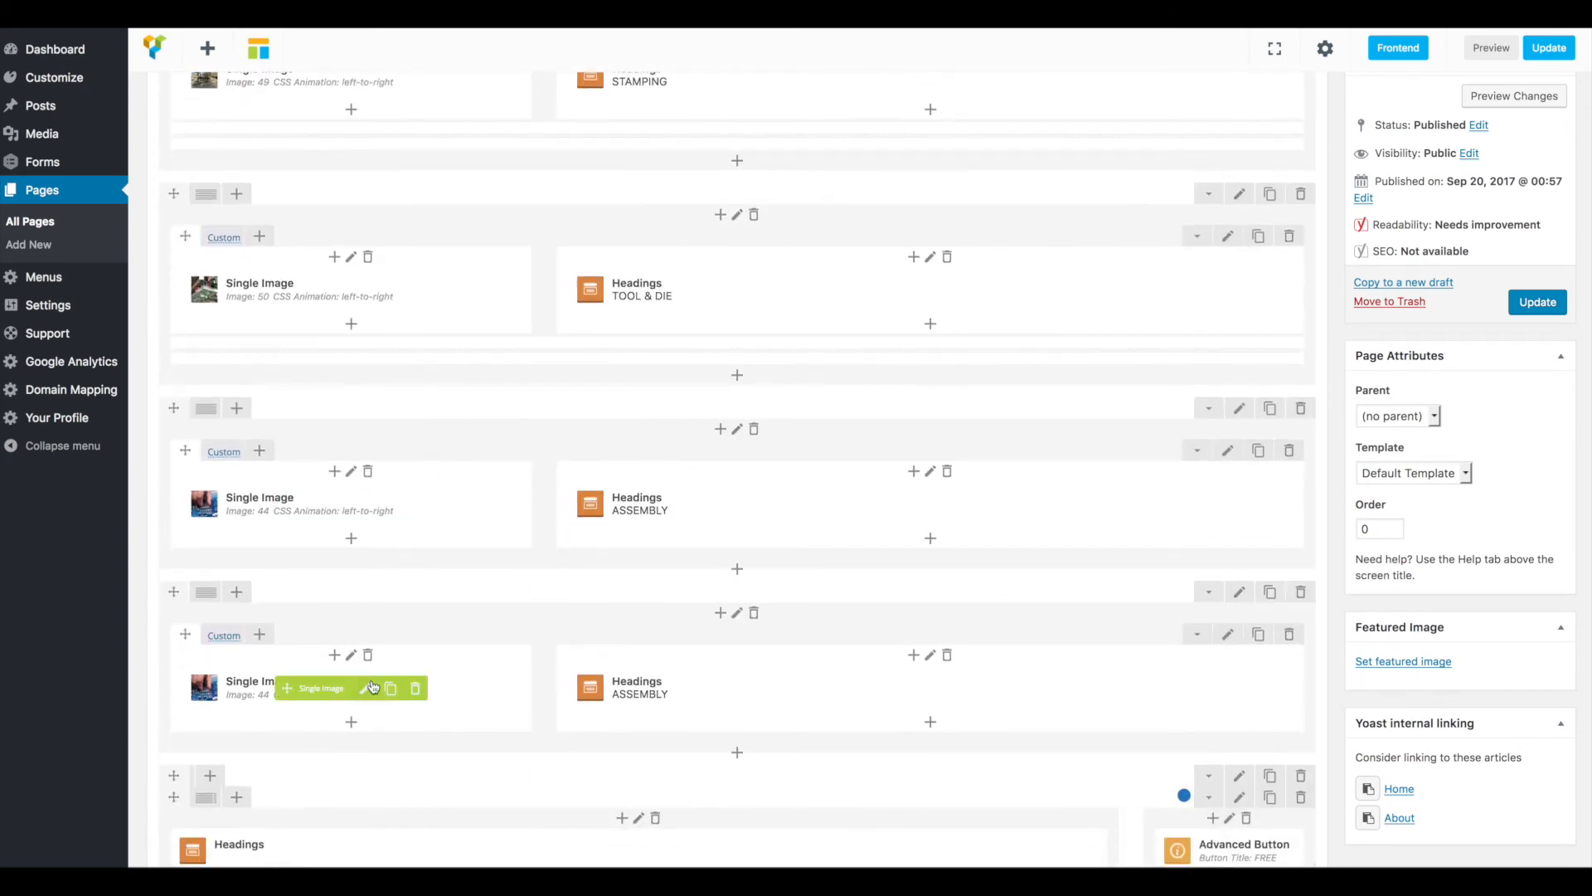
pyautogui.click(367, 690)
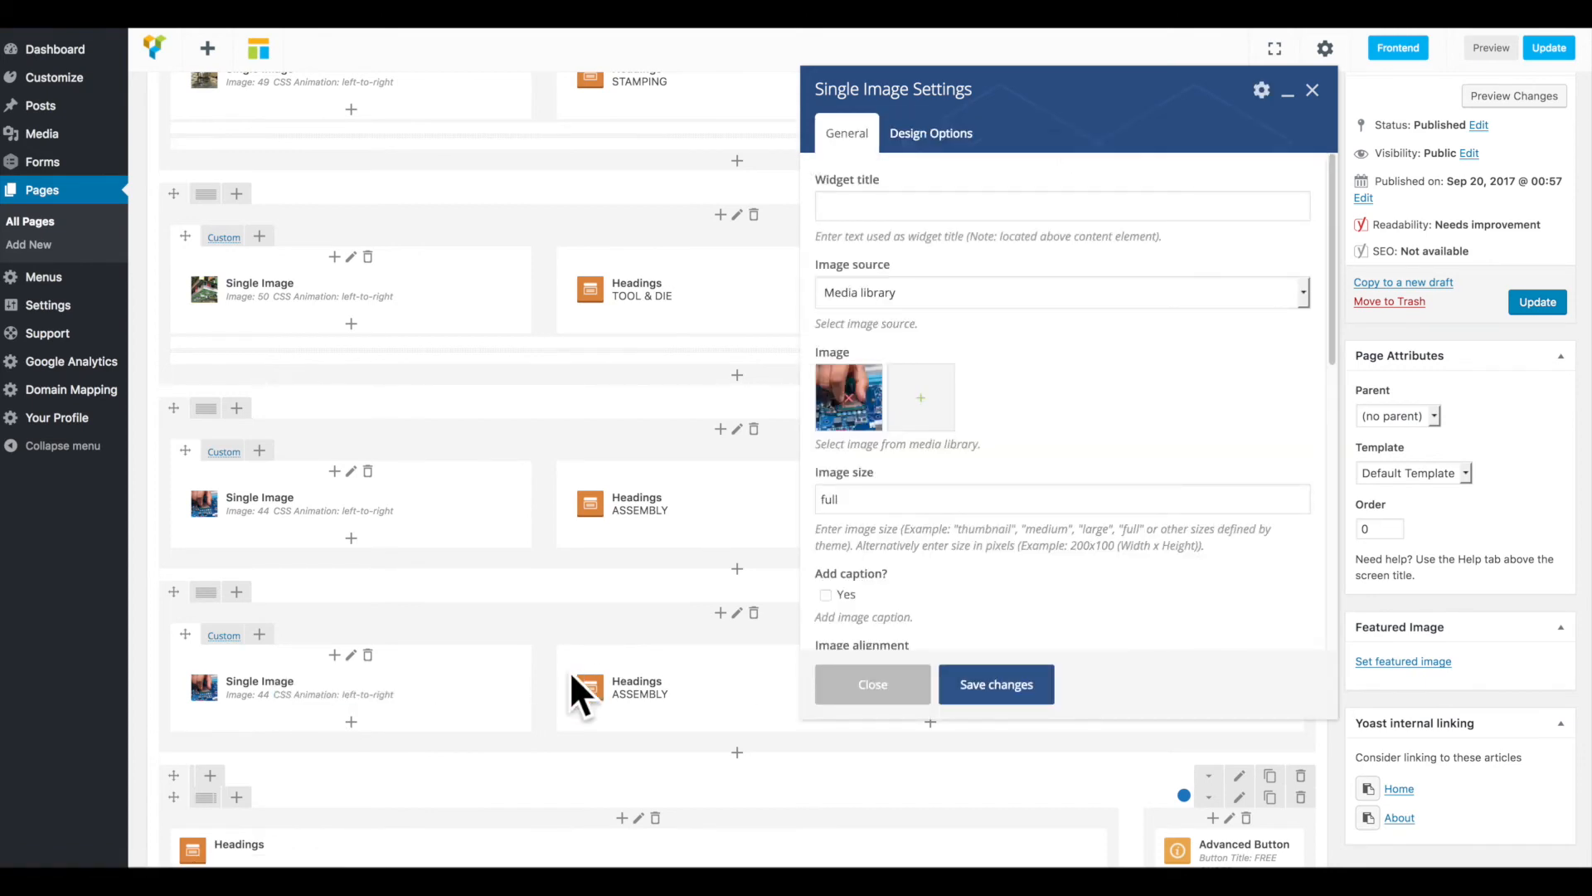
pyautogui.click(873, 686)
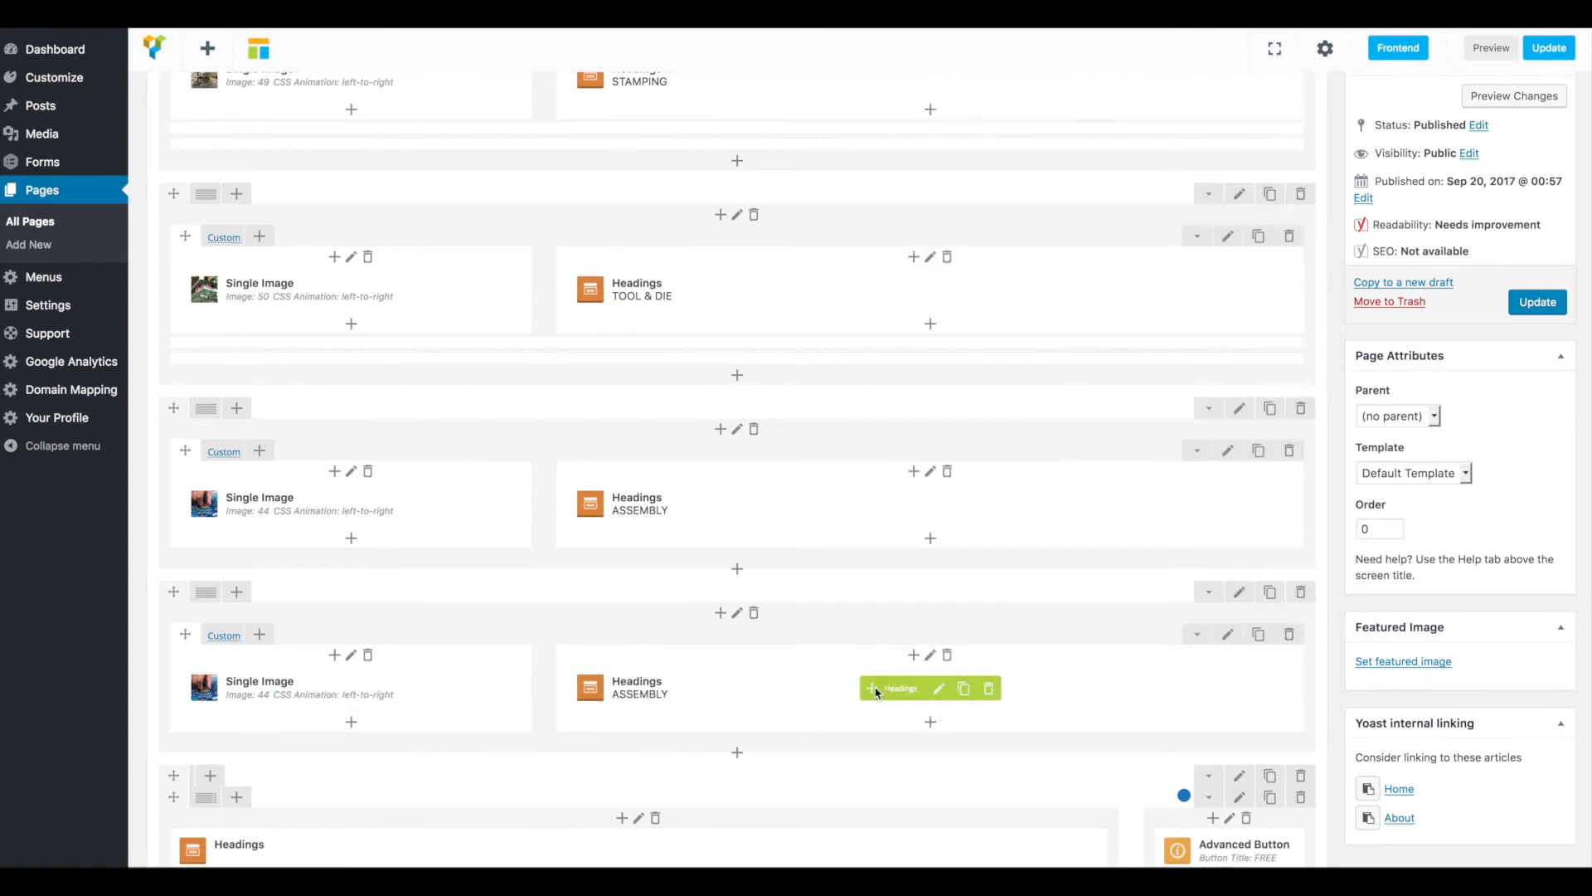
# - Review the live page from the Assembly sections and quote banner up to the hero, and reveal the dashboard's Support options
pyautogui.scroll(-4, 878, 692)
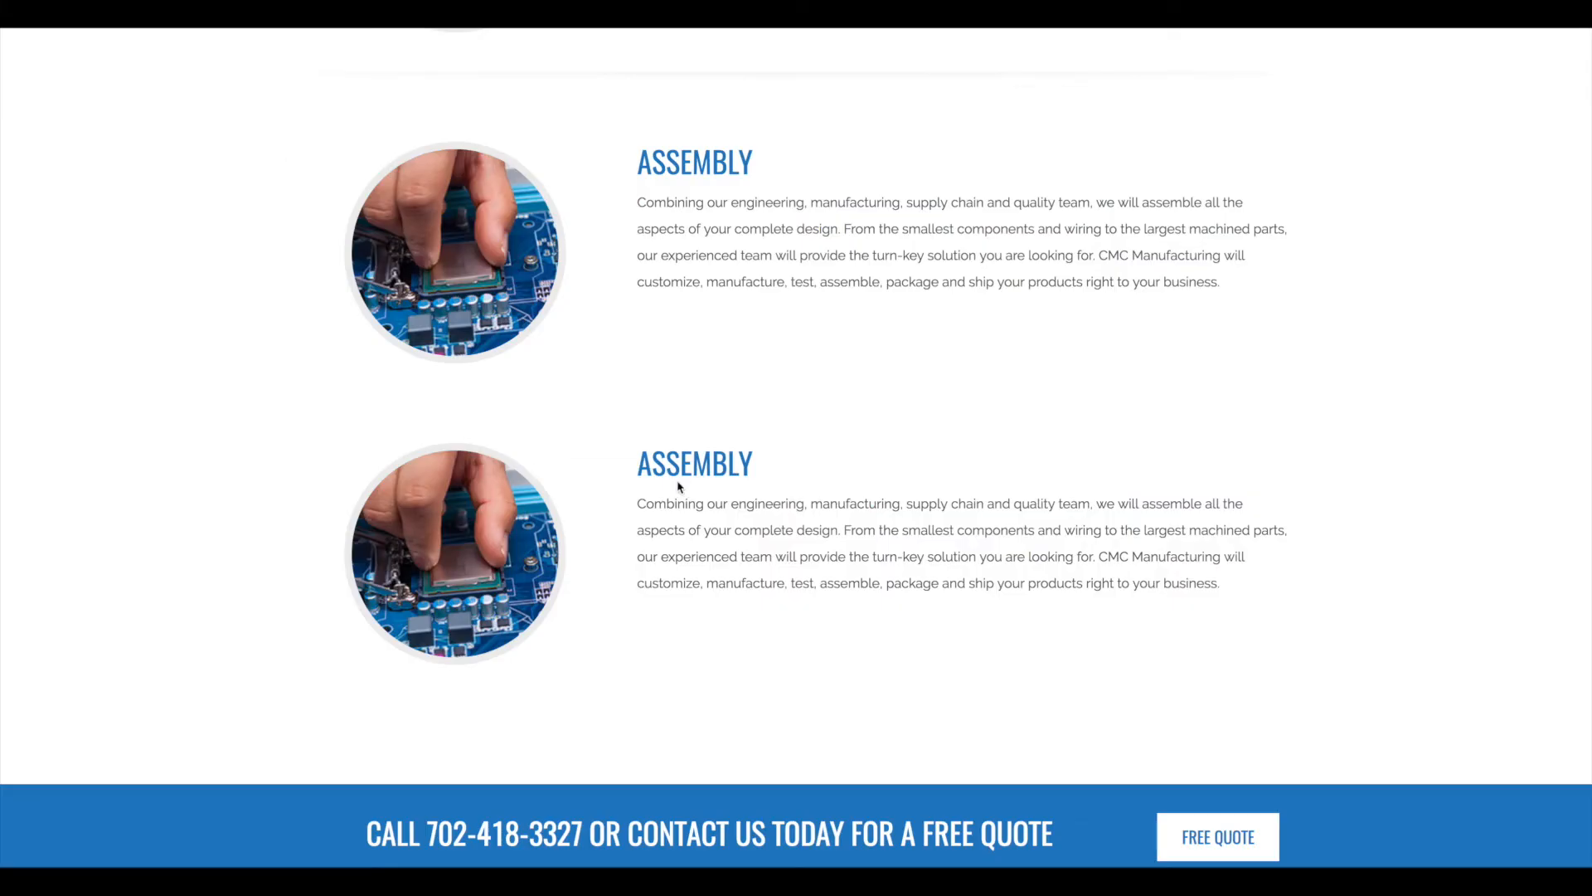
pyautogui.scroll(-1, 661, 750)
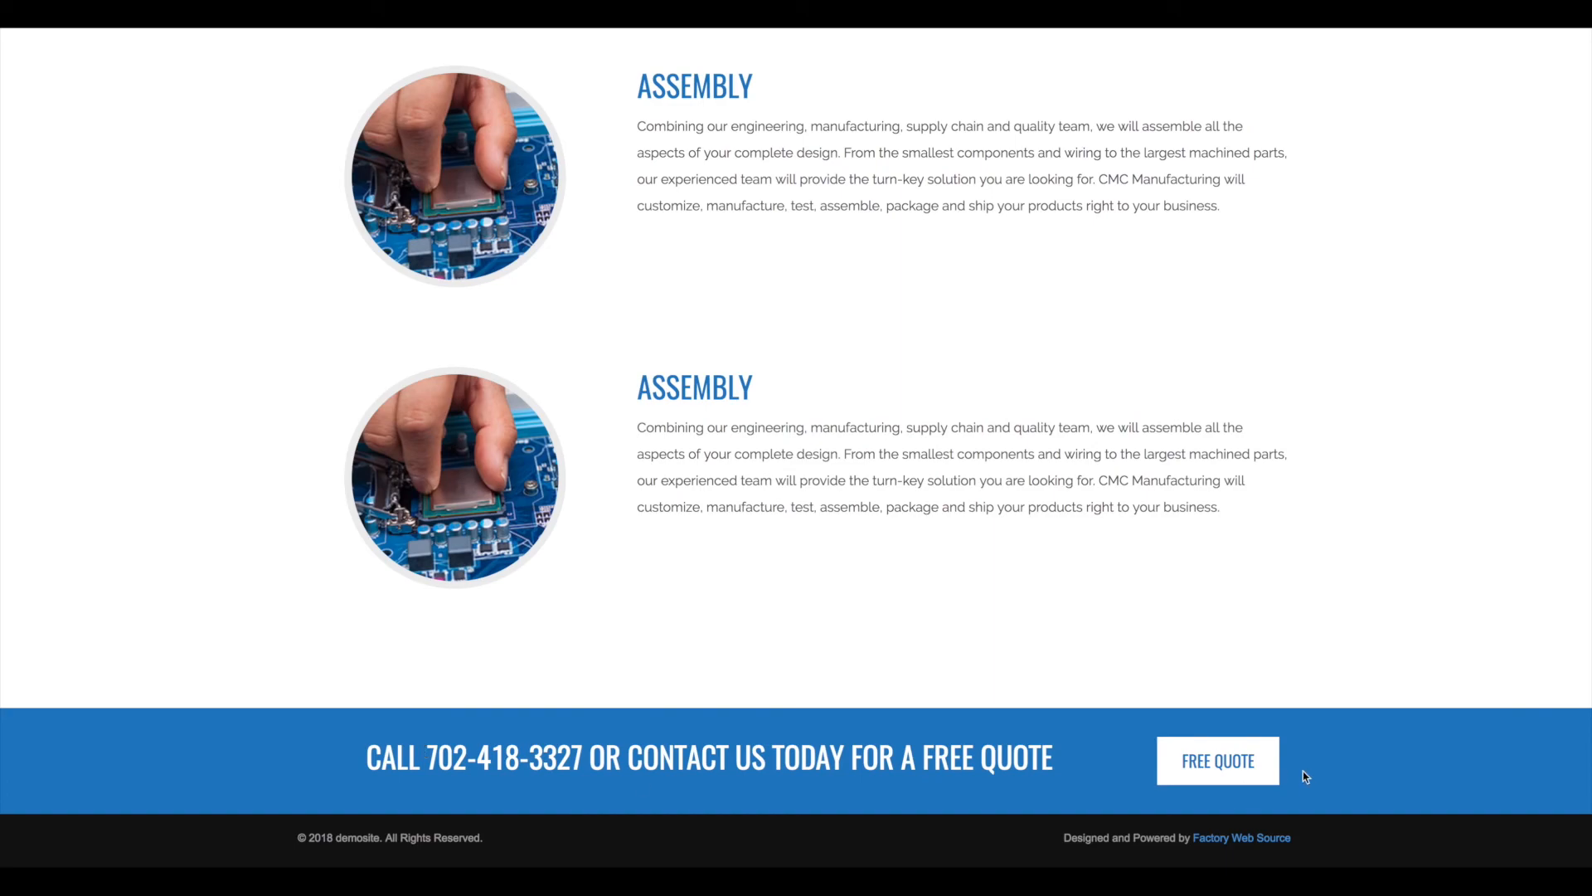
pyautogui.scroll(4, 1056, 380)
pyautogui.scroll(20, 1055, 380)
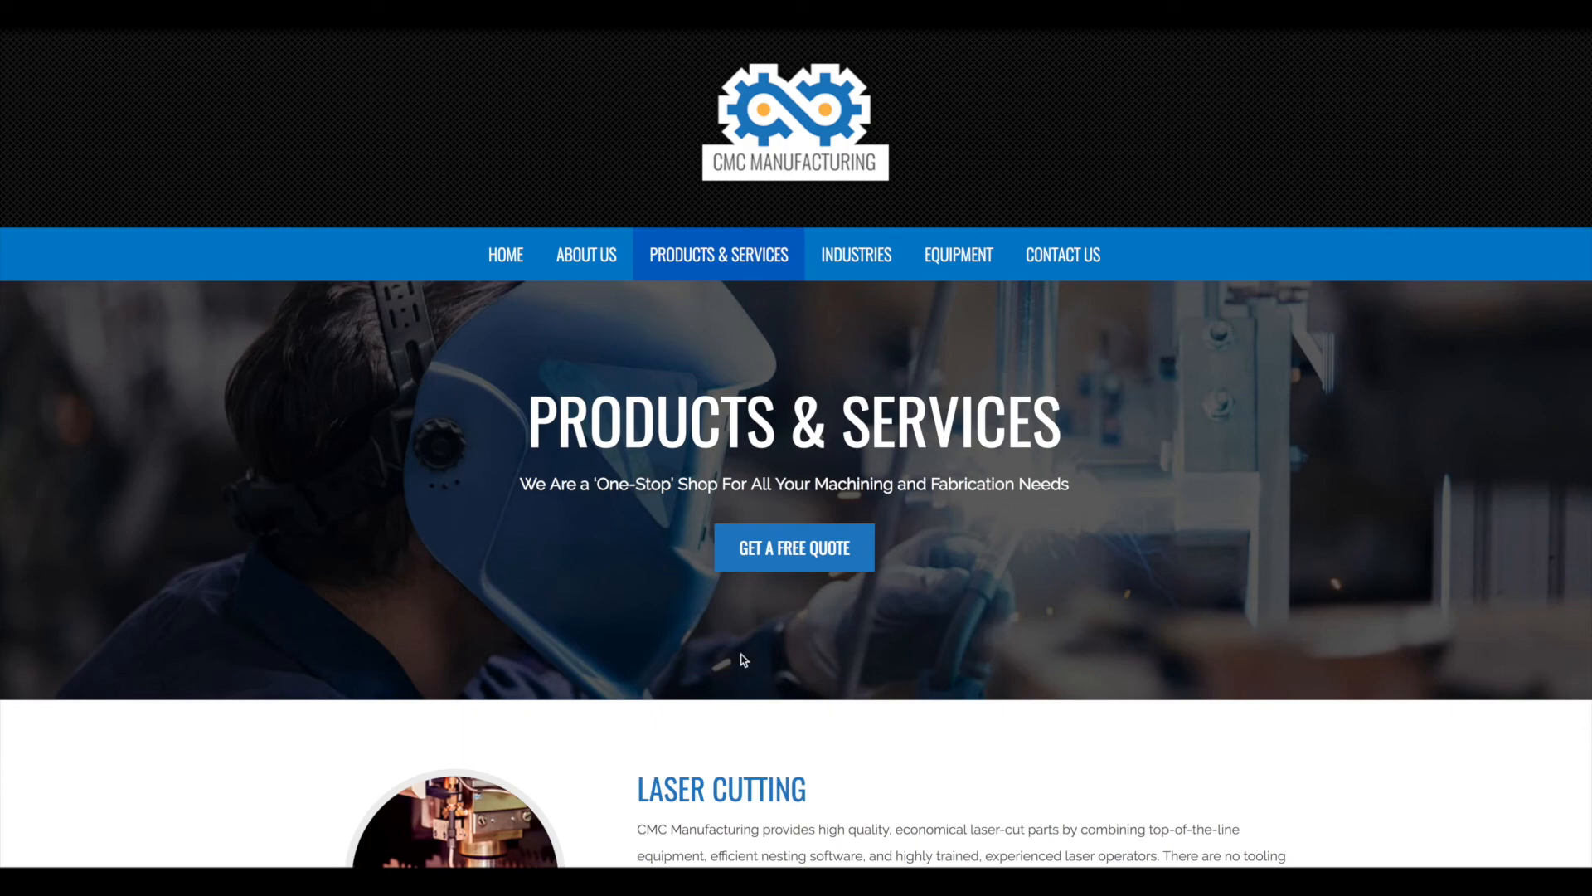
pyautogui.scroll(-3, 746, 661)
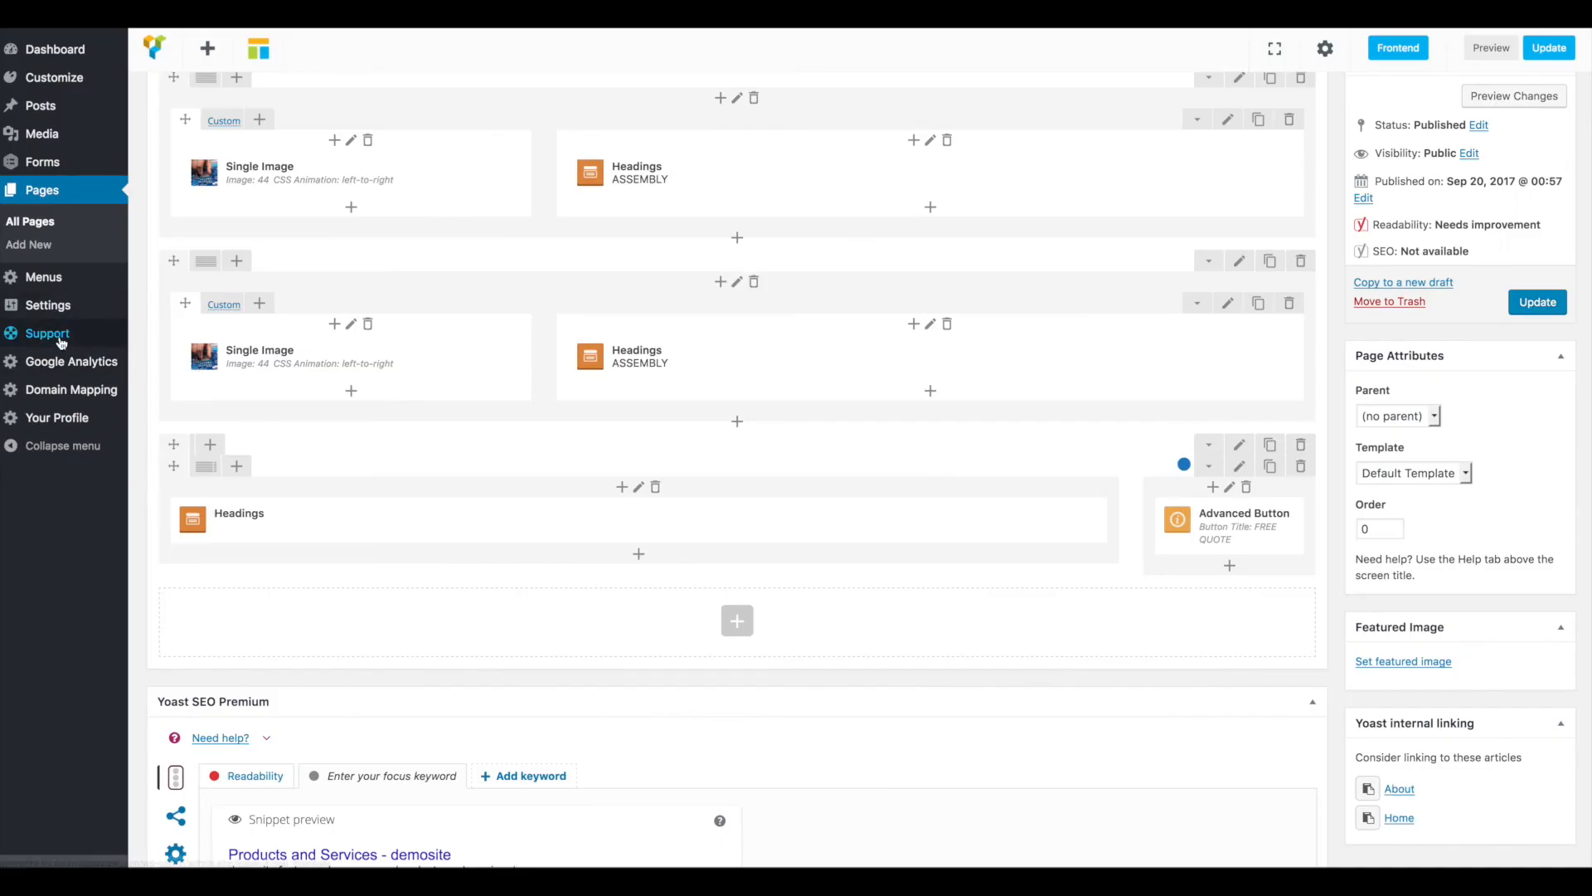
pyautogui.moveTo(60, 341)
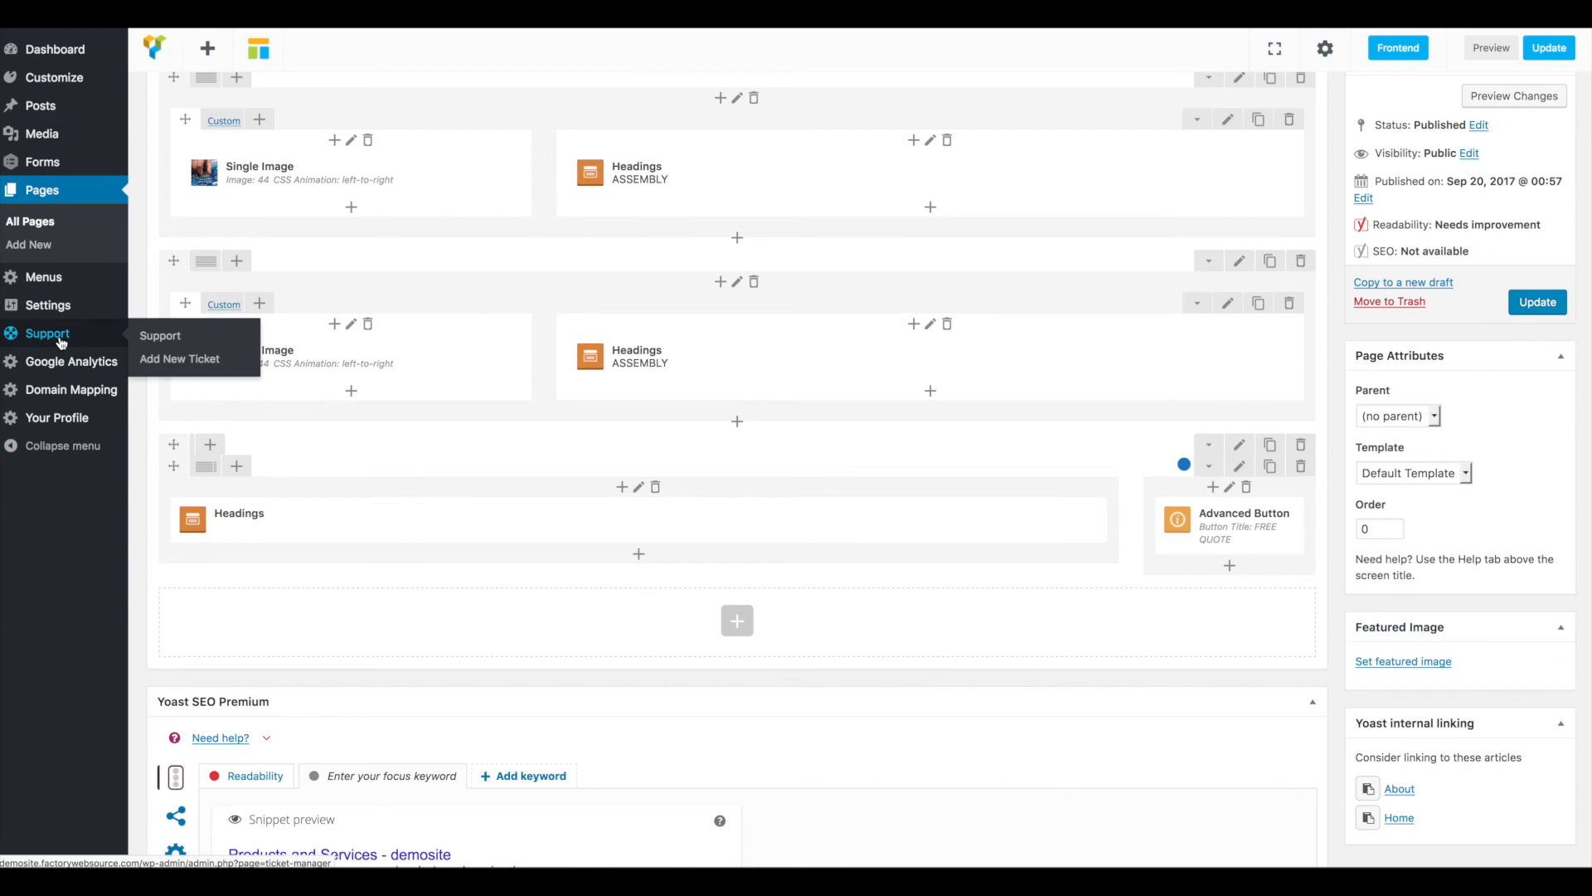